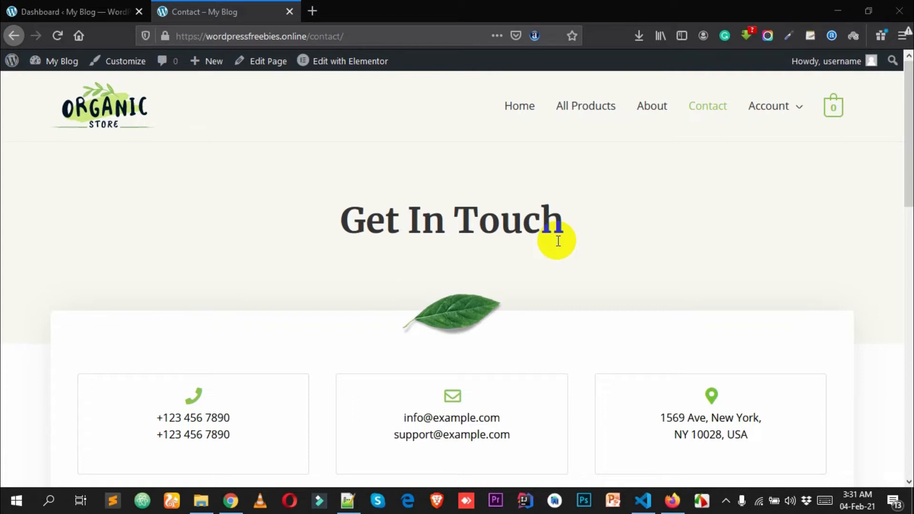
- Focus the browser and switch to the WordPress Dashboard tab
left_click(586, 278)
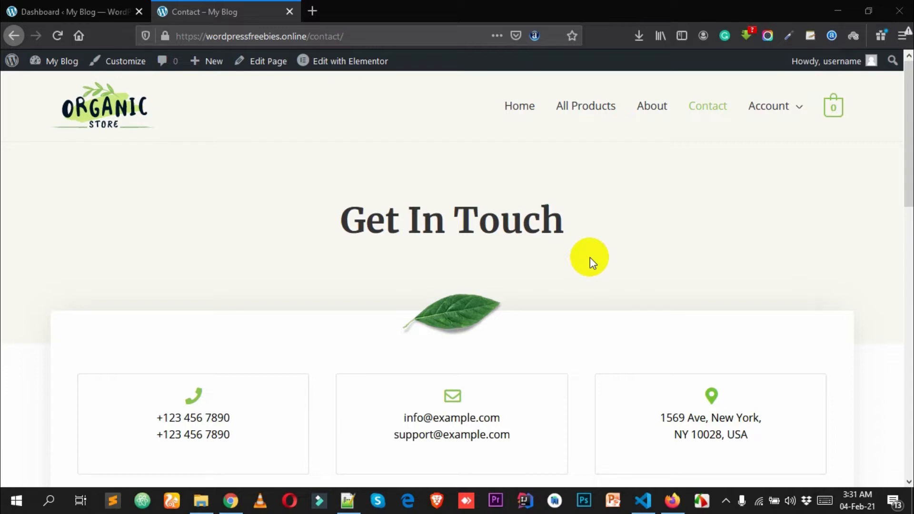
left_click(234, 4)
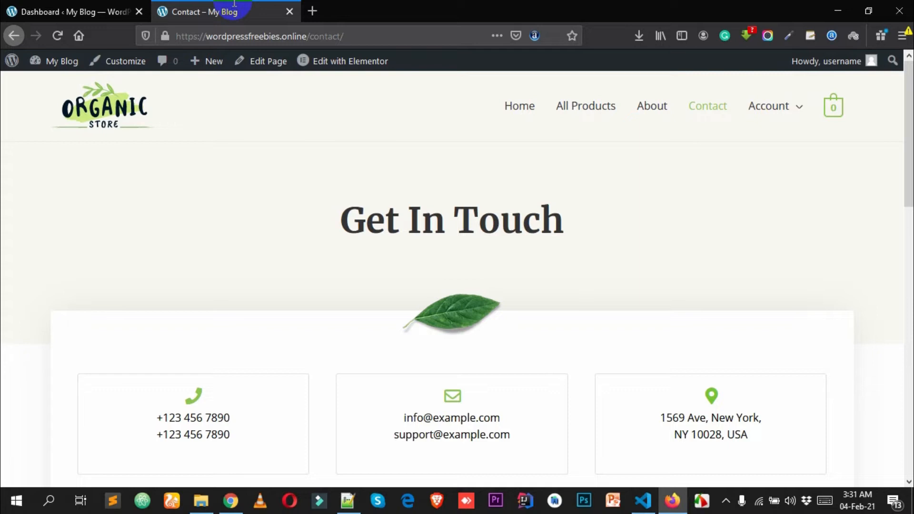
scroll(553, 321, "down", 3)
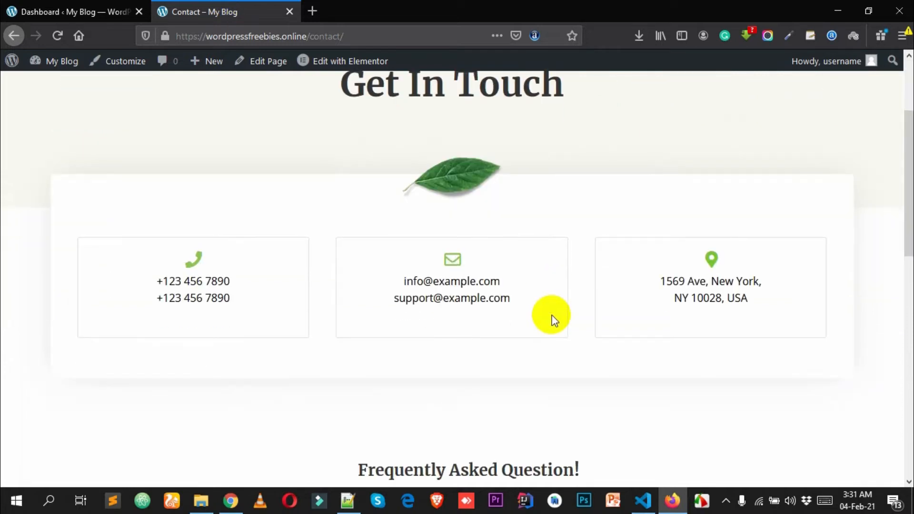
left_click(248, 6)
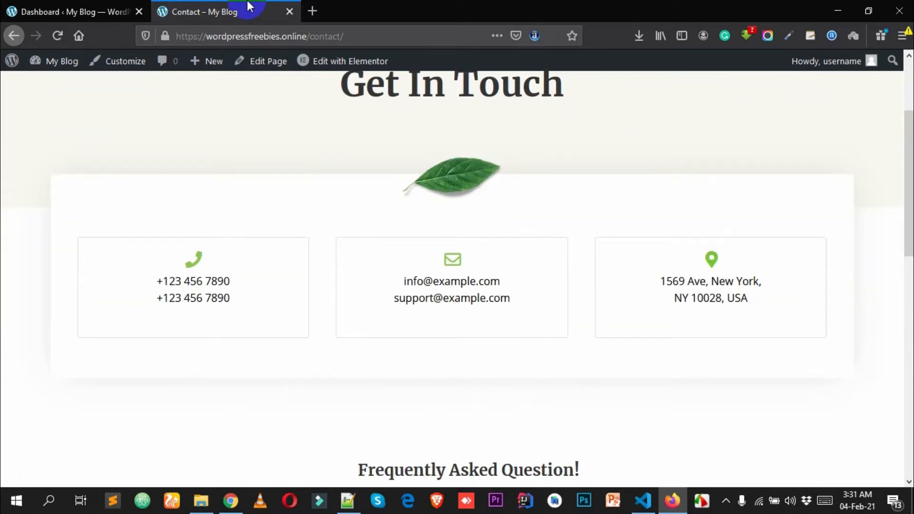
scroll(361, 257, "up", 3)
left_click(210, 6)
left_click(114, 7)
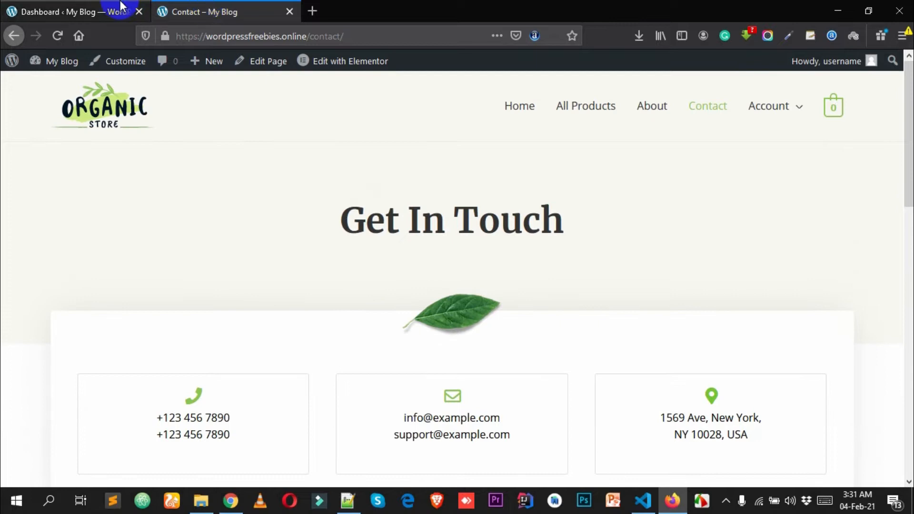
scroll(388, 241, "down", 5)
scroll(424, 246, "up", 5)
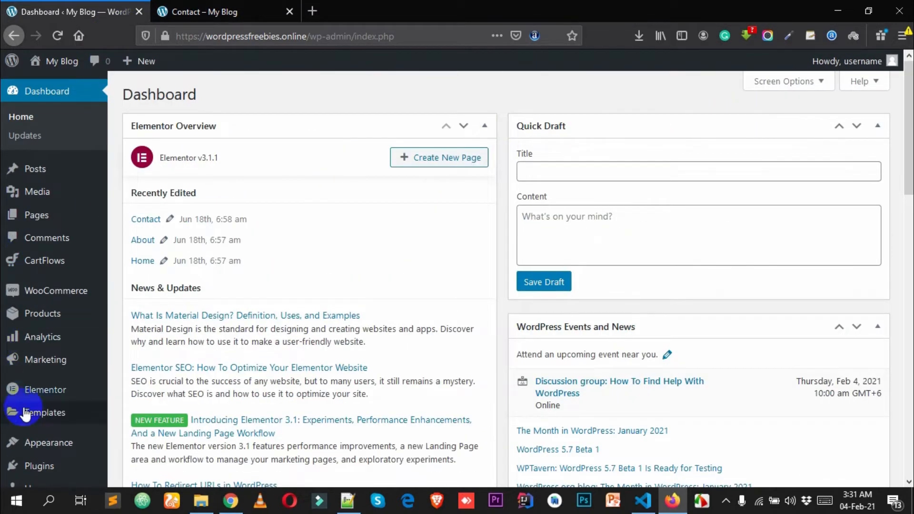
scroll(73, 400, "down", 2)
- Go to Plugins > Add New and search the plugin directory for 'bit form'
left_click(42, 408)
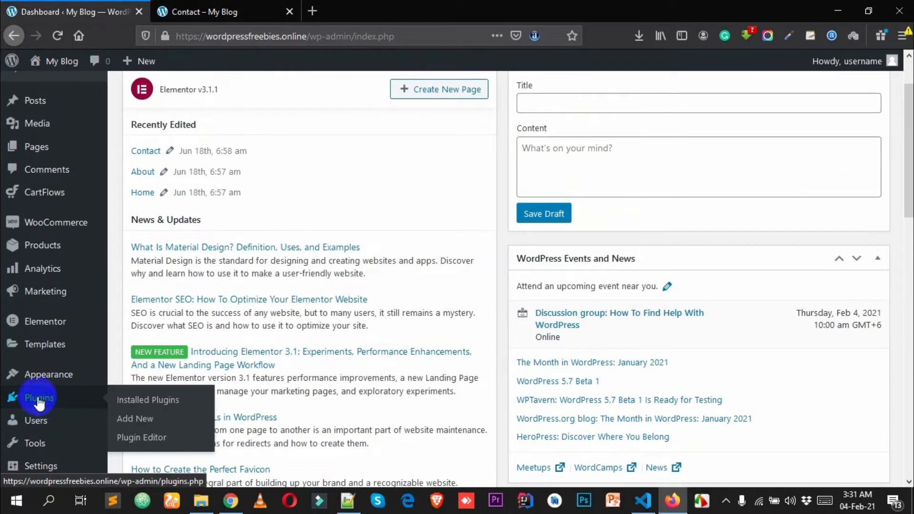
left_click(136, 421)
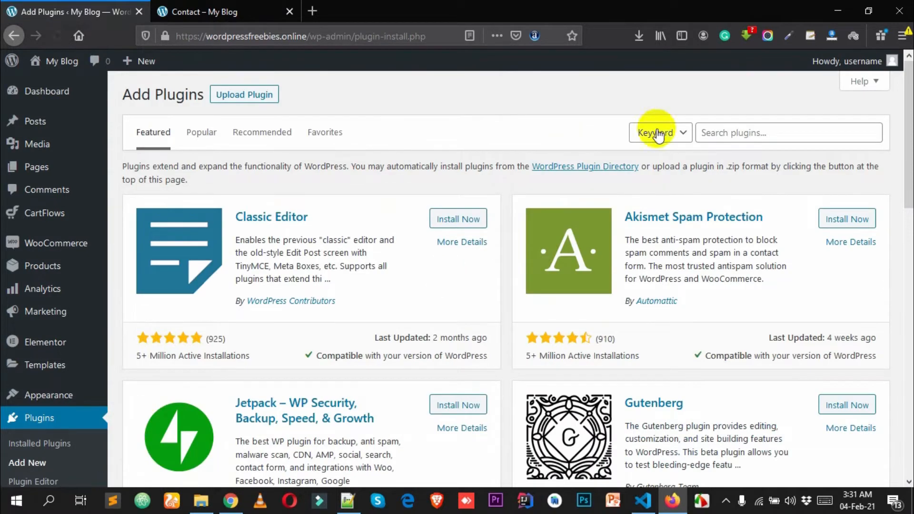
left_click(760, 132)
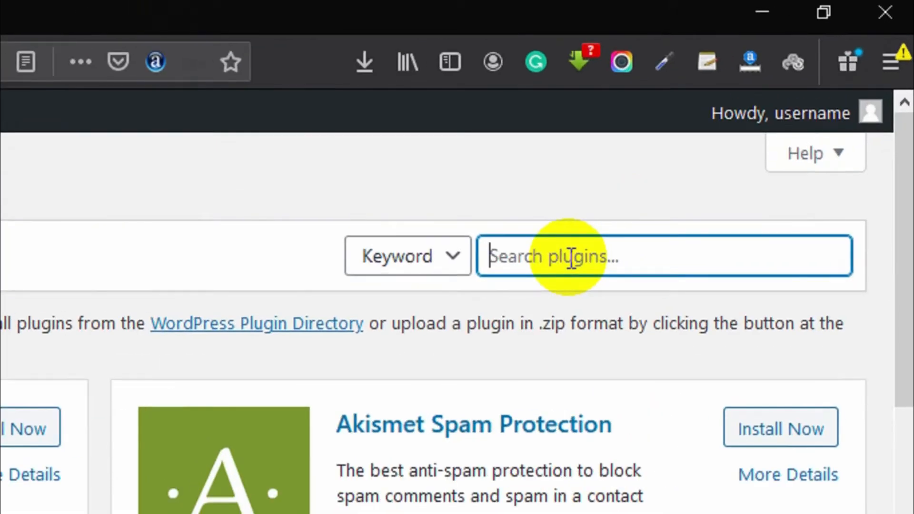
type("bit forms")
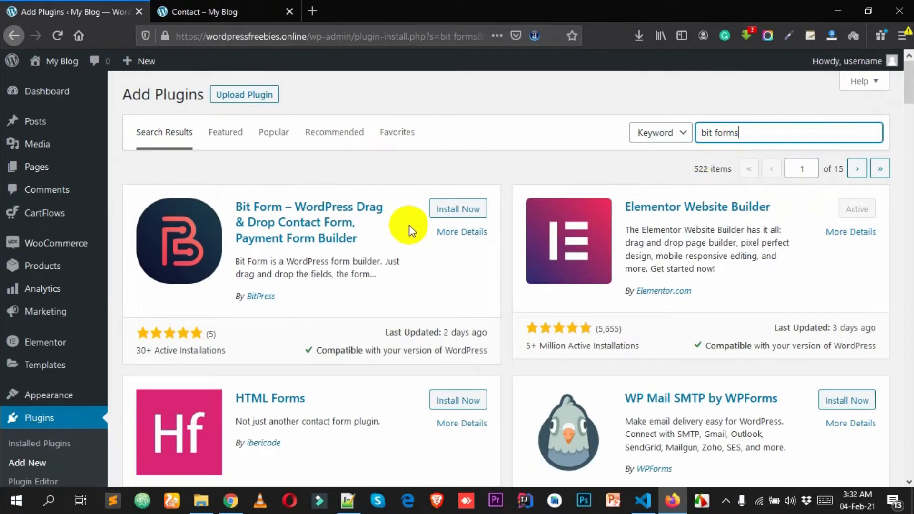
- Open the Bit Form result's 'By BitPress' author link in a new tab
left_click(406, 224)
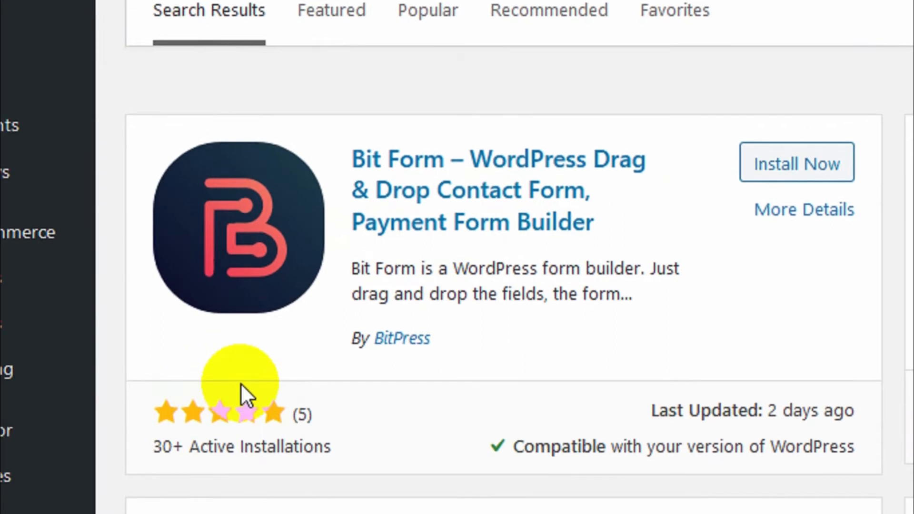
right_click(402, 339)
left_click(451, 359)
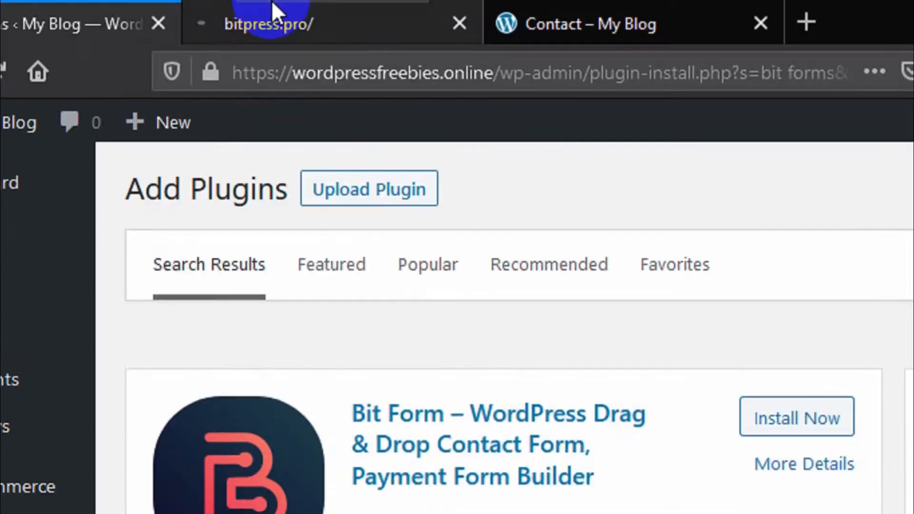
- View the BitPress Plus Lifetime deal (USD 20.00 for 30 sites), then return to Add Plugins
left_click(272, 10)
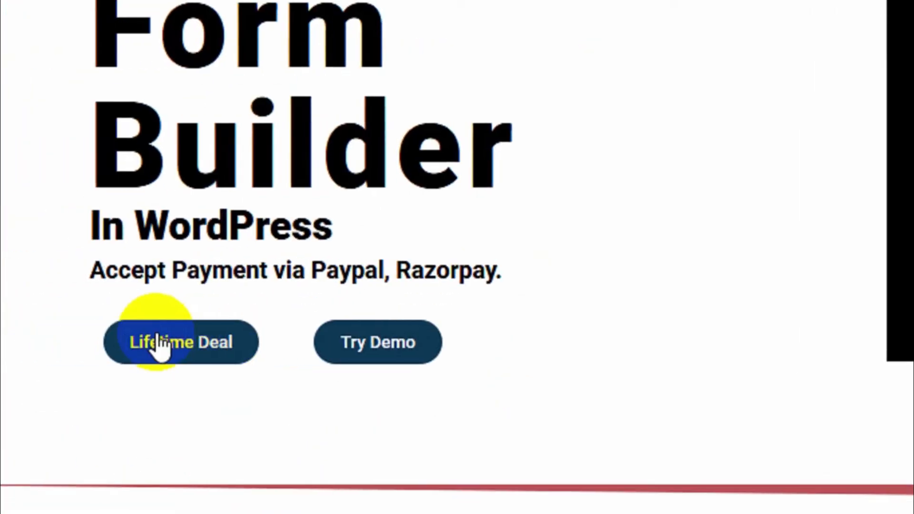
left_click(206, 350)
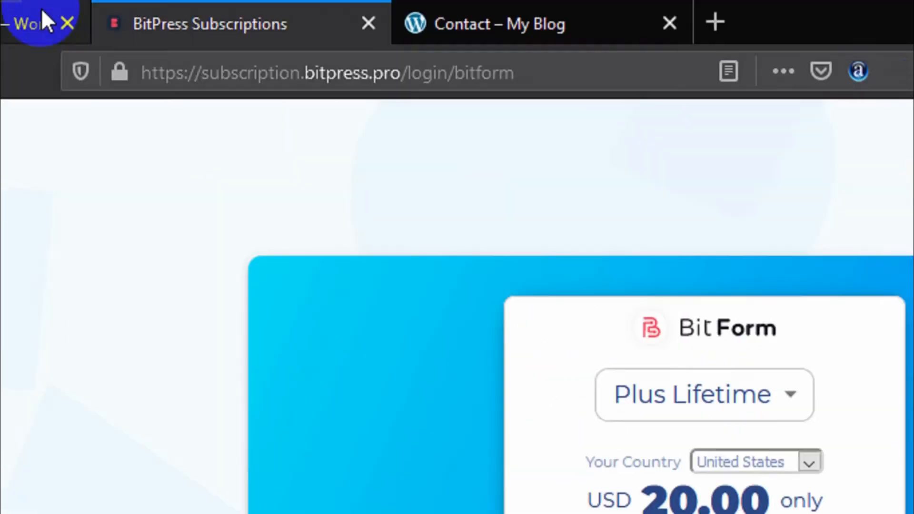
left_click(45, 17)
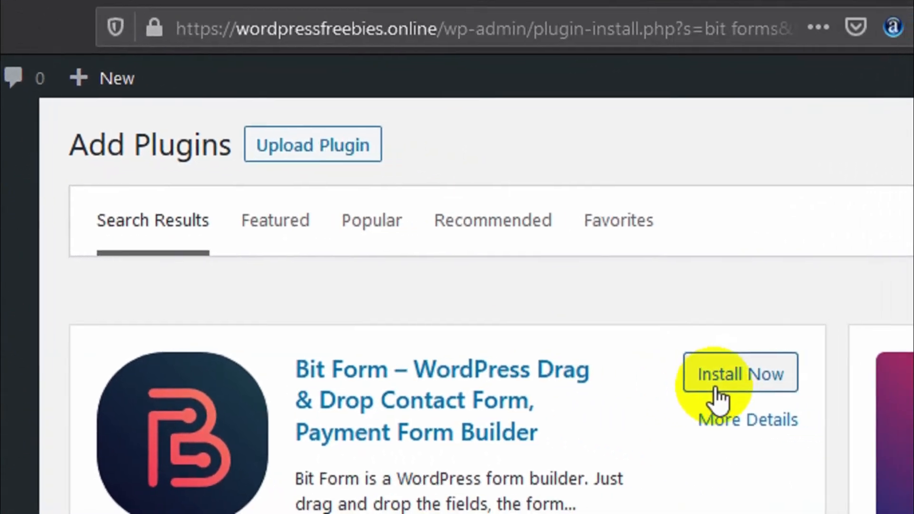
- Install and activate Bit Form, then open its Bit Form admin menu page
left_click(719, 388)
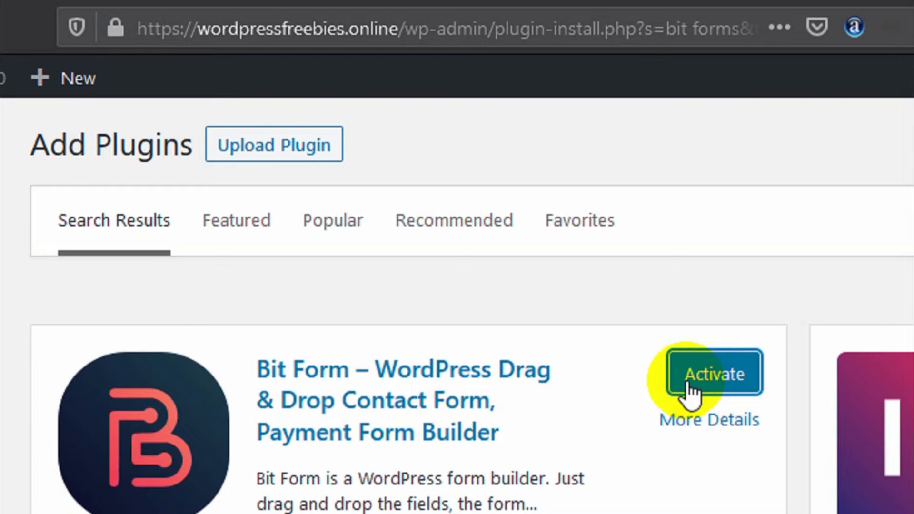
left_click(689, 389)
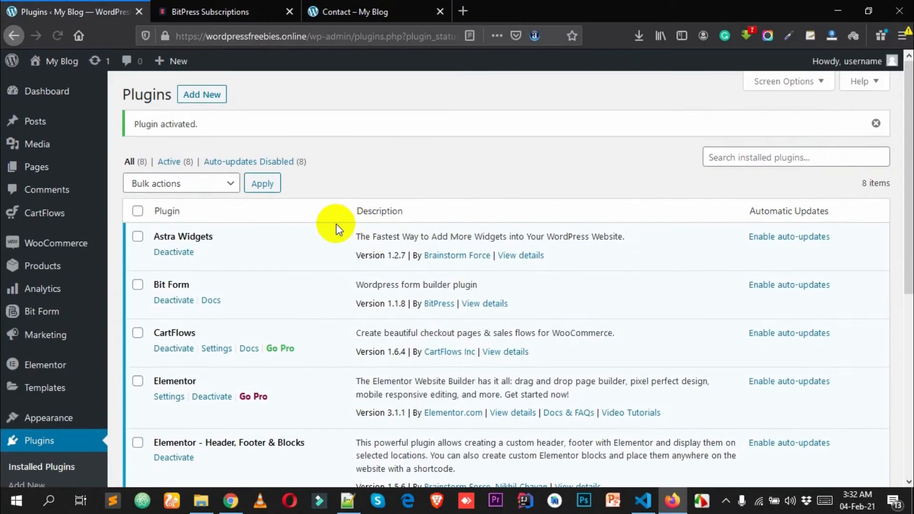
scroll(335, 224, "down", 3)
scroll(233, 149, "up", 3)
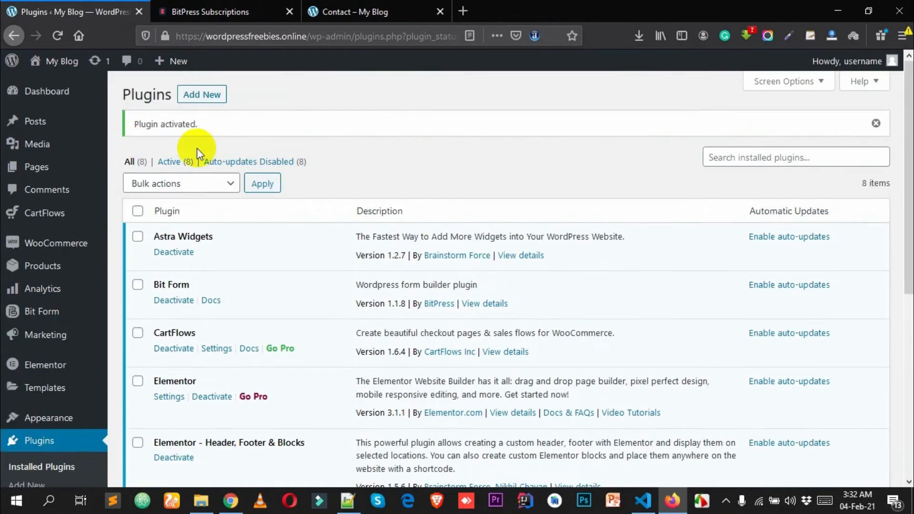
scroll(197, 153, "down", 5)
left_click(57, 208)
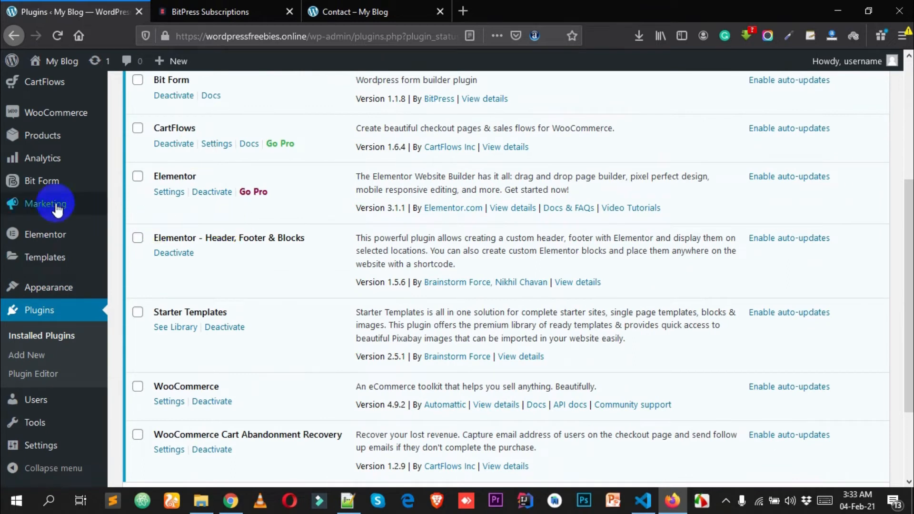
mouse_move(65, 191)
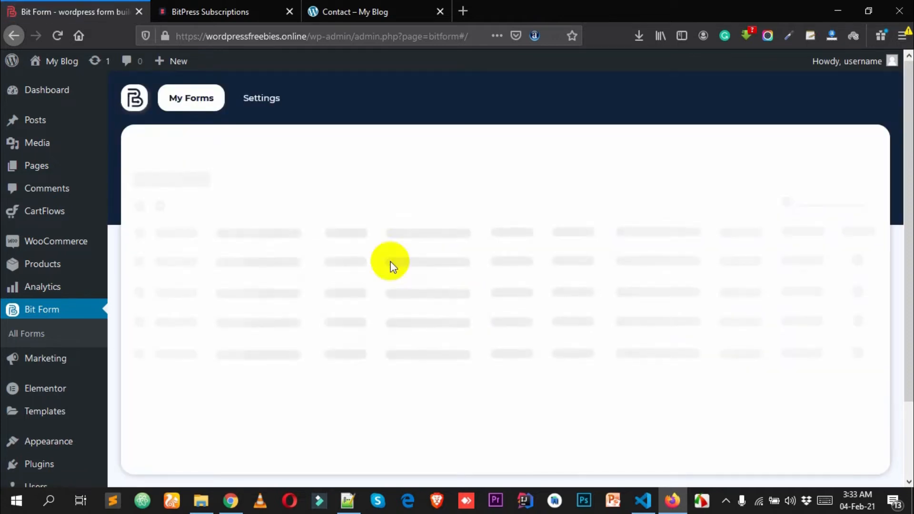
- Create the first form using the Contact Form template in the Create Form dialog
scroll(568, 296, "down", 3)
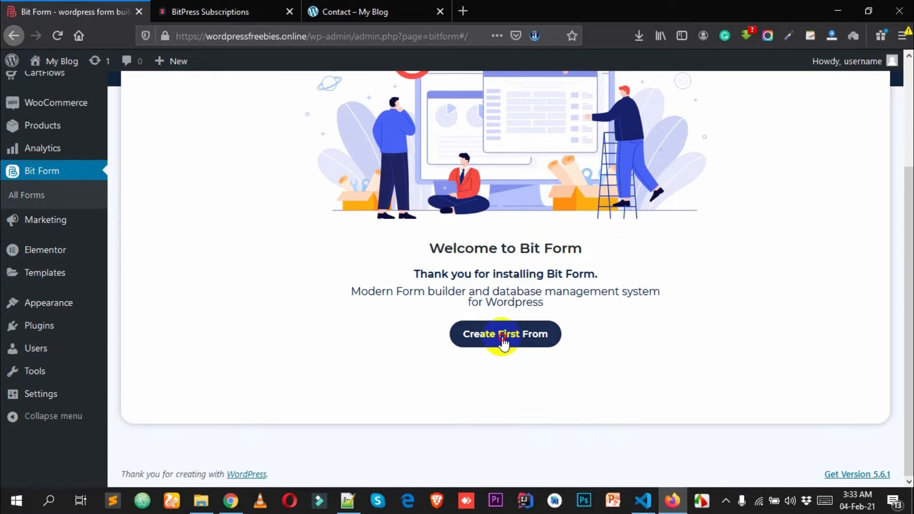
left_click(502, 336)
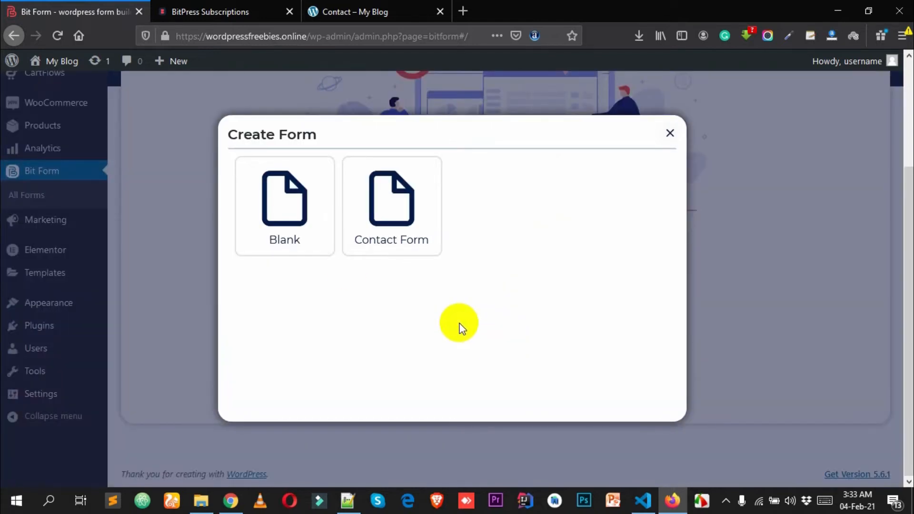
mouse_move(263, 208)
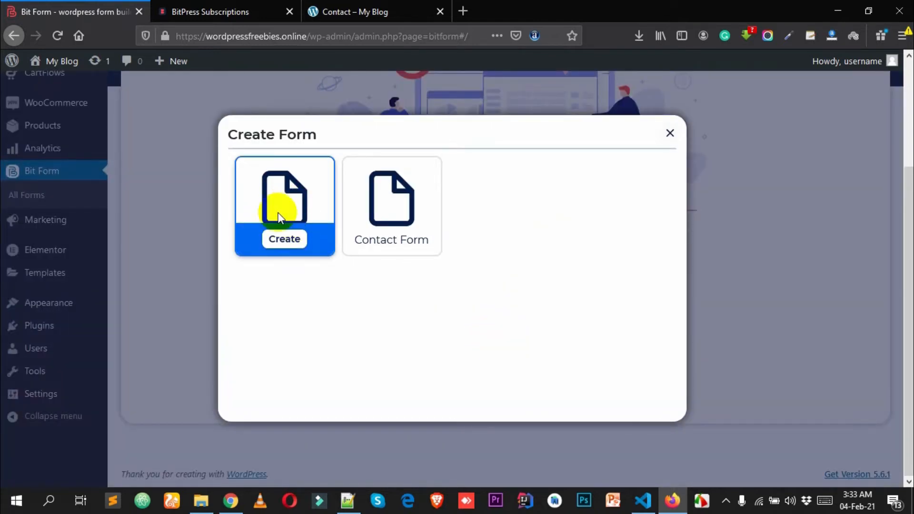
mouse_move(379, 195)
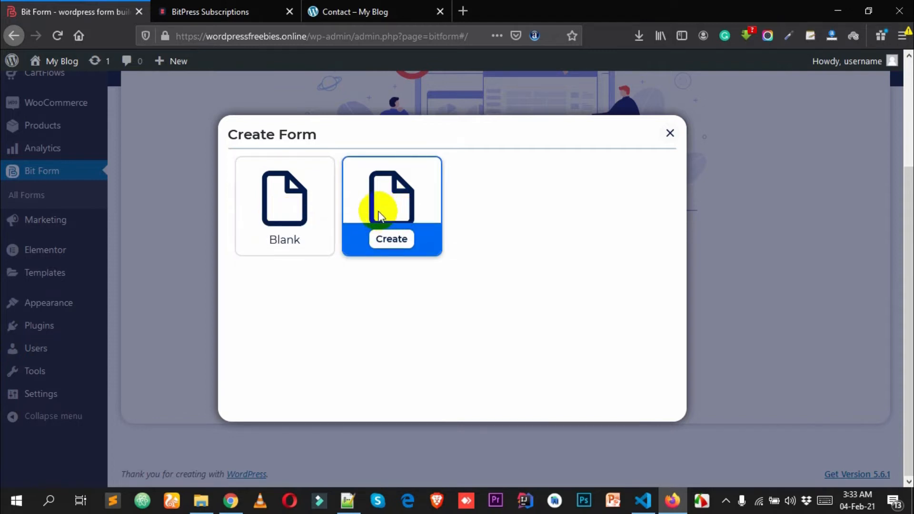
left_click(393, 241)
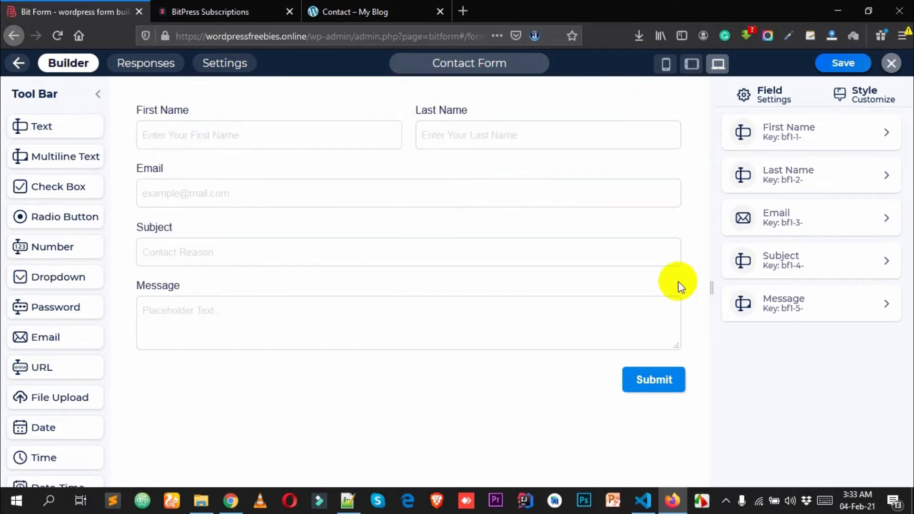
- Drag the URL field from the Tool Bar onto the canvas below Message
left_click(201, 140)
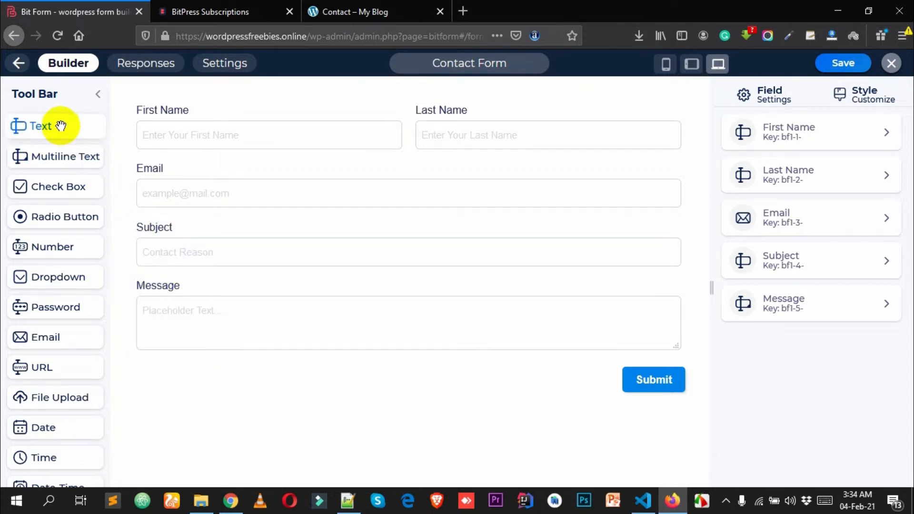
scroll(57, 184, "down", 5)
scroll(49, 273, "up", 5)
scroll(67, 302, "down", 4)
scroll(67, 300, "down", 1)
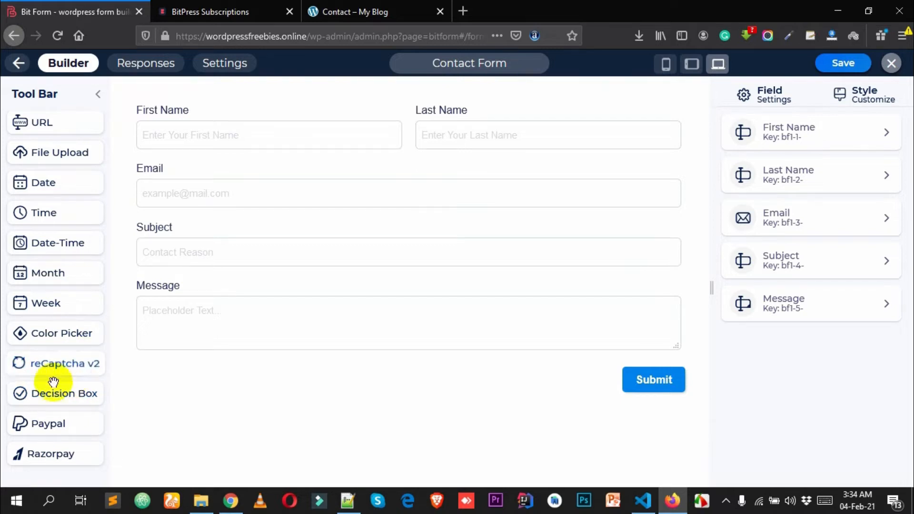
scroll(68, 286, "up", 5)
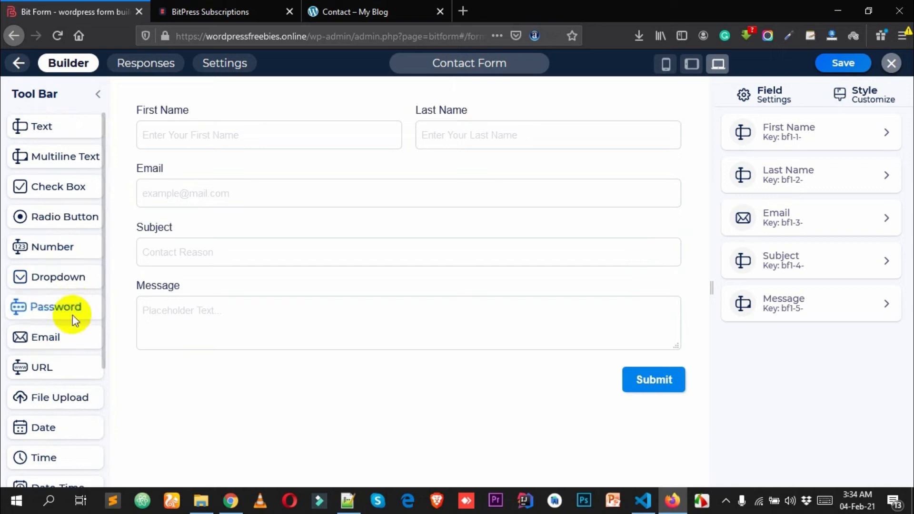
scroll(72, 315, "down", 2)
scroll(62, 355, "down", 1)
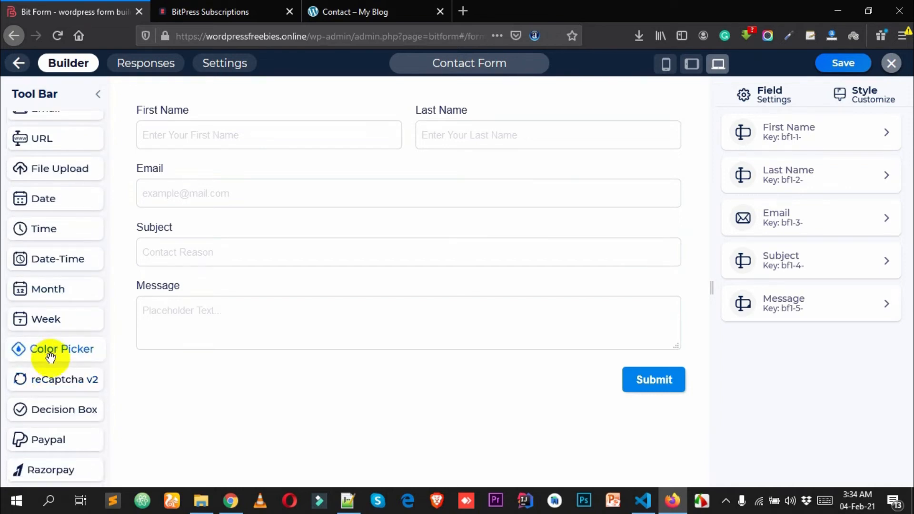
scroll(51, 344, "up", 3)
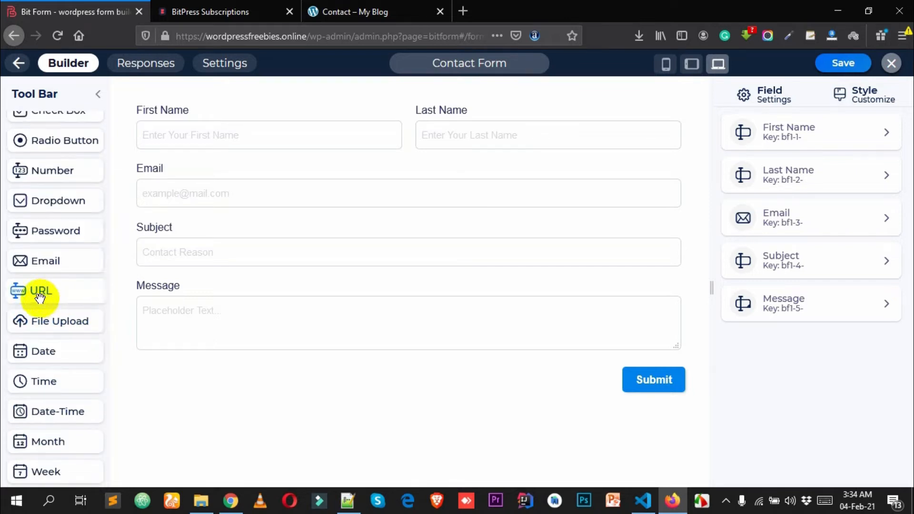
left_click_drag(40, 290, 221, 367)
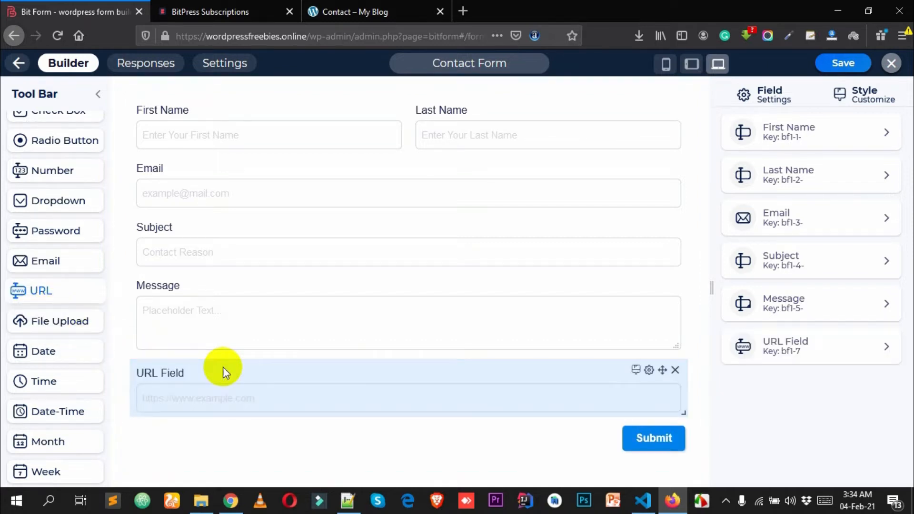
- Open the URL Field's settings and switch Required on
left_click(145, 410)
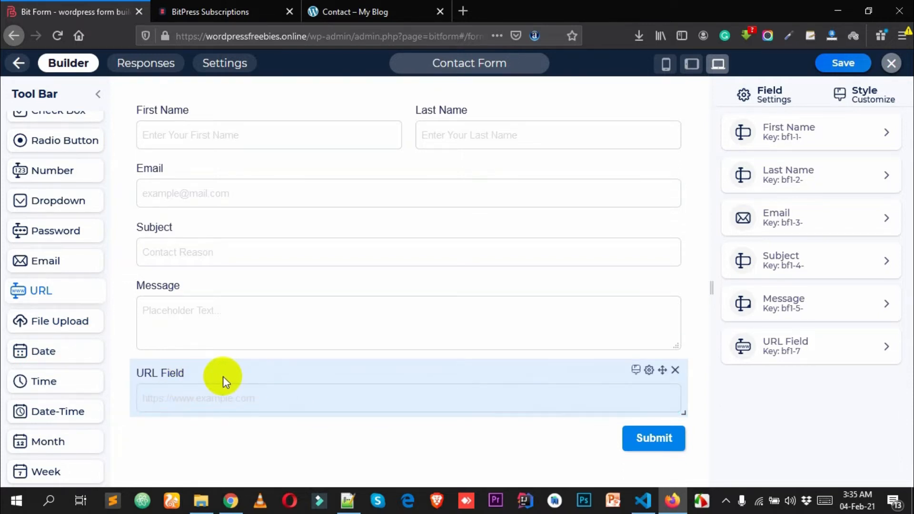
left_click(648, 371)
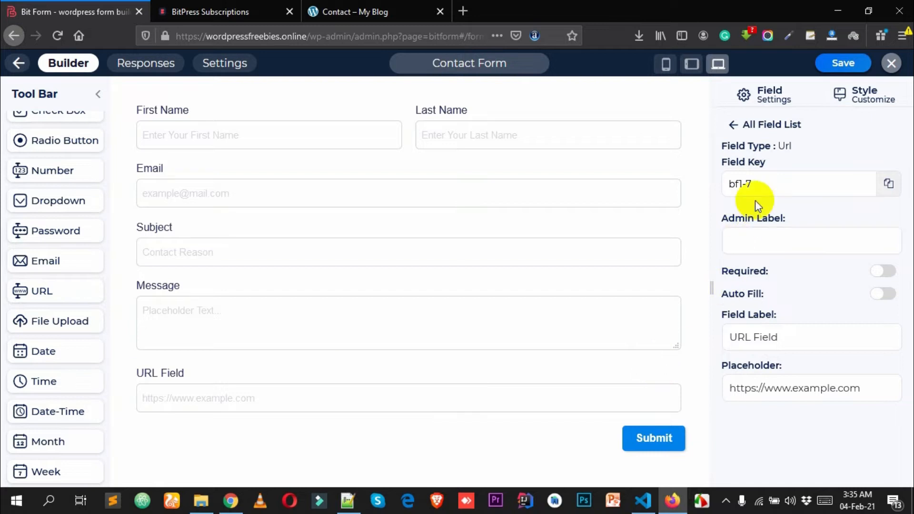
scroll(767, 238, "down", 2)
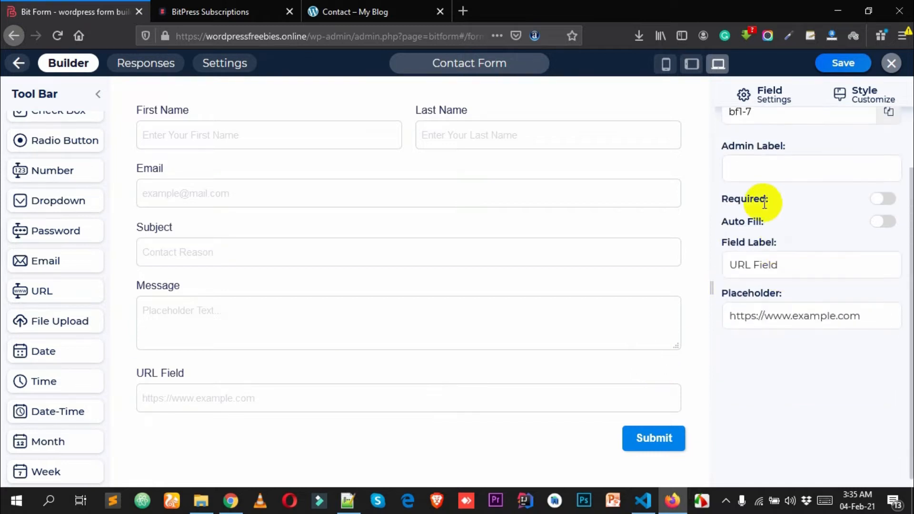
scroll(820, 276, "up", 2)
left_click(885, 272)
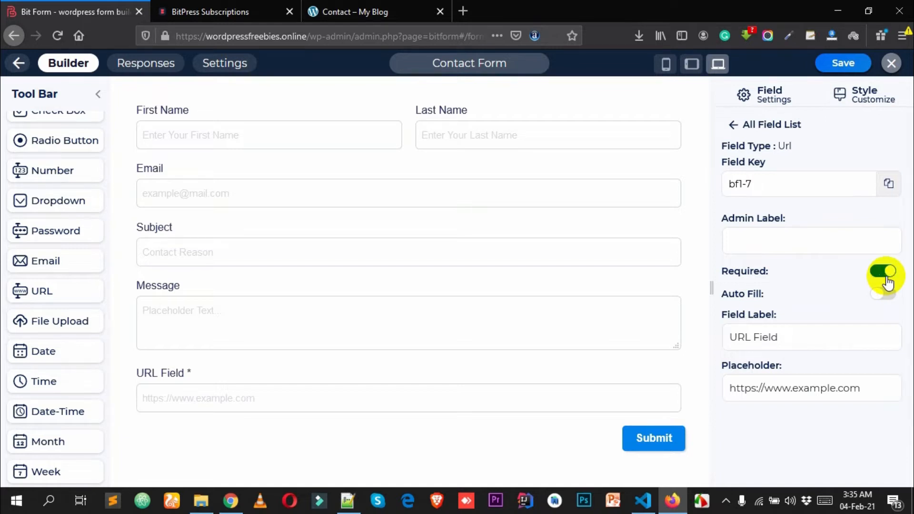
- Rename the URL field's label to 'Website Name', keeping the example.com placeholder
left_click_drag(822, 341, 704, 351)
left_click(794, 349)
left_click_drag(794, 350, 689, 350)
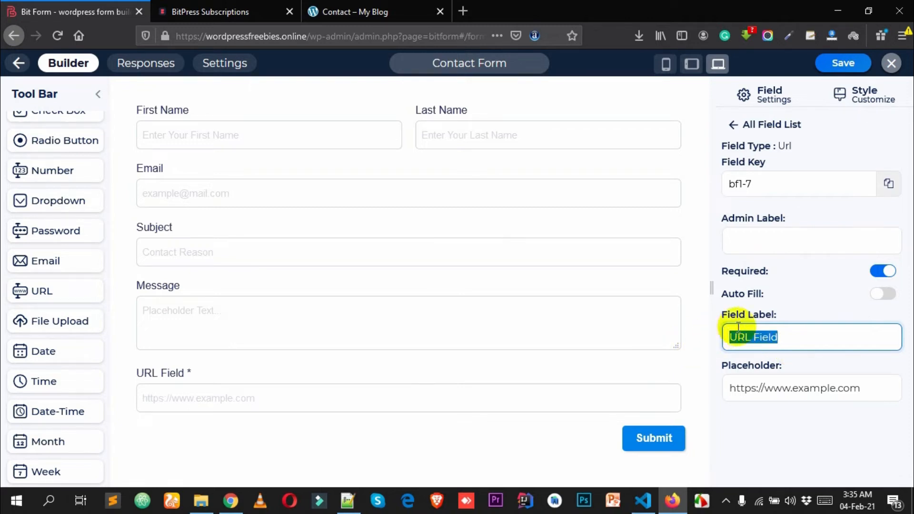
type("Web")
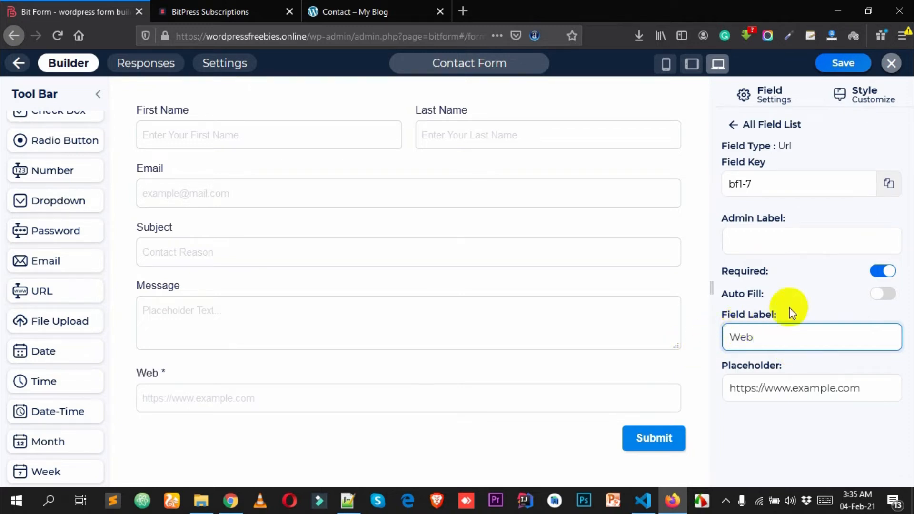
type("site Na")
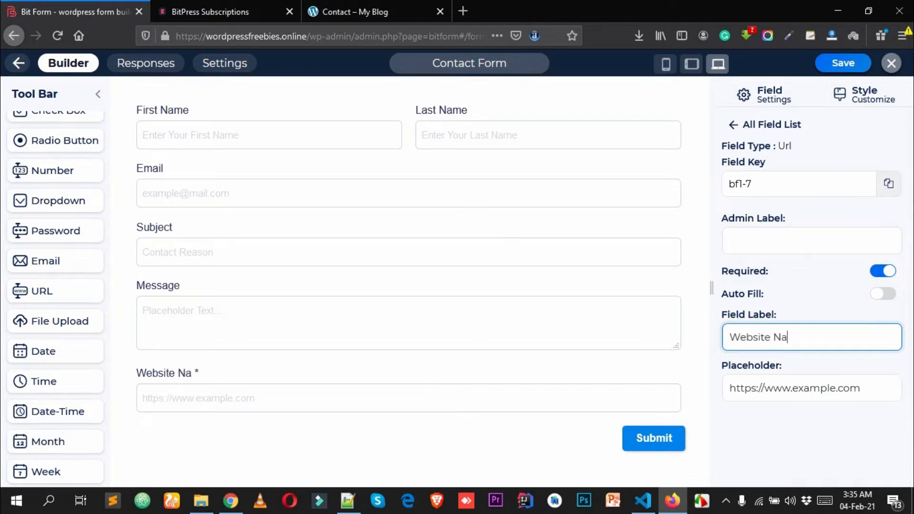
left_click_drag(864, 388, 715, 395)
left_click(755, 396)
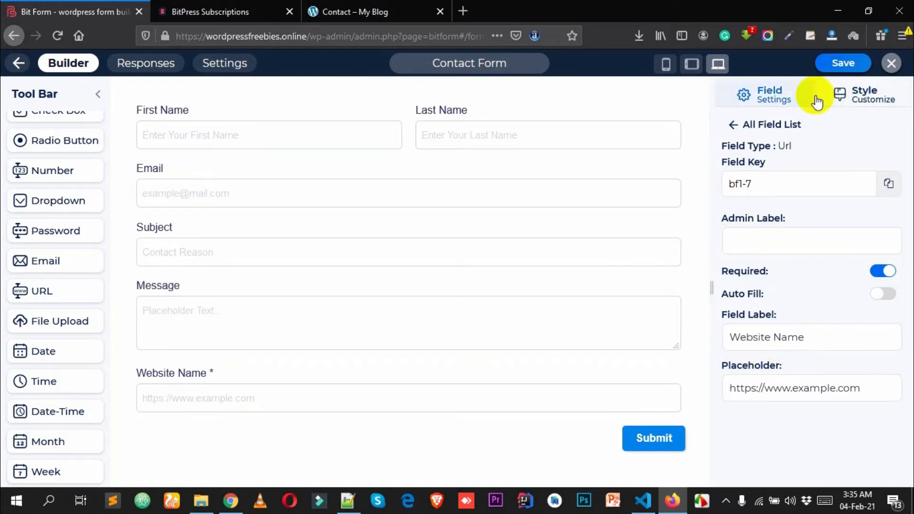
- Save the Contact Form, return to My Forms and copy the [bitform id='1'] shortcode
left_click(846, 67)
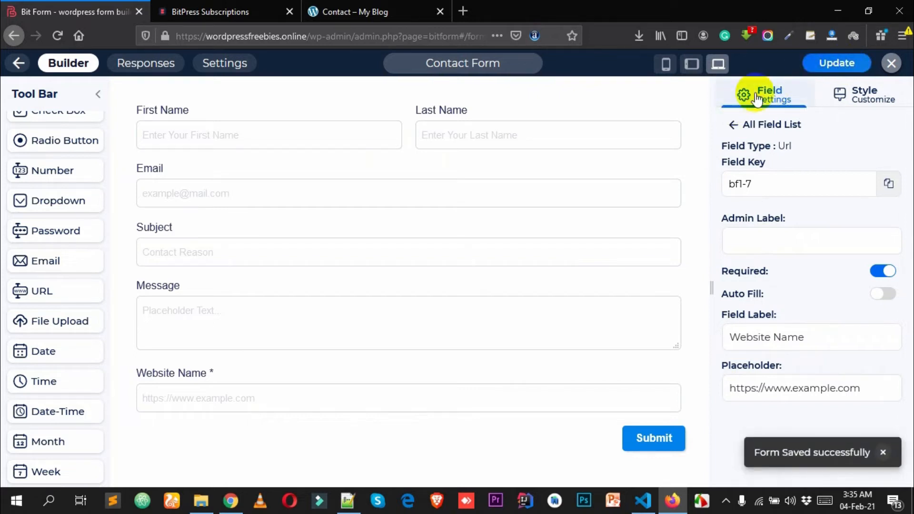
left_click(892, 63)
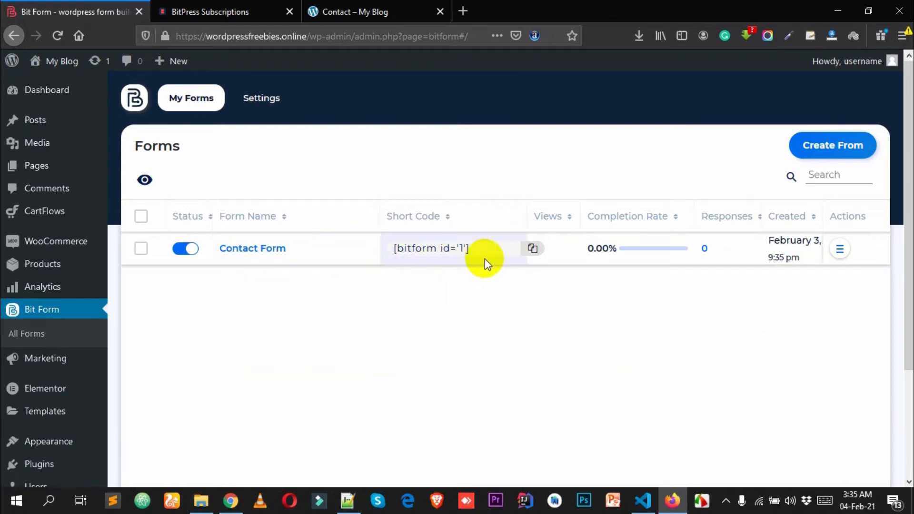
left_click(532, 250)
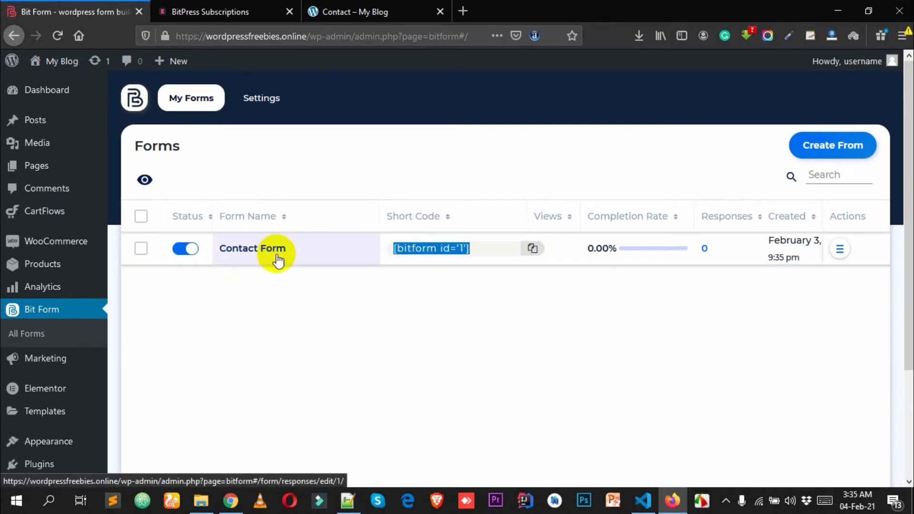
left_click(531, 250)
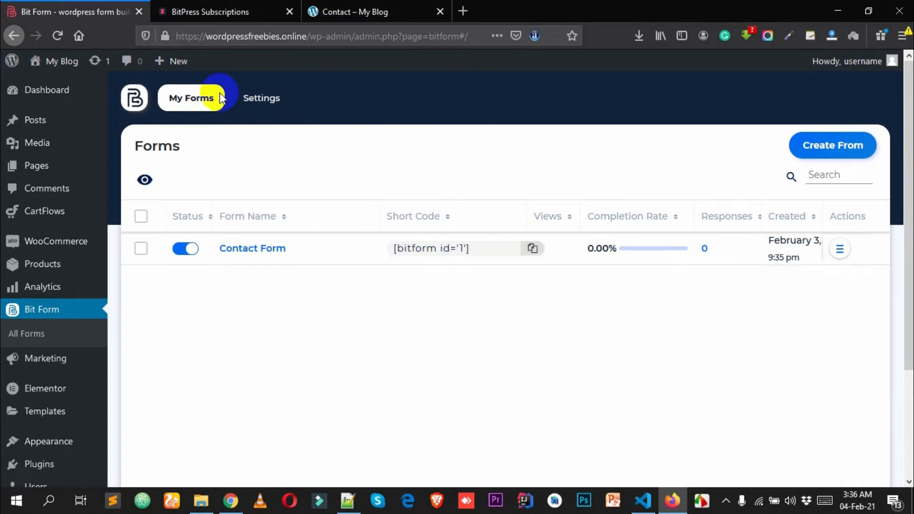
- Close the BitPress Subscriptions tab and look over the 'Contact – My Blog' page
left_click(218, 10)
left_click(310, 11)
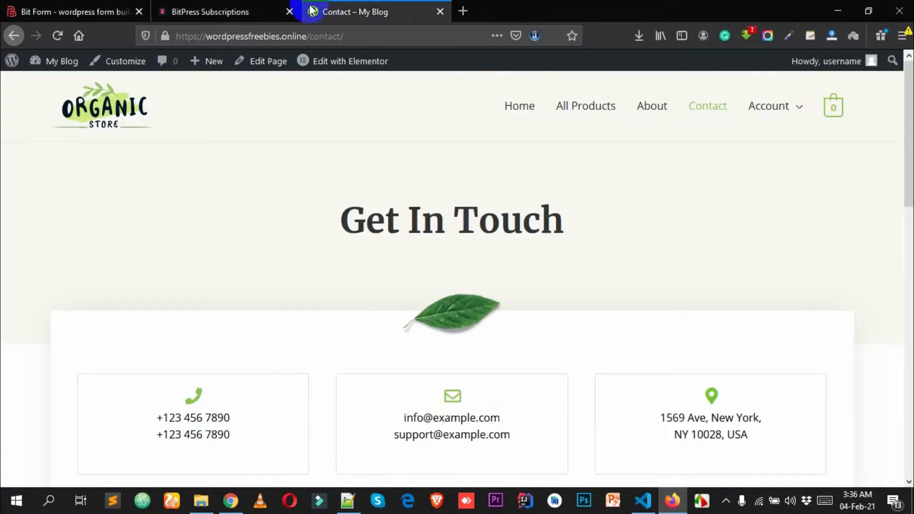
left_click(290, 11)
scroll(369, 307, "down", 5)
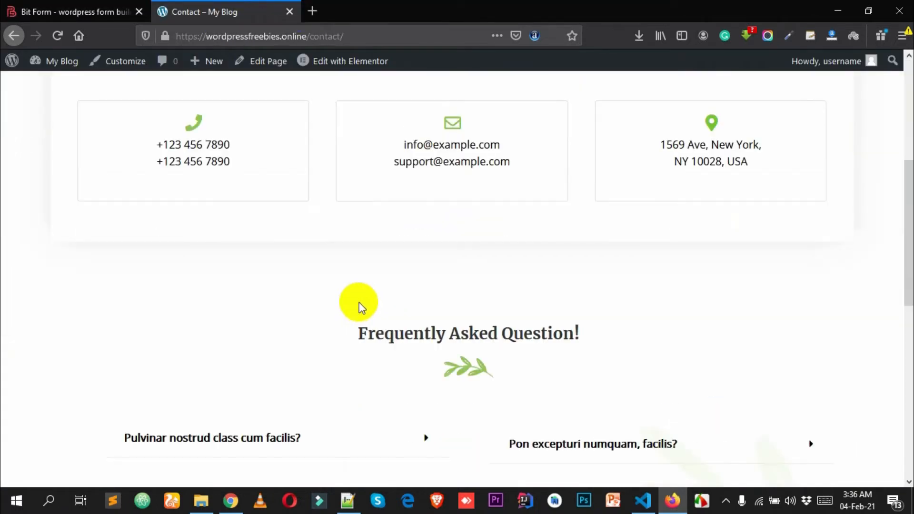
scroll(359, 302, "up", 5)
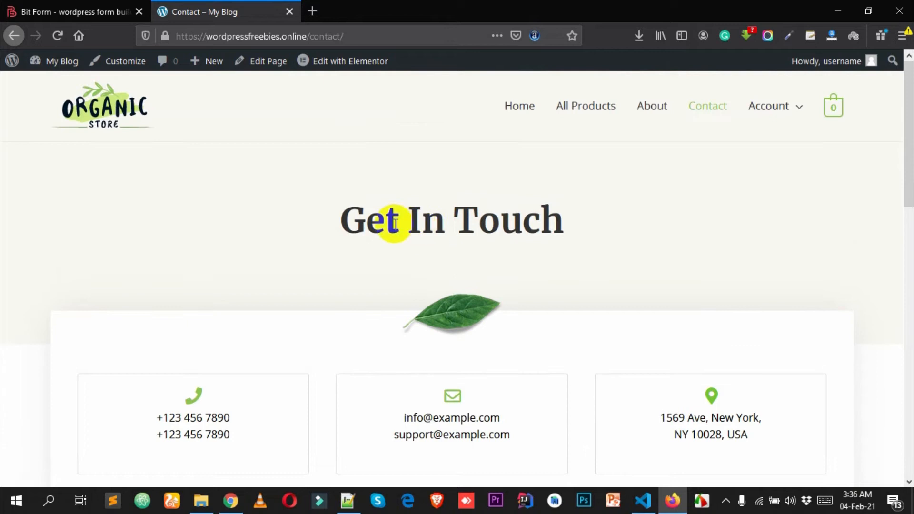
- Open the Contact page in Elementor and add a new section below Get In Touch
left_click(326, 69)
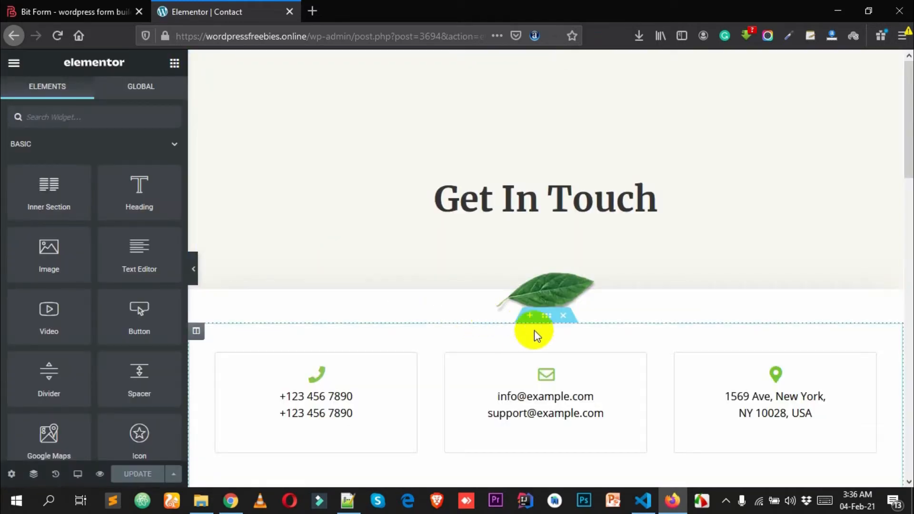
left_click(529, 316)
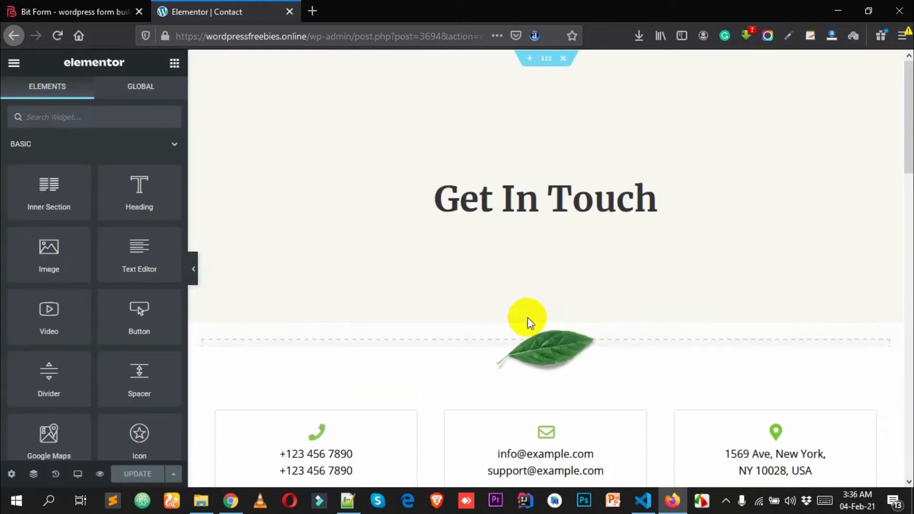
left_click(514, 384)
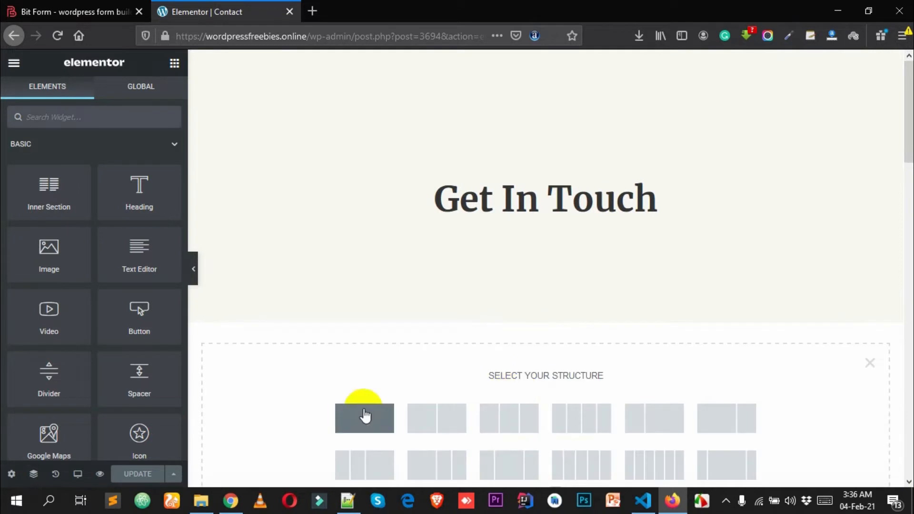
- Search widgets for 'sh' and place the Shortcode widget into the new section
left_click(67, 118)
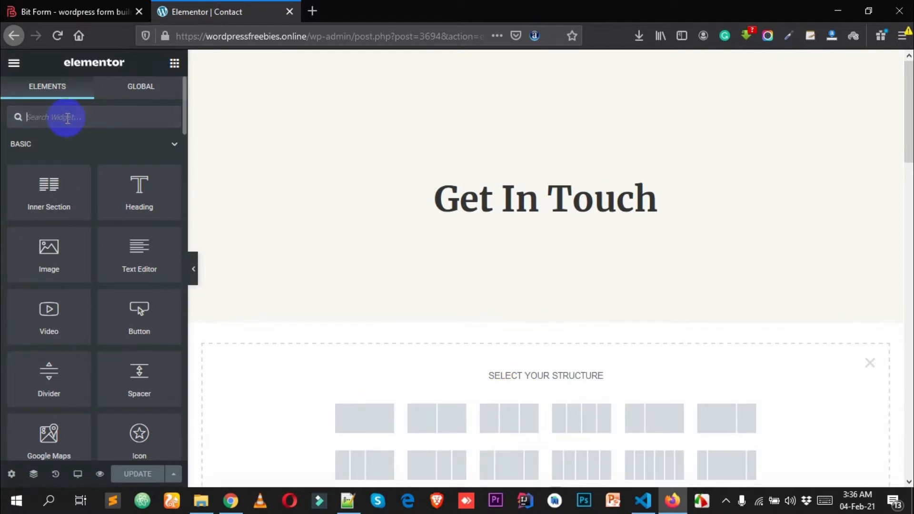
type("sh")
left_click(66, 163)
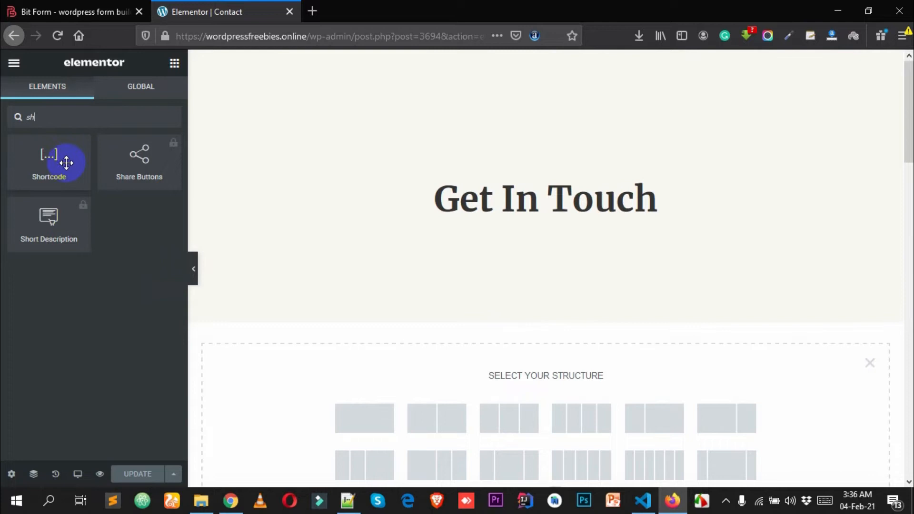
left_click_drag(53, 147, 527, 372)
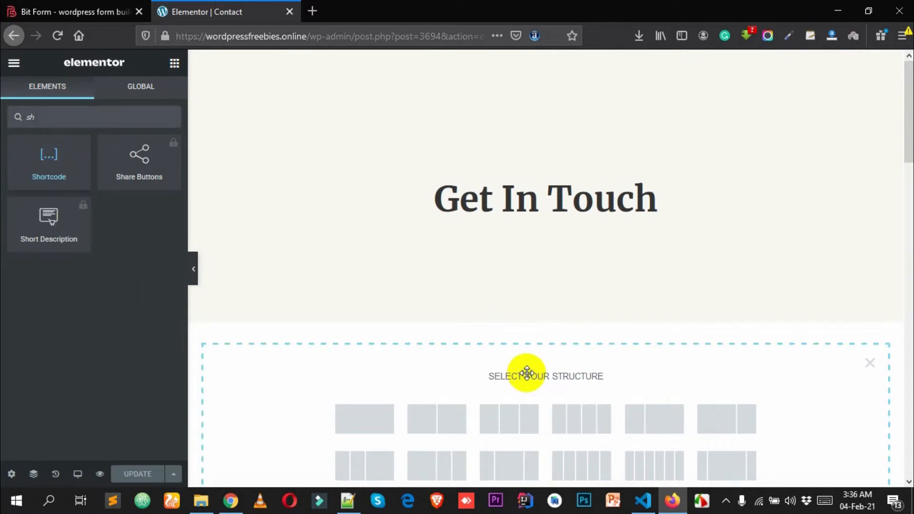
left_click(74, 224)
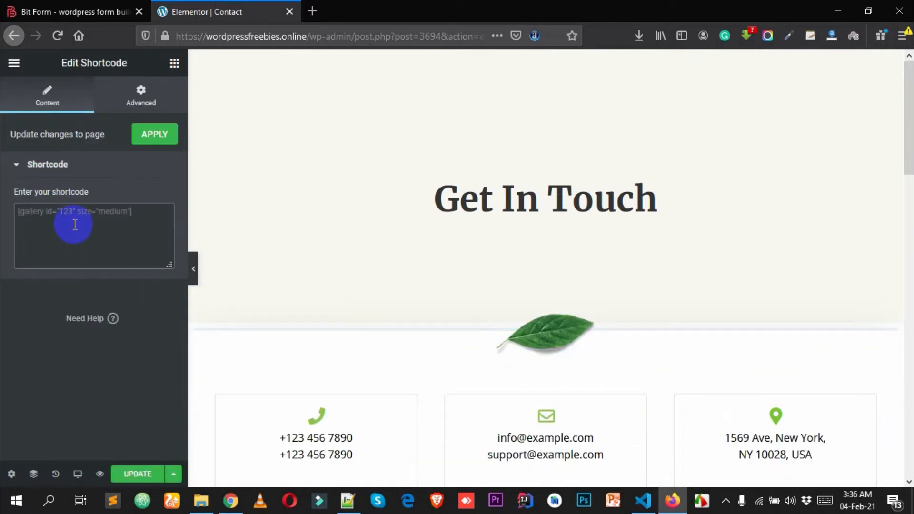
- Paste [bitform id='1'] into the Shortcode widget and scroll to check the rendered contact form
key("ctrl+v")
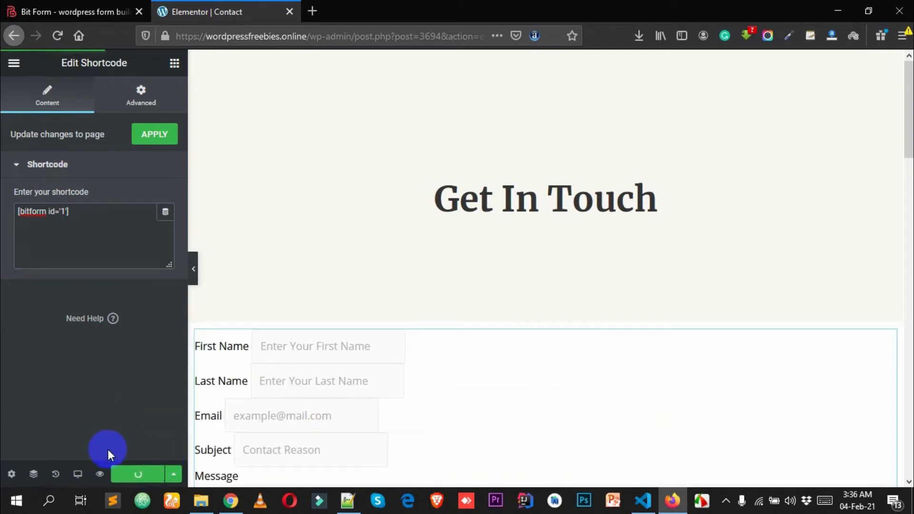
scroll(478, 365, "down", 5)
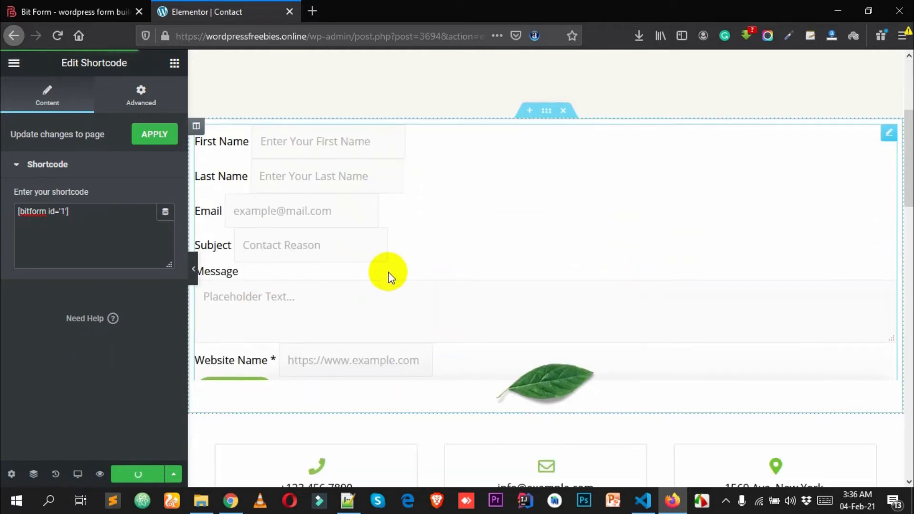
- Preview the Contact page in a new tab to see the live Bit Form, then return to Elementor
left_click(99, 474)
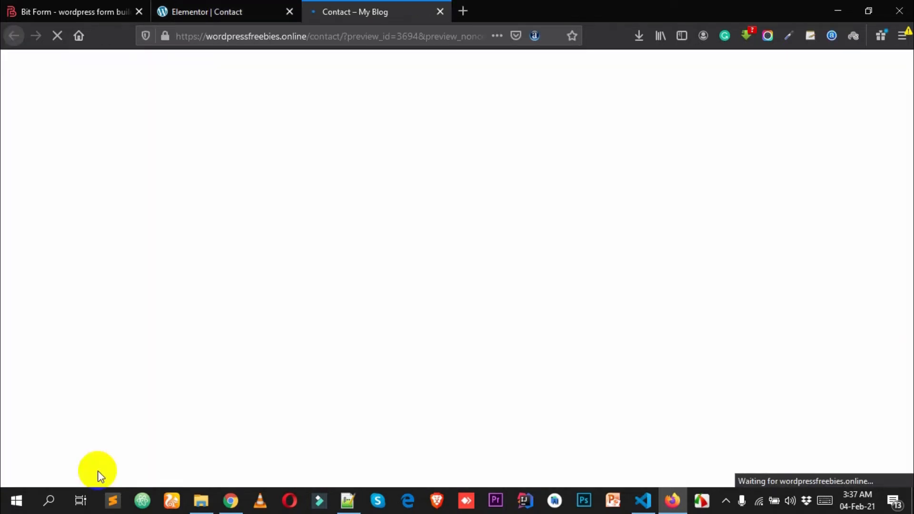
scroll(471, 336, "down", 5)
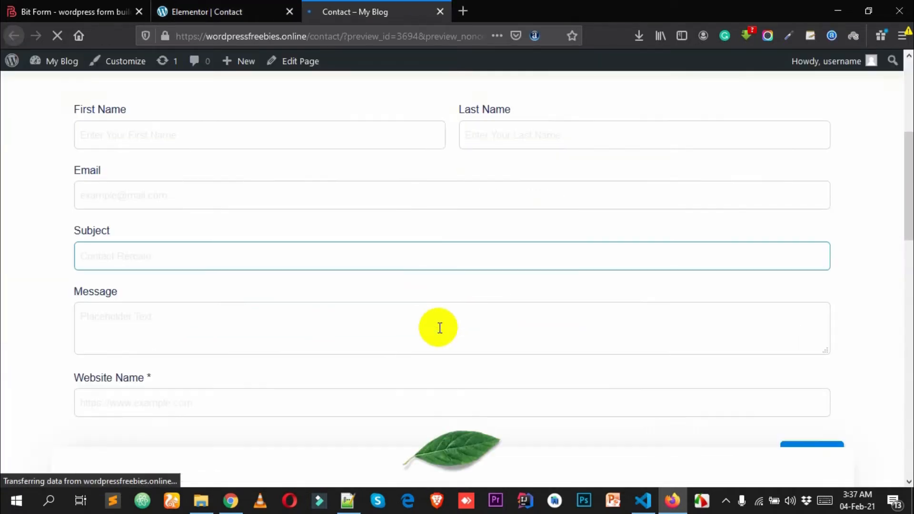
scroll(696, 346, "down", 1)
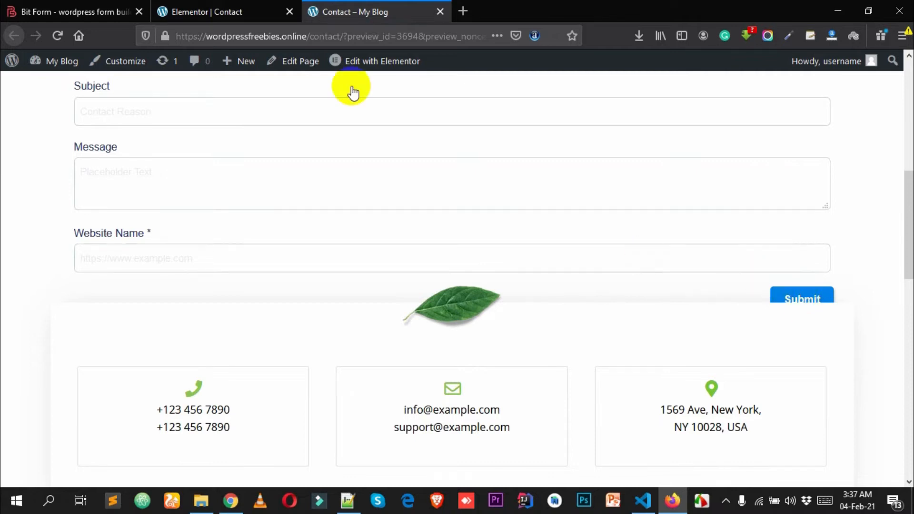
left_click(269, 12)
scroll(503, 219, "down", 5)
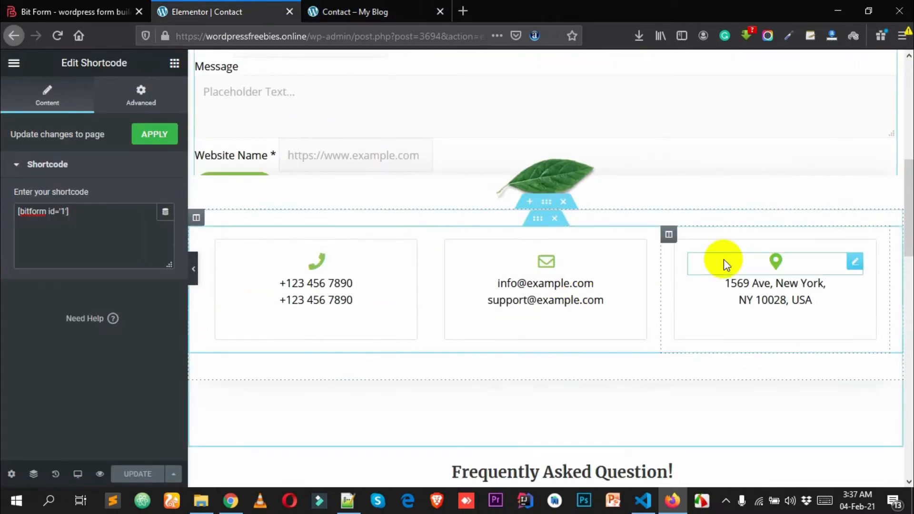
- Give the form's section linked 40 px padding on all four sides and update the page
scroll(519, 220, "up", 6)
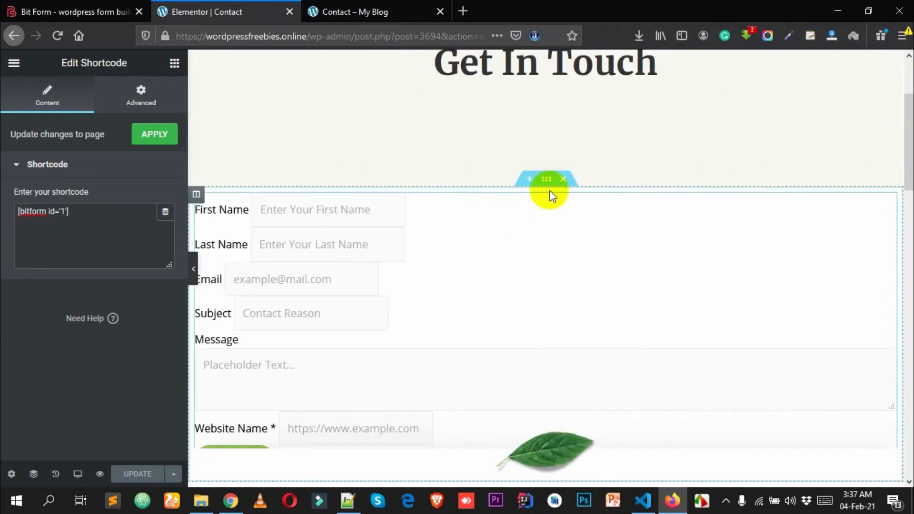
left_click(546, 182)
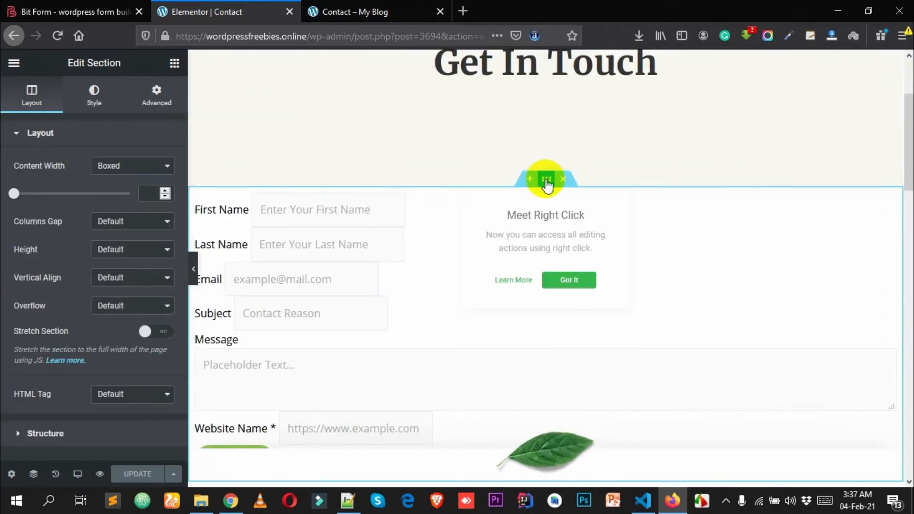
left_click(149, 104)
left_click(35, 187)
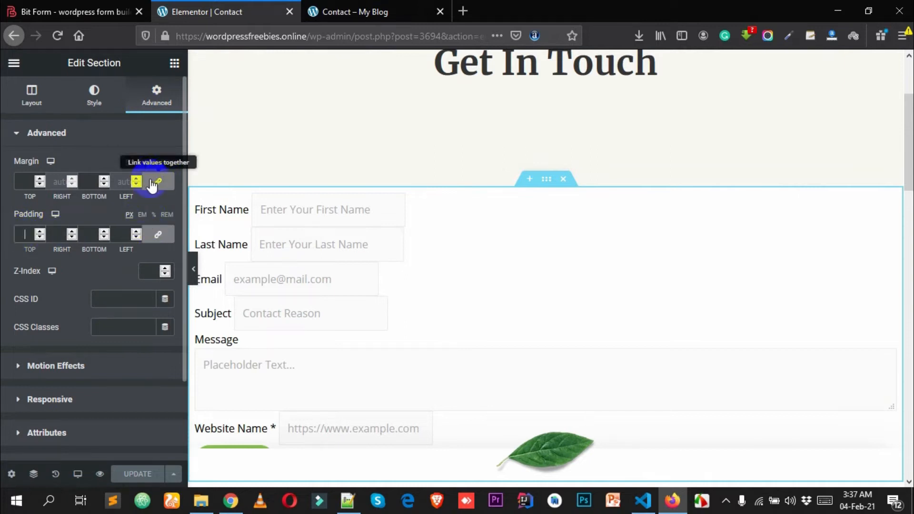
left_click(158, 234)
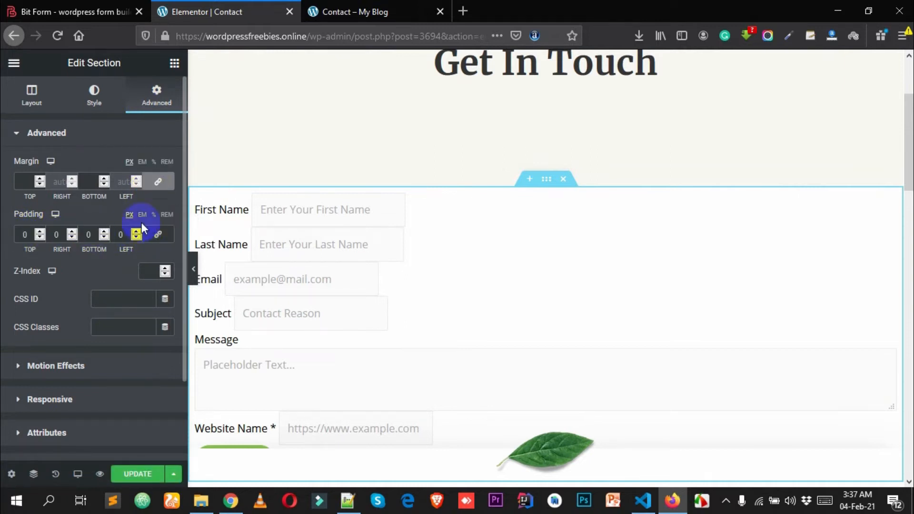
left_click(125, 235)
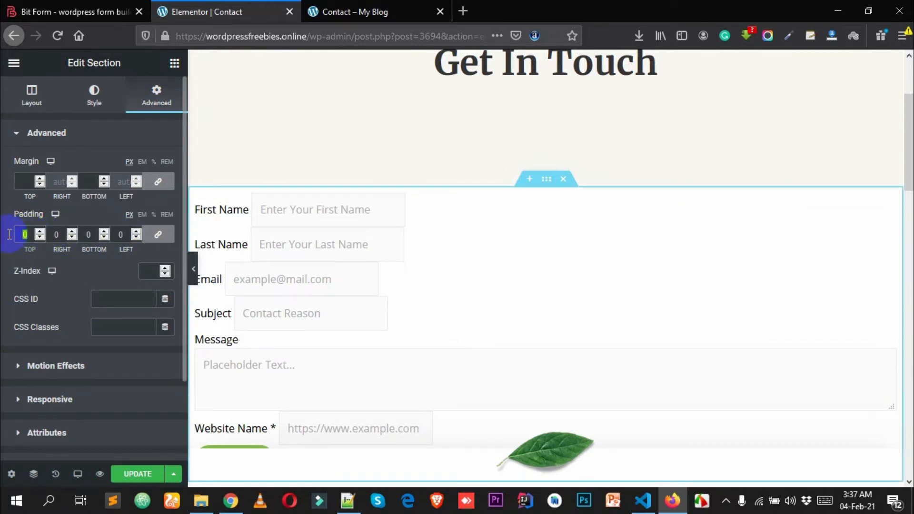
type("40")
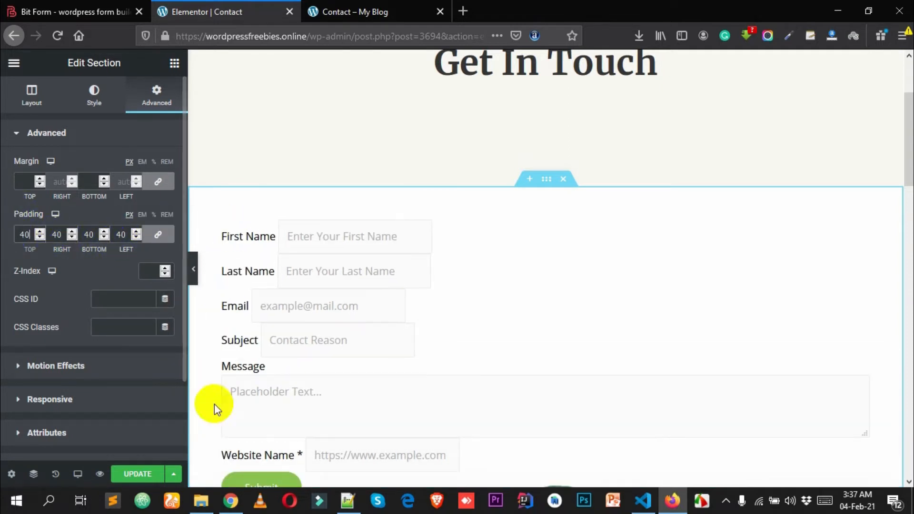
left_click(136, 474)
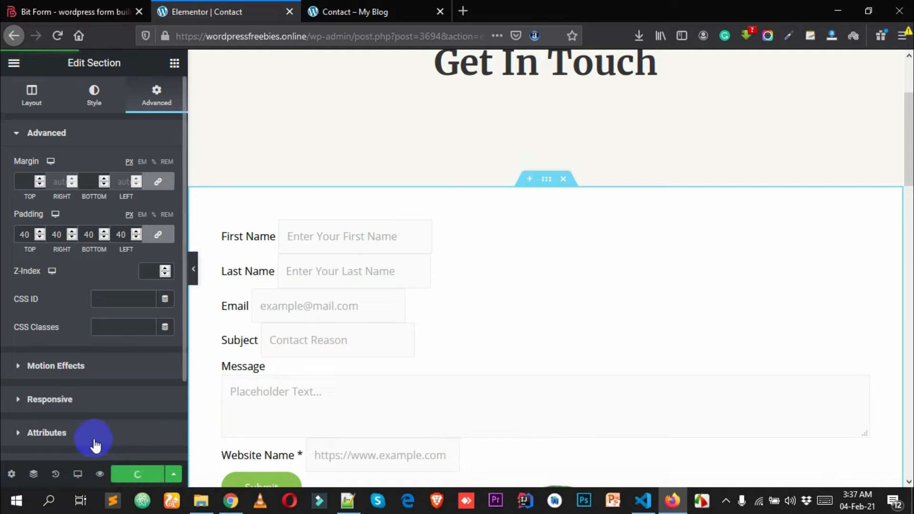
scroll(338, 220, "down", 5)
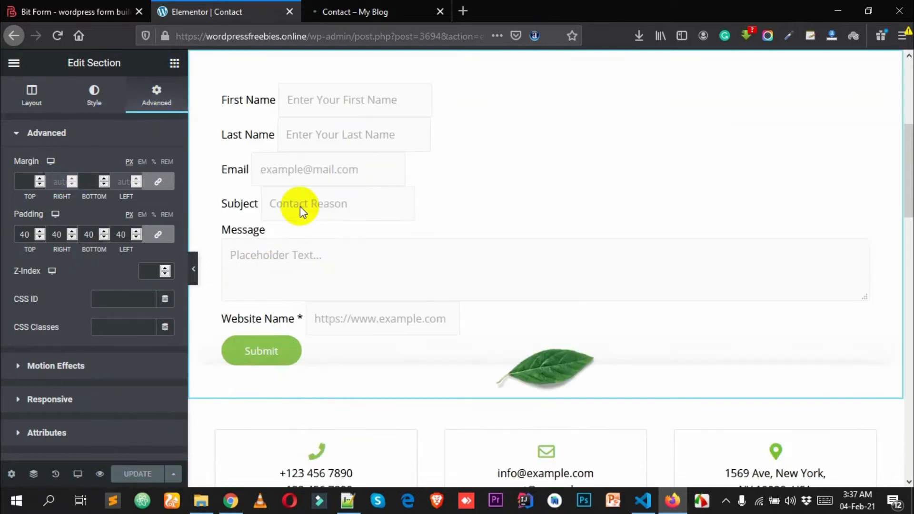
- Add a 253 px Spacer widget below the form's Submit button and update the page
left_click(174, 66)
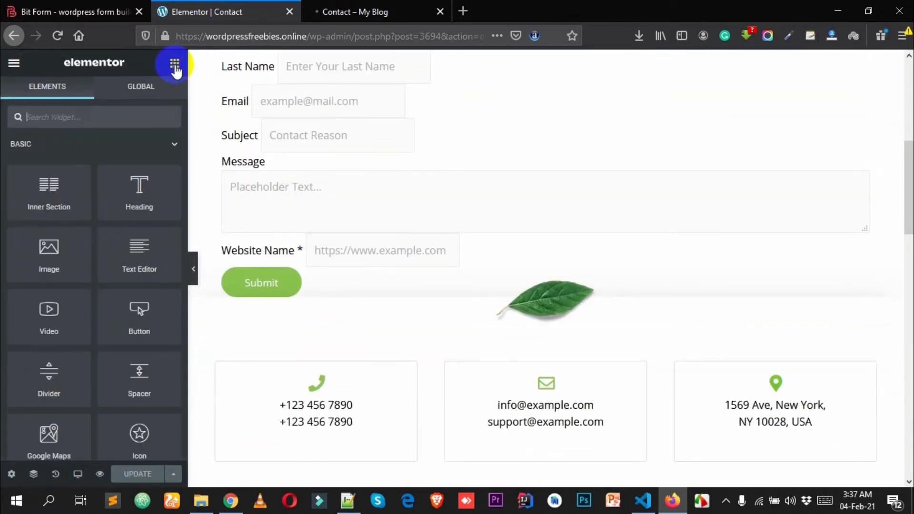
scroll(123, 351, "down", 1)
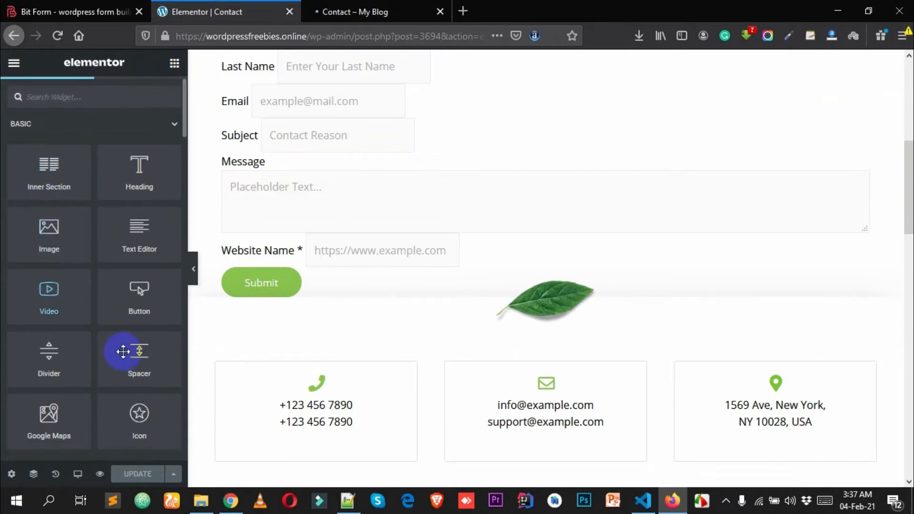
left_click_drag(149, 351, 362, 262)
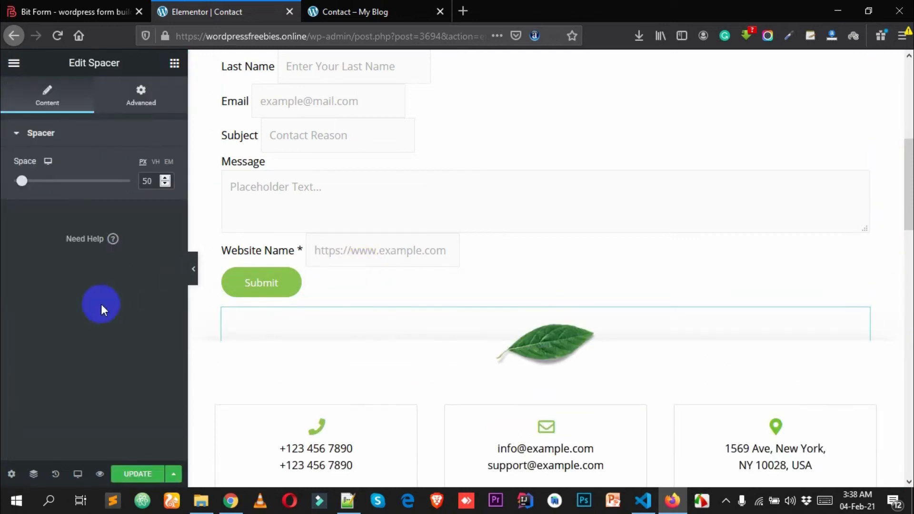
left_click_drag(23, 183, 63, 187)
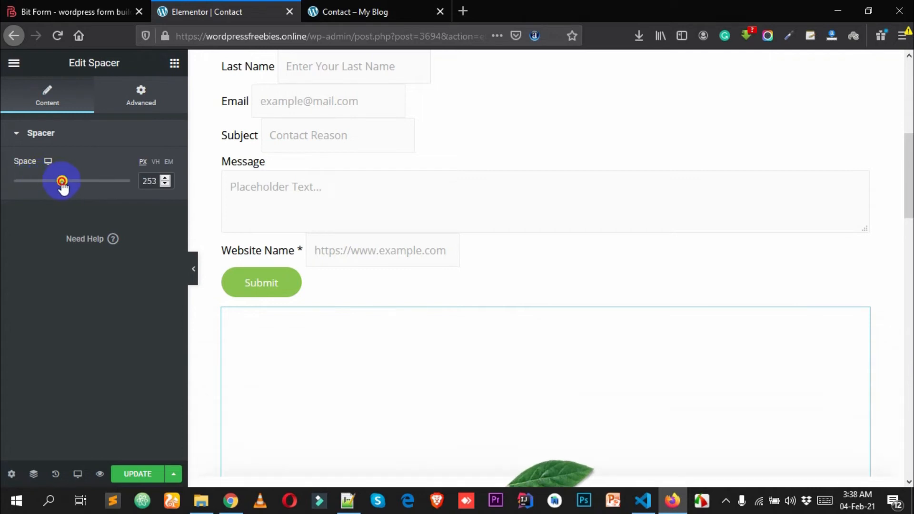
scroll(261, 281, "down", 3)
left_click(137, 475)
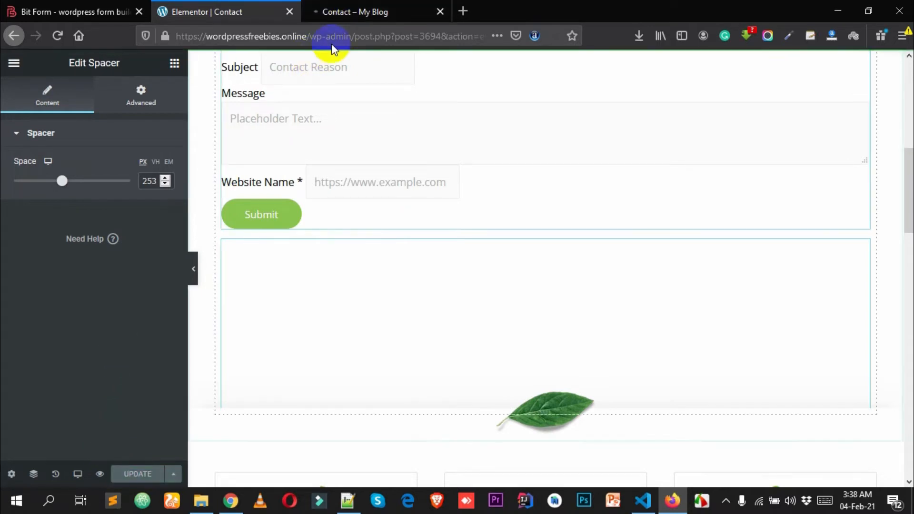
left_click(360, 7)
- Fill in the contact form with a test entry, subject 'Test Message', and submit it
scroll(407, 210, "down", 5)
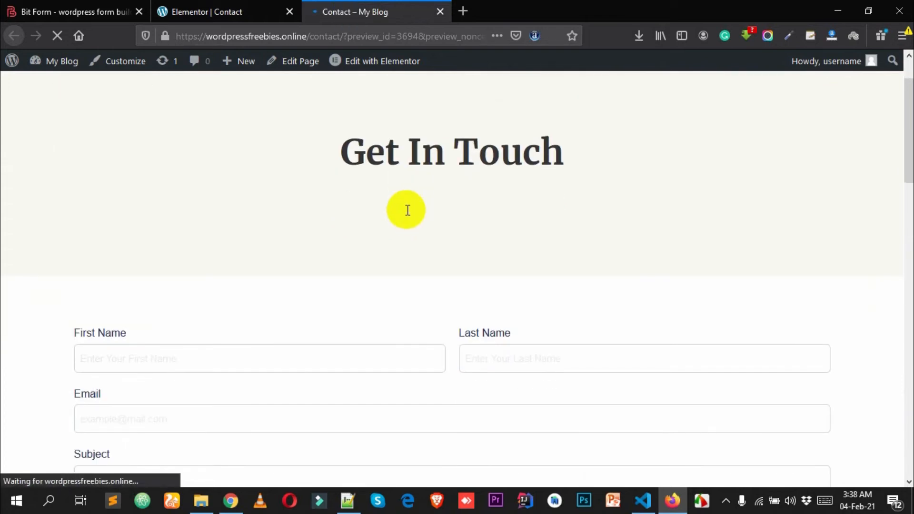
scroll(609, 251, "down", 10)
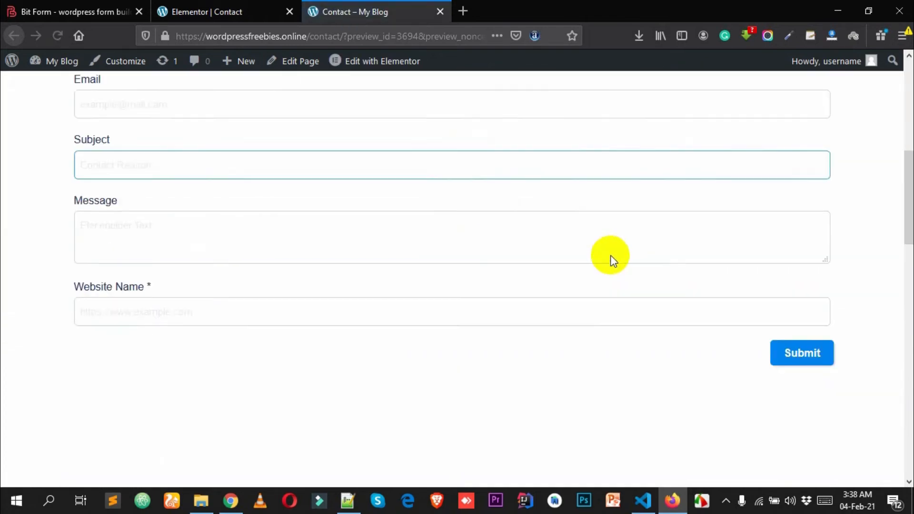
scroll(809, 198, "up", 3)
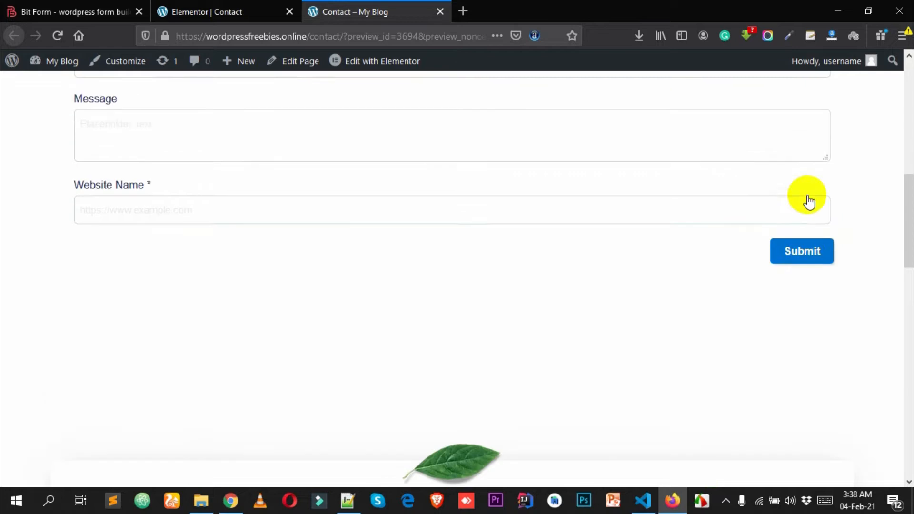
scroll(802, 328, "up", 3)
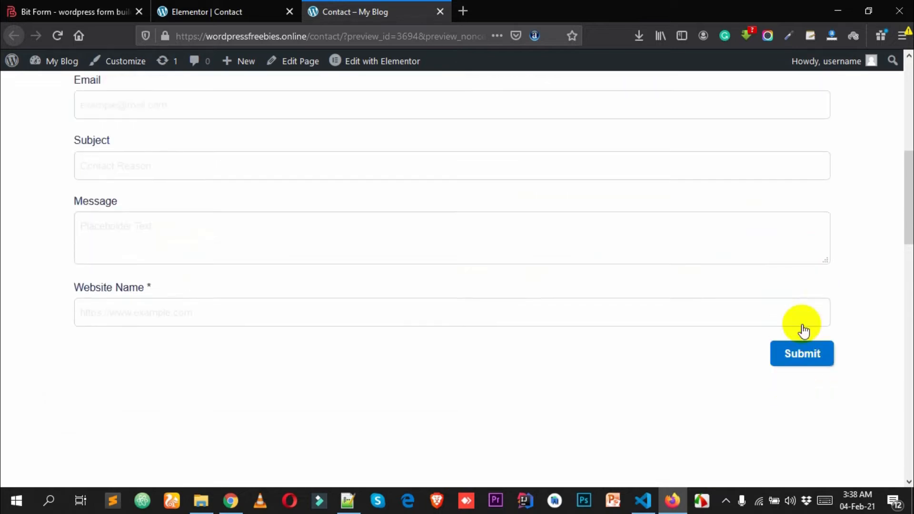
left_click(131, 151)
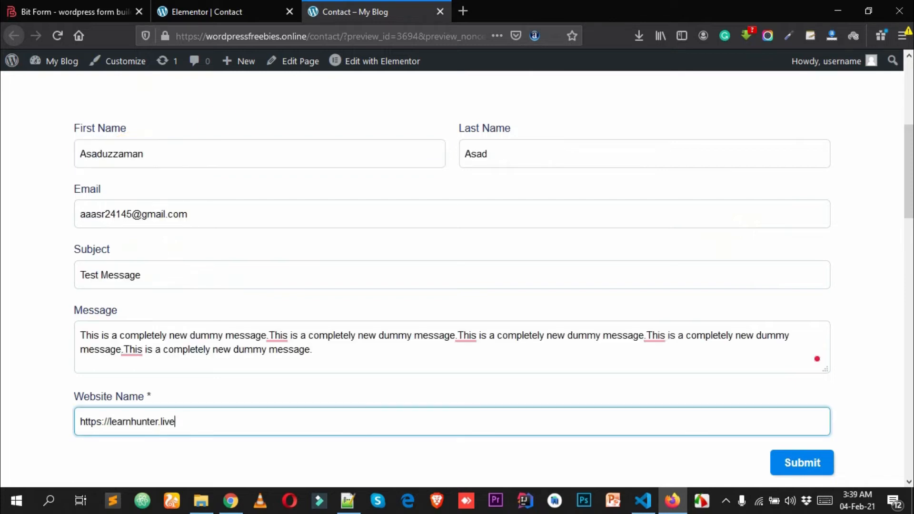
scroll(367, 190, "up", 3)
scroll(346, 202, "down", 3)
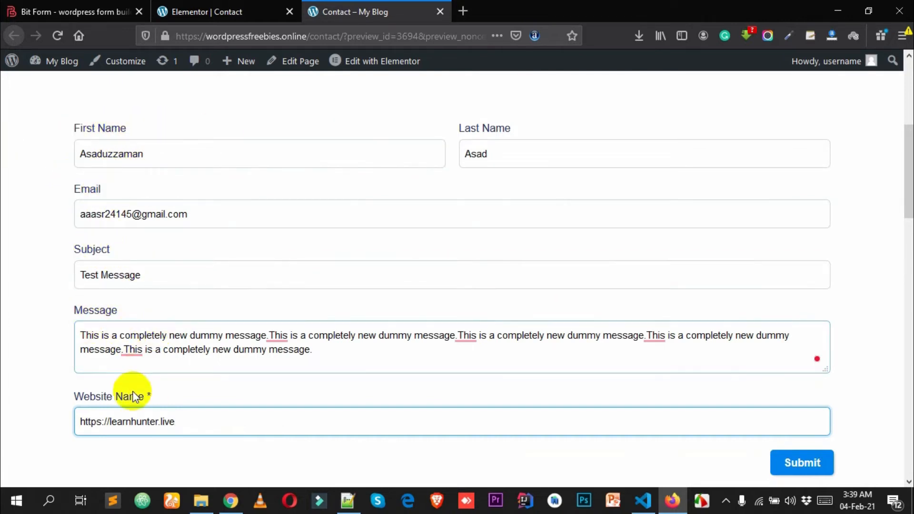
scroll(143, 395, "down", 2)
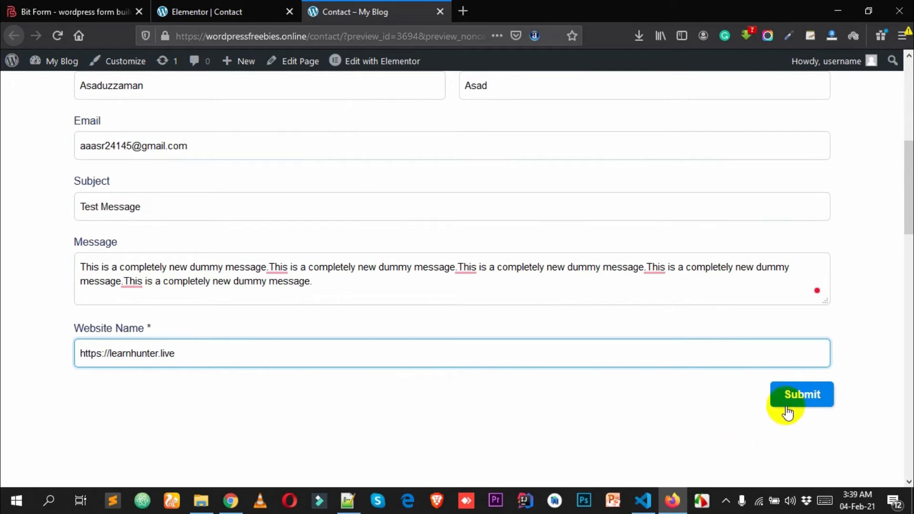
left_click(811, 401)
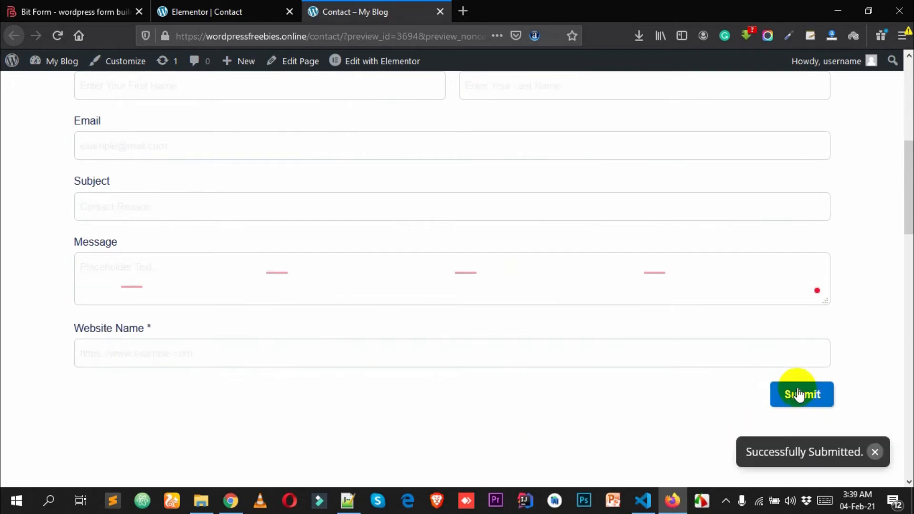
- Check the 'Successfully Submitted.' confirmation, then go to the admin Dashboard from the My Blog menu
scroll(778, 453, "down", 2)
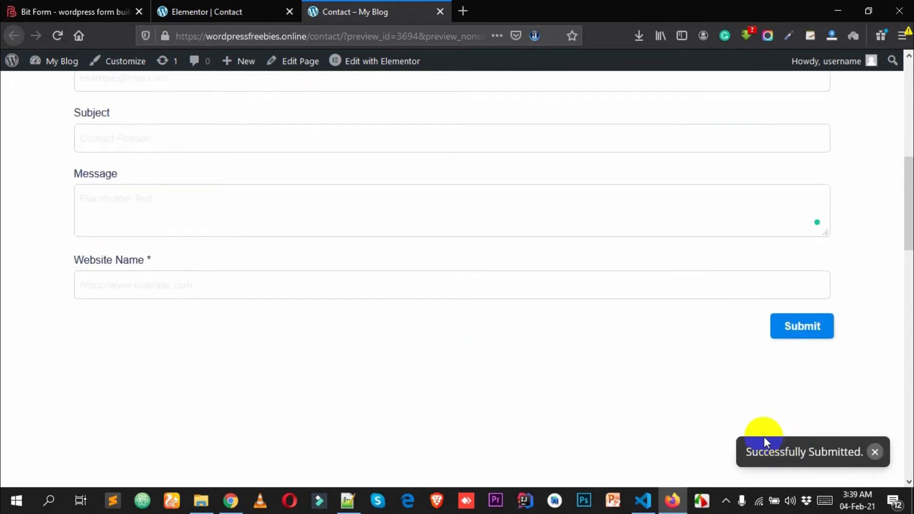
scroll(467, 263, "up", 2)
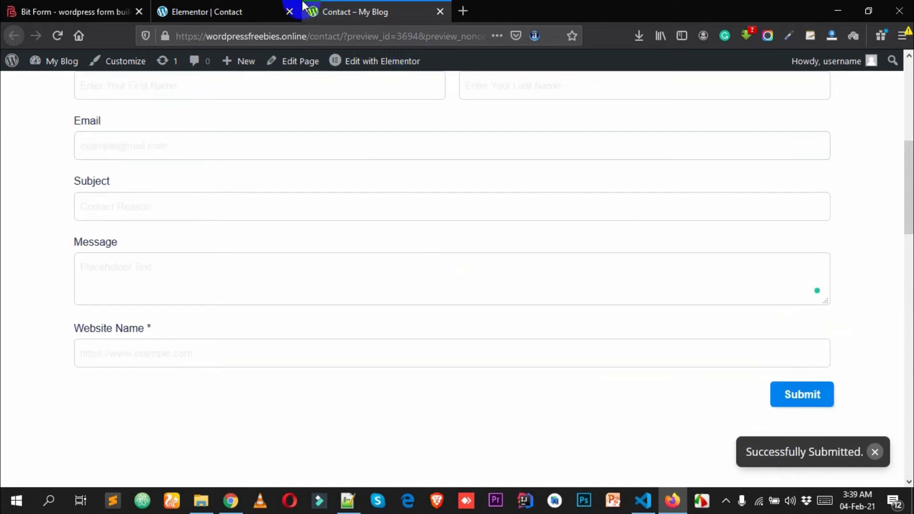
left_click(288, 8)
left_click(367, 14)
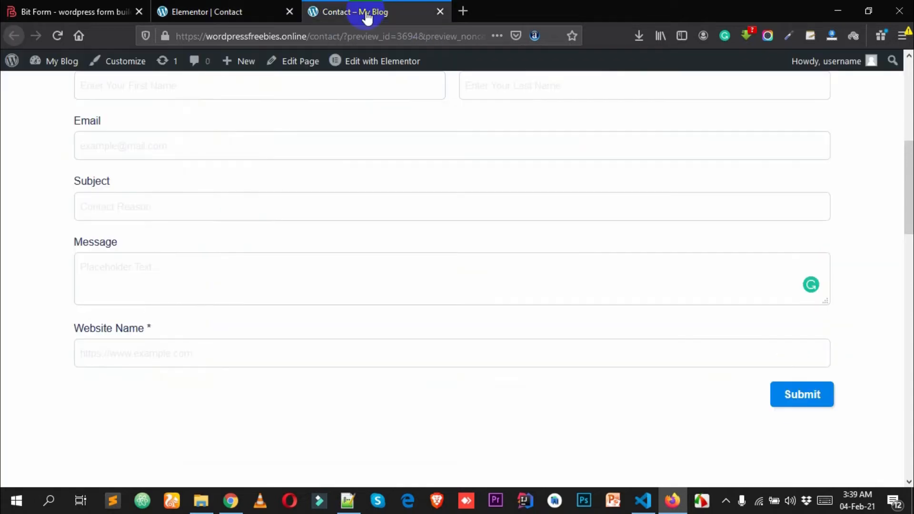
mouse_move(56, 69)
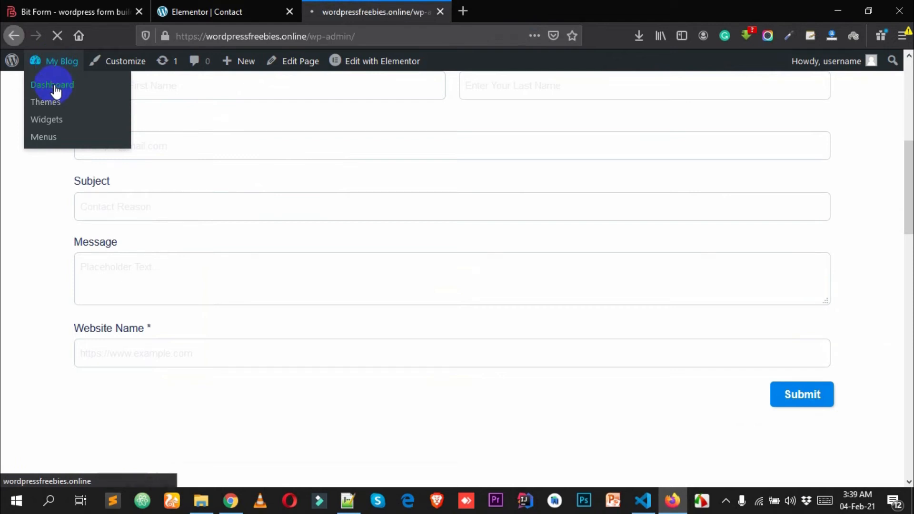
- Open Contact Form's Responses in Bit Form, widening the Message column and narrowing Website Name
scroll(27, 196, "down", 2)
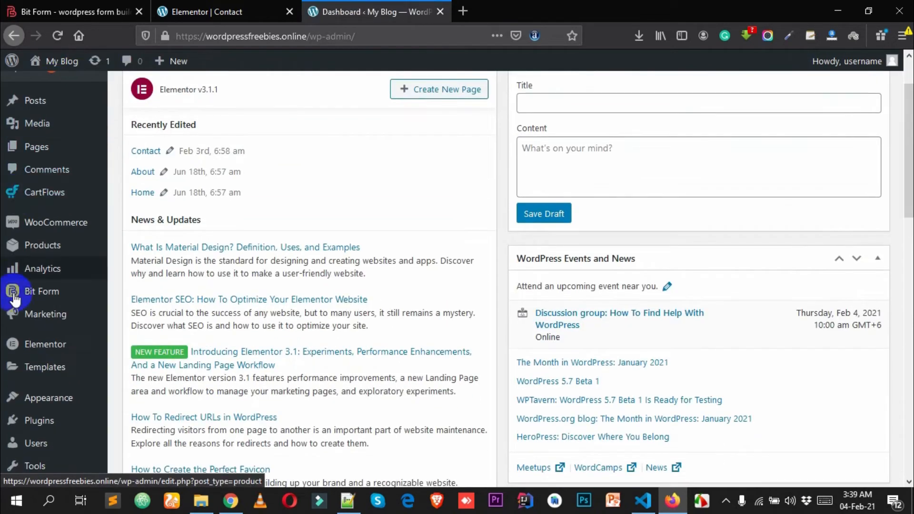
left_click(41, 292)
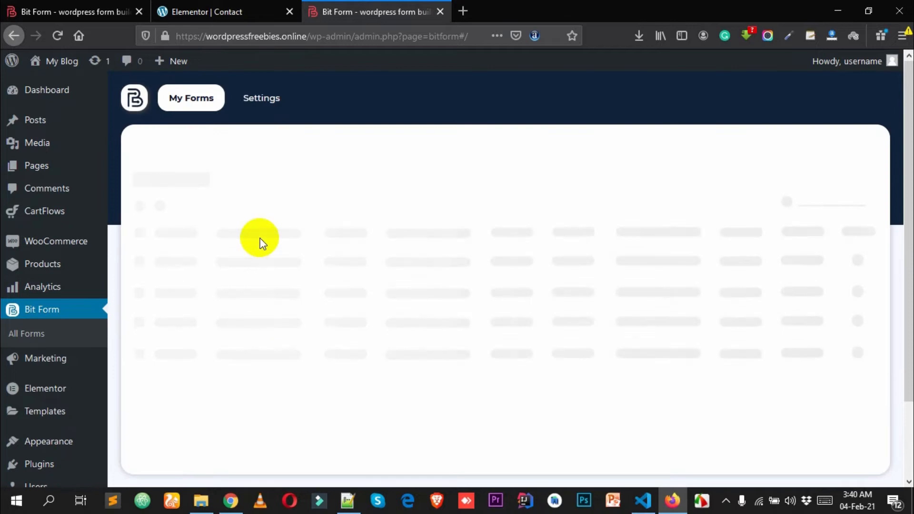
scroll(246, 270, "down", 2)
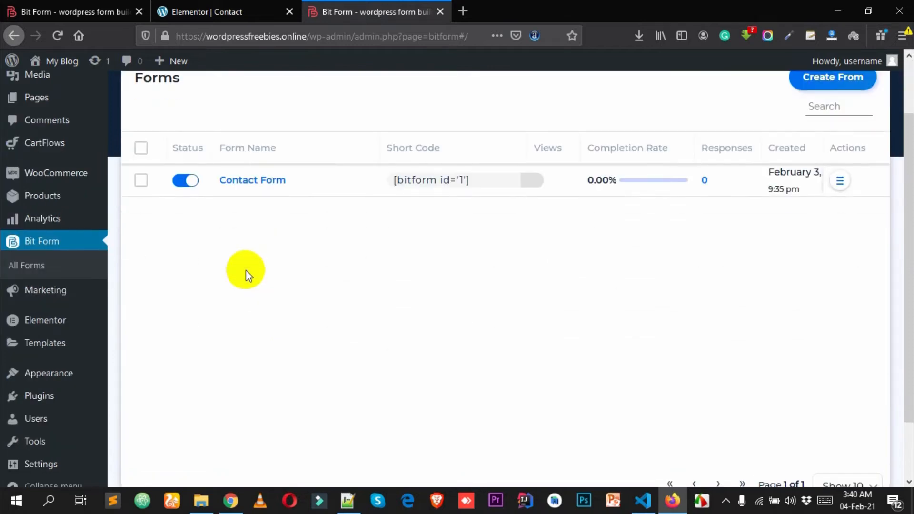
left_click(248, 181)
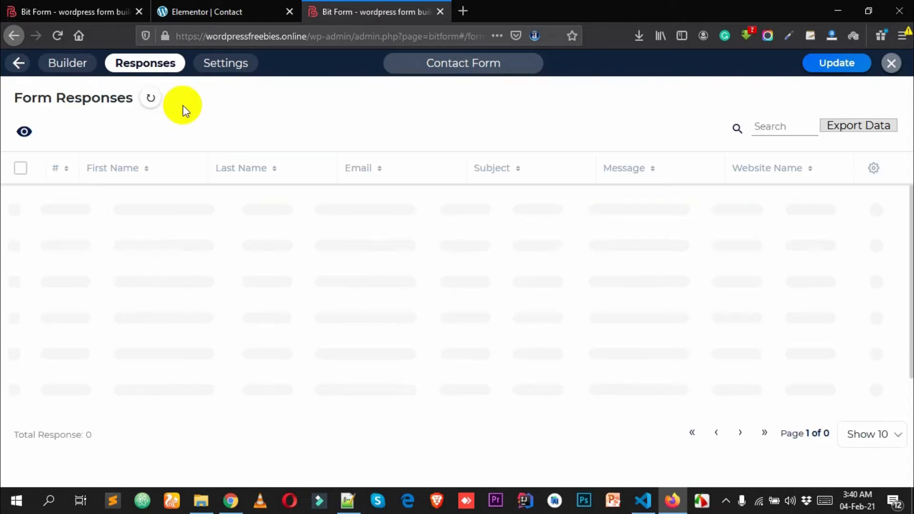
left_click(148, 66)
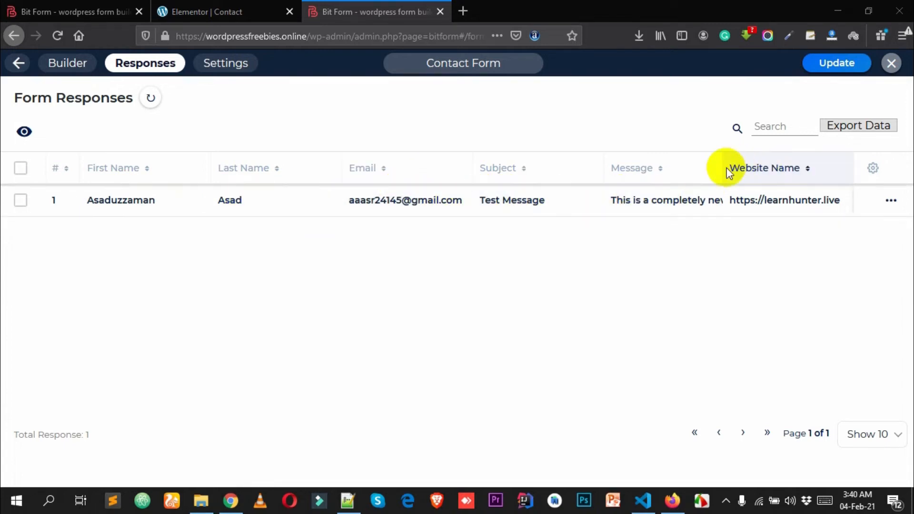
left_click_drag(719, 168, 912, 161)
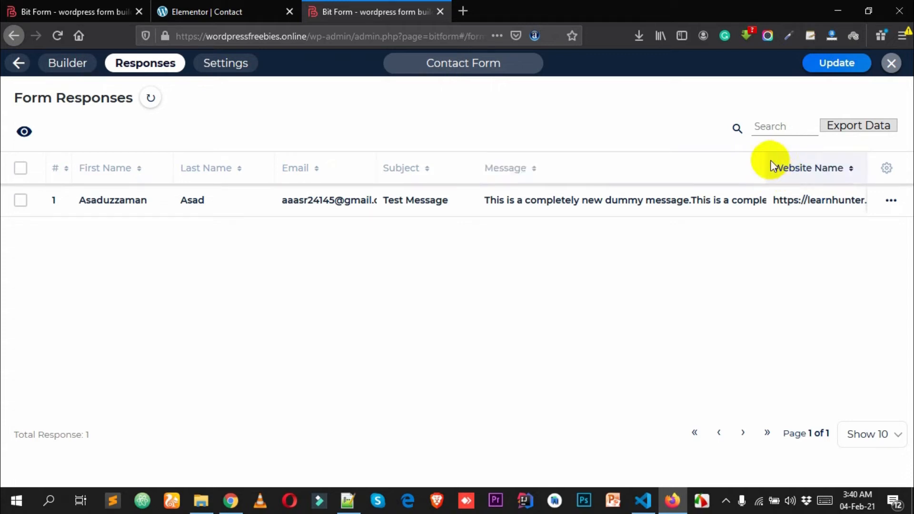
left_click_drag(863, 167, 819, 170)
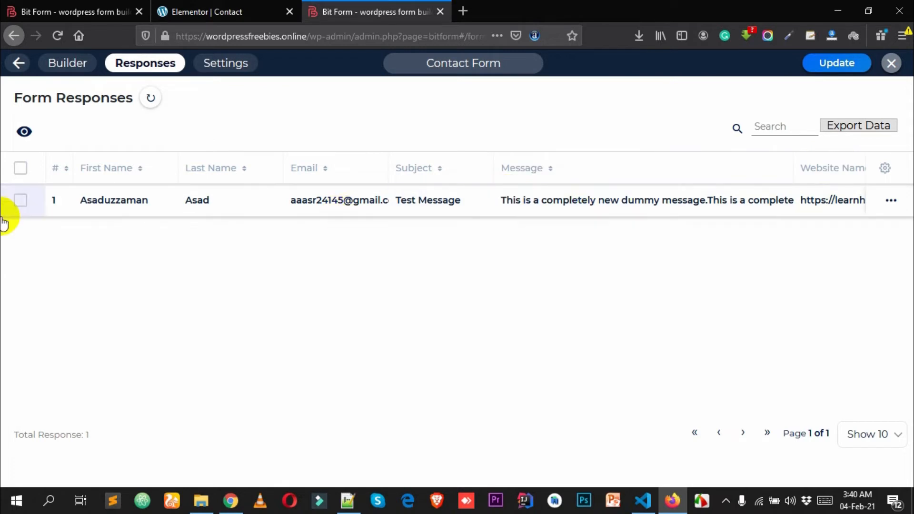
- Open the test response in the Edit dialog, save it unchanged, then update and close Contact Form
left_click(21, 169)
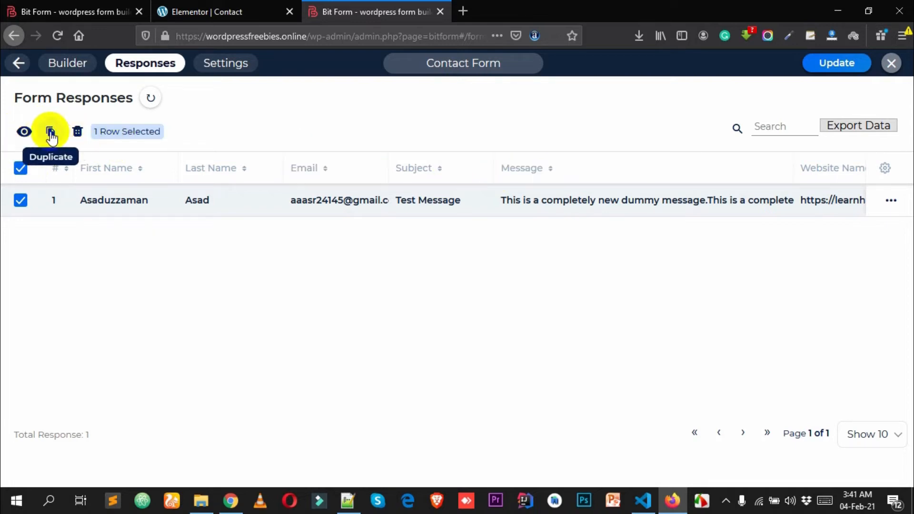
left_click(886, 198)
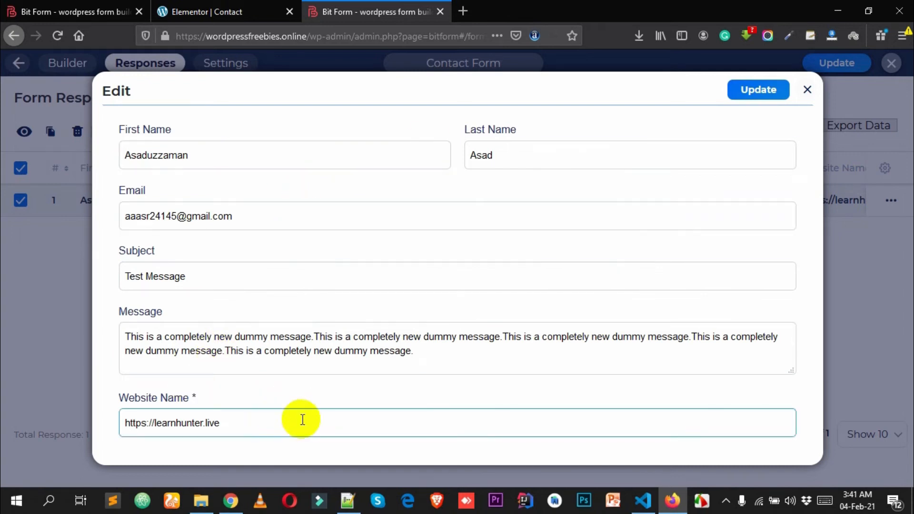
left_click_drag(302, 421, 133, 408)
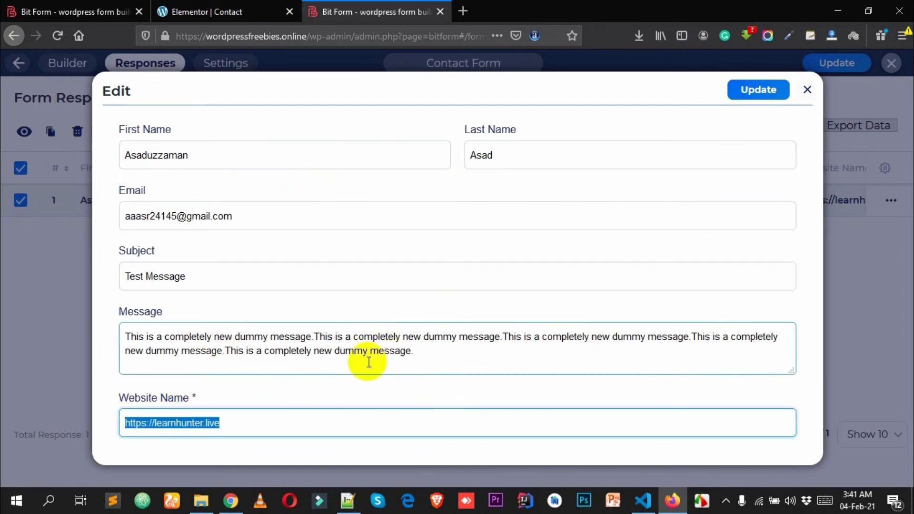
left_click(365, 386)
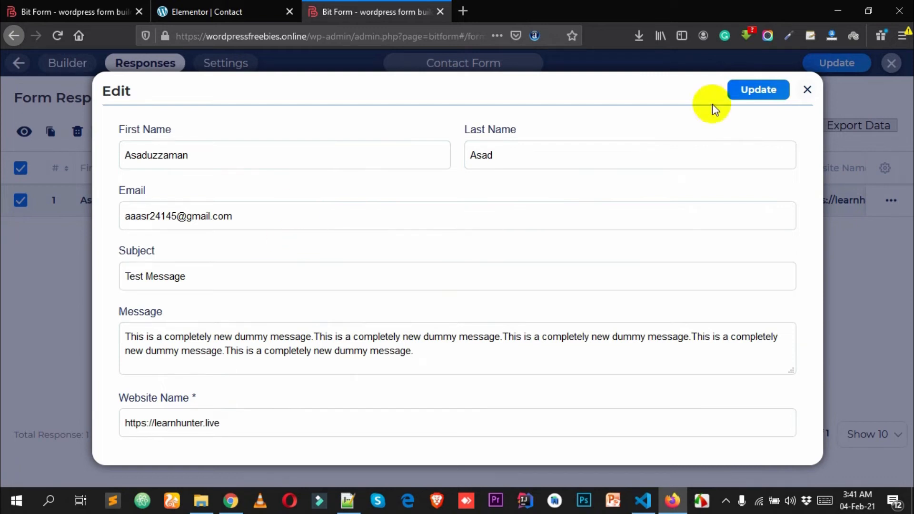
left_click(753, 95)
left_click(816, 65)
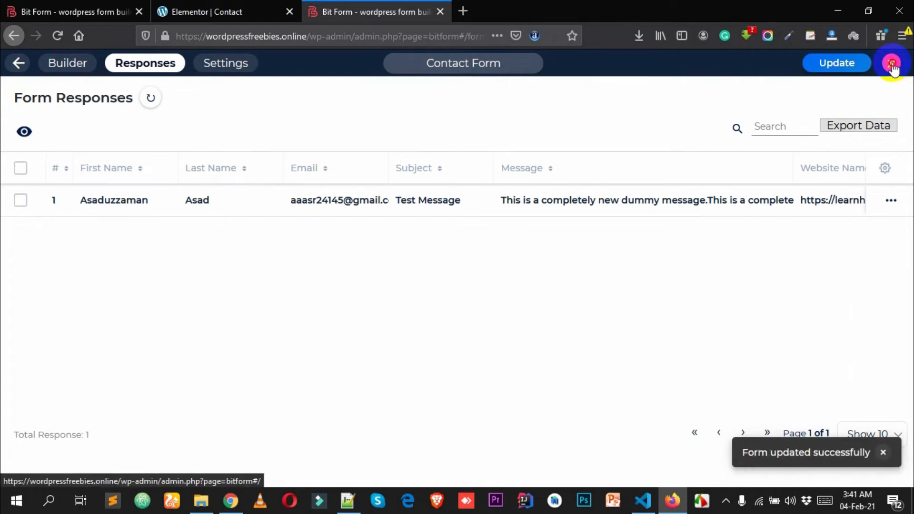
left_click(893, 66)
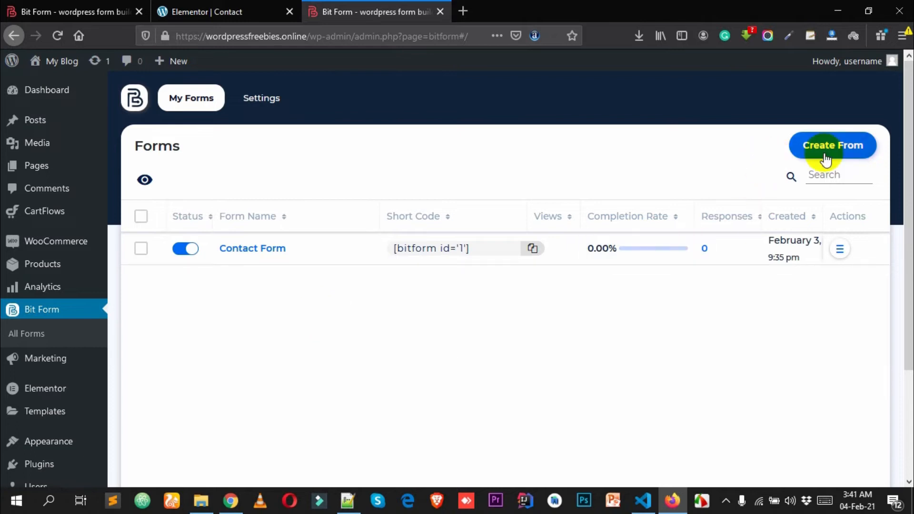
- Create a new Untitled Form from the Blank template and select its Submit button's settings
left_click(835, 143)
left_click(282, 239)
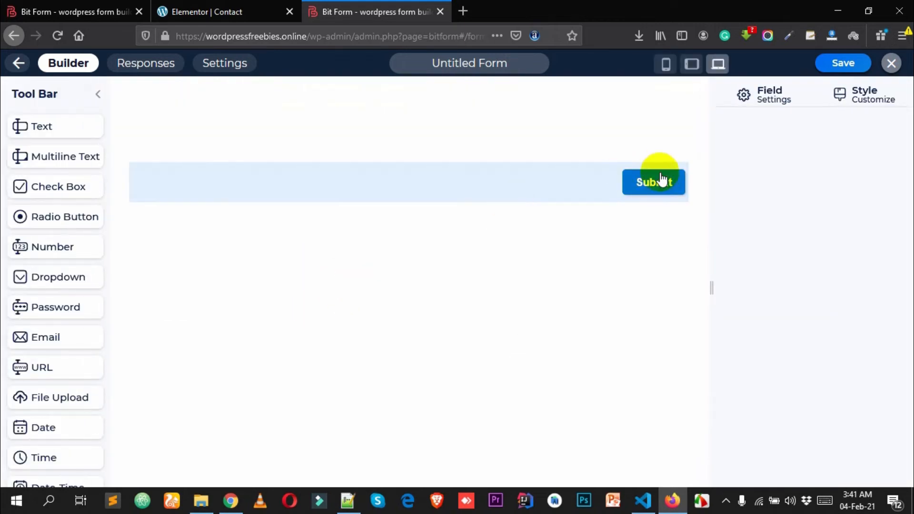
left_click(638, 184)
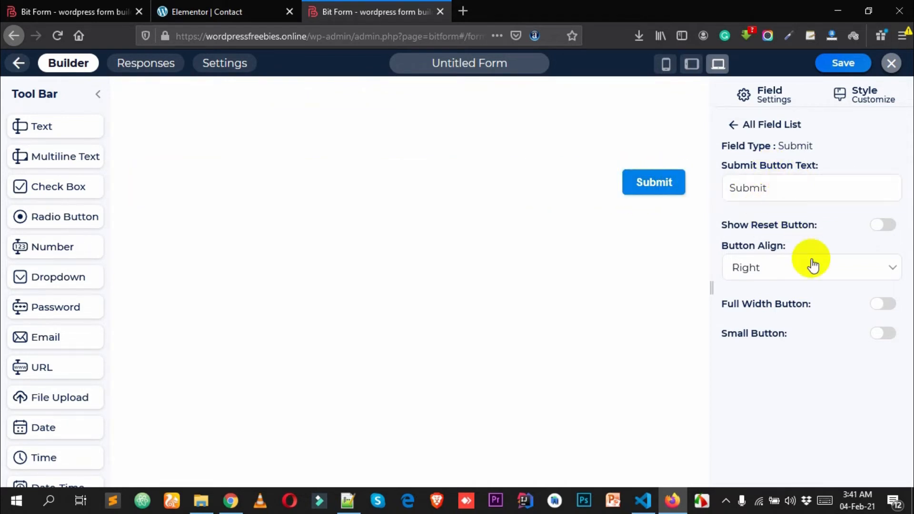
- Relabel the submit button 'Send Message' and, after trying Center and Left, keep Right alignment
double_click(778, 188)
left_click(836, 186)
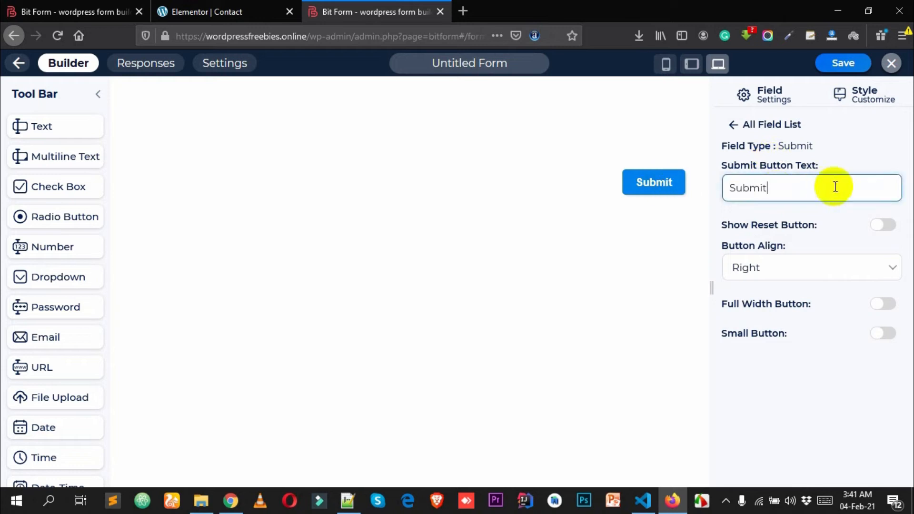
type("Send Message")
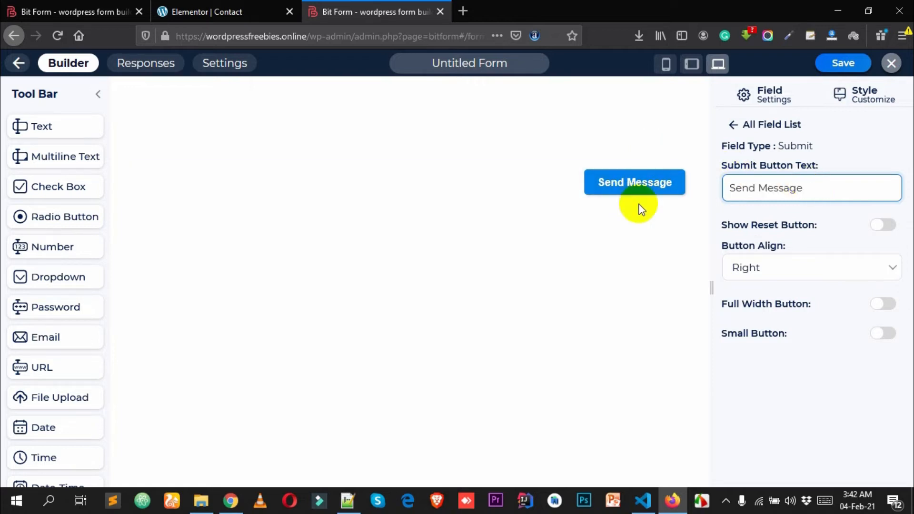
left_click(746, 273)
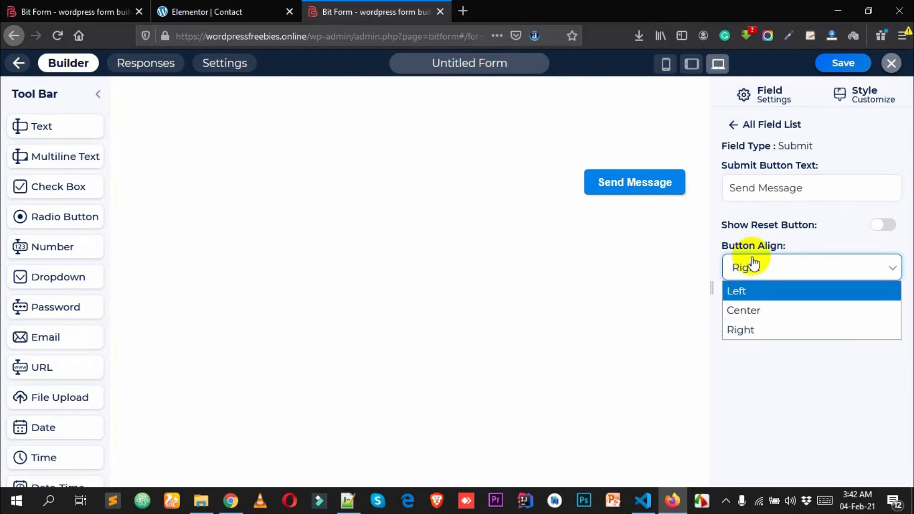
left_click(756, 310)
left_click(759, 270)
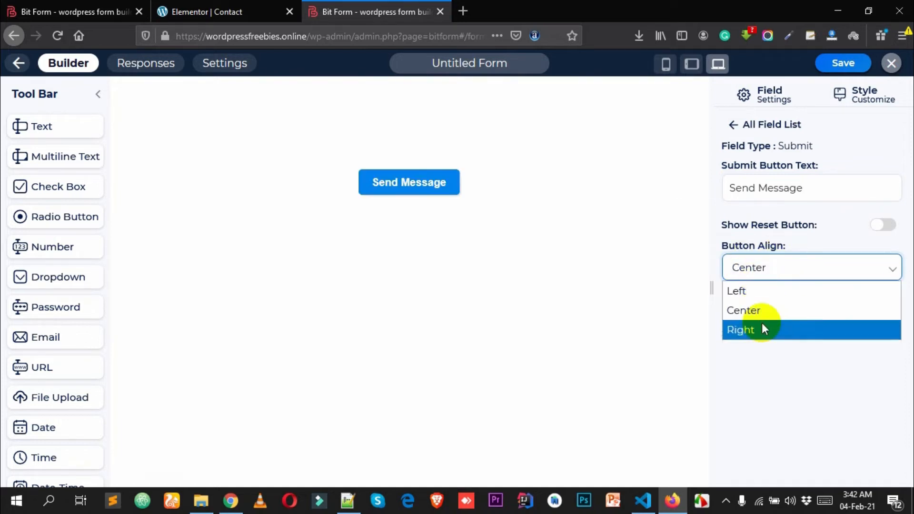
left_click(761, 329)
left_click(758, 279)
left_click(755, 291)
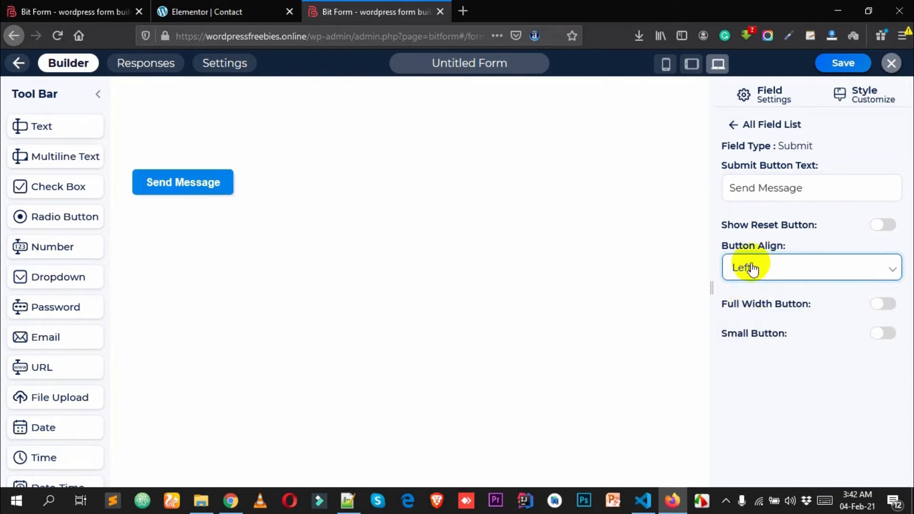
left_click(759, 275)
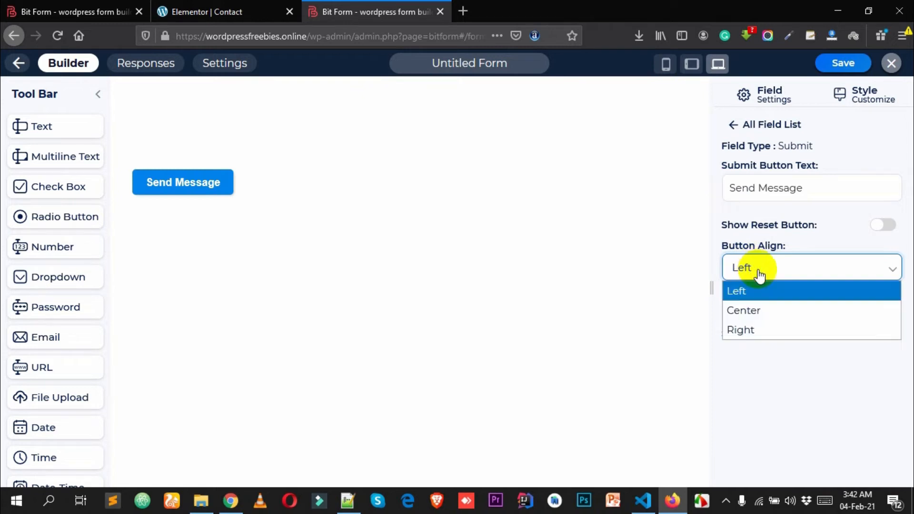
left_click(764, 331)
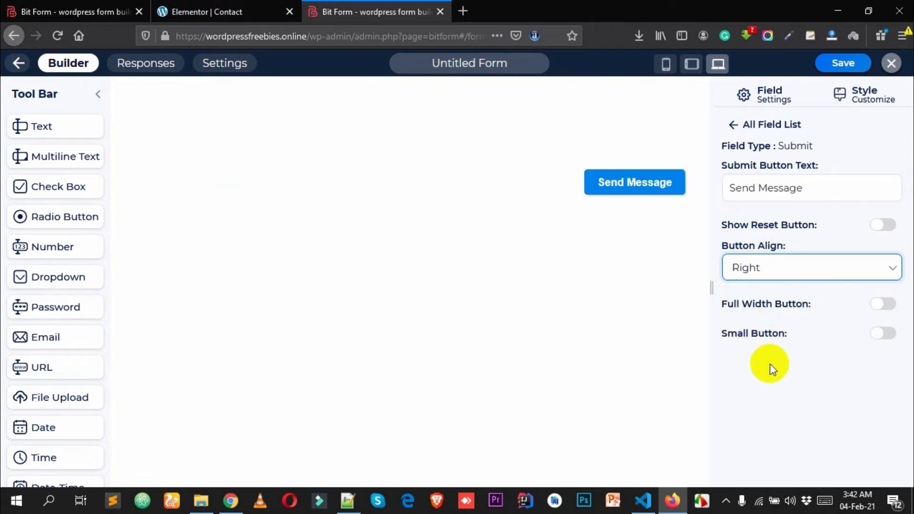
- Turn on the reset button and label it 'Reset Form Fields'
left_click(881, 229)
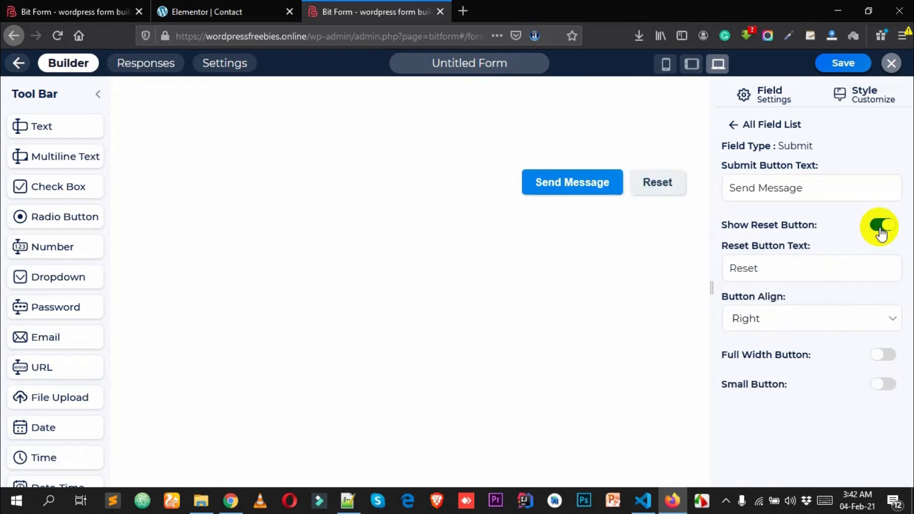
left_click(882, 230)
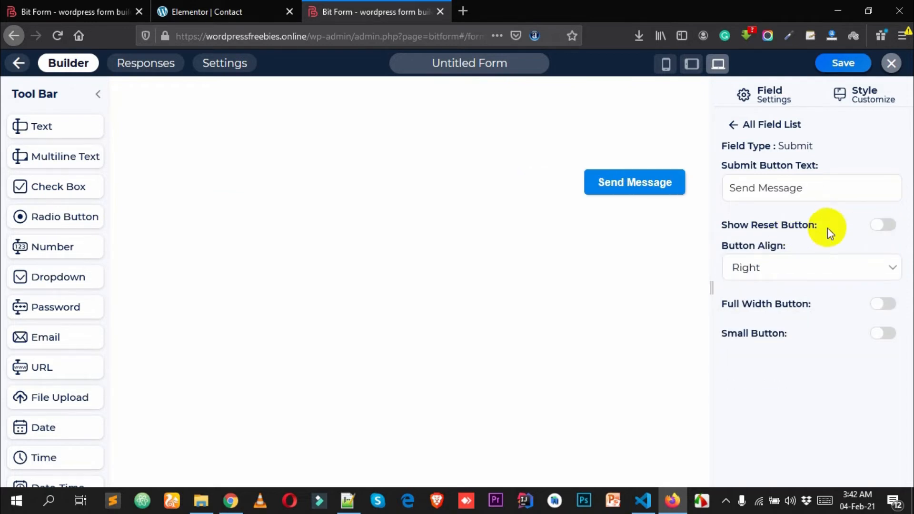
left_click(887, 226)
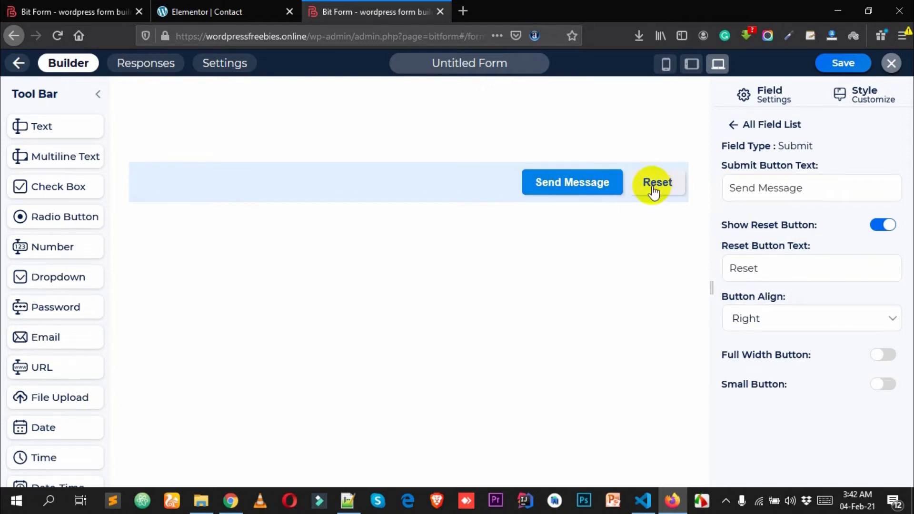
left_click_drag(788, 265, 698, 262)
left_click(792, 263)
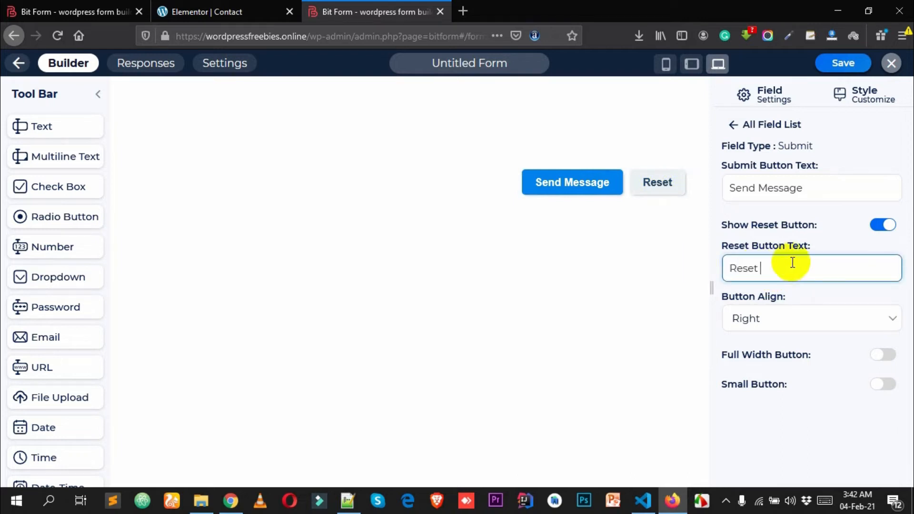
type("Form")
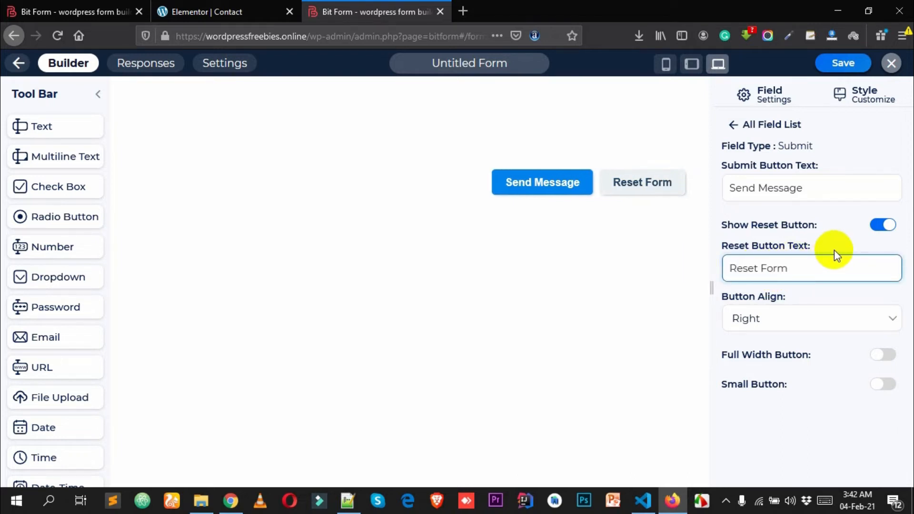
type(" Fields")
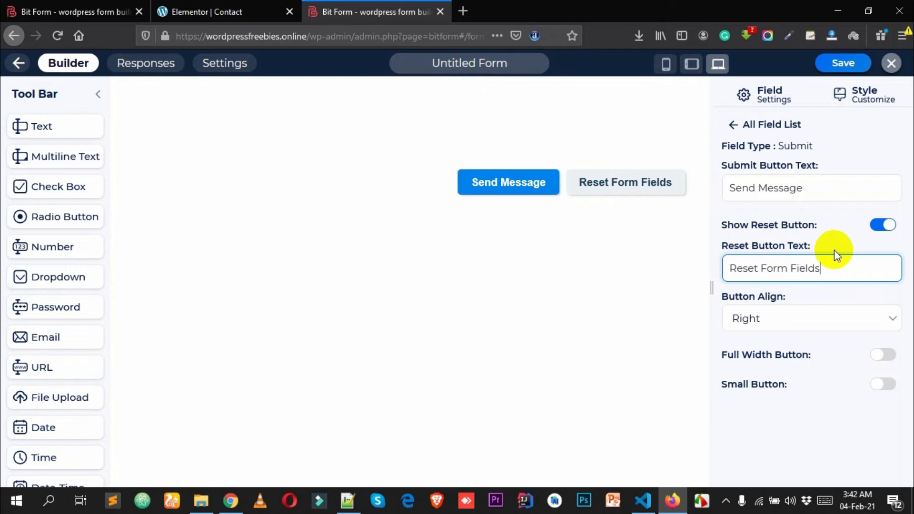
- Try the Full Width and Small Button options, leaving both turned off
scroll(776, 304, "down", 2)
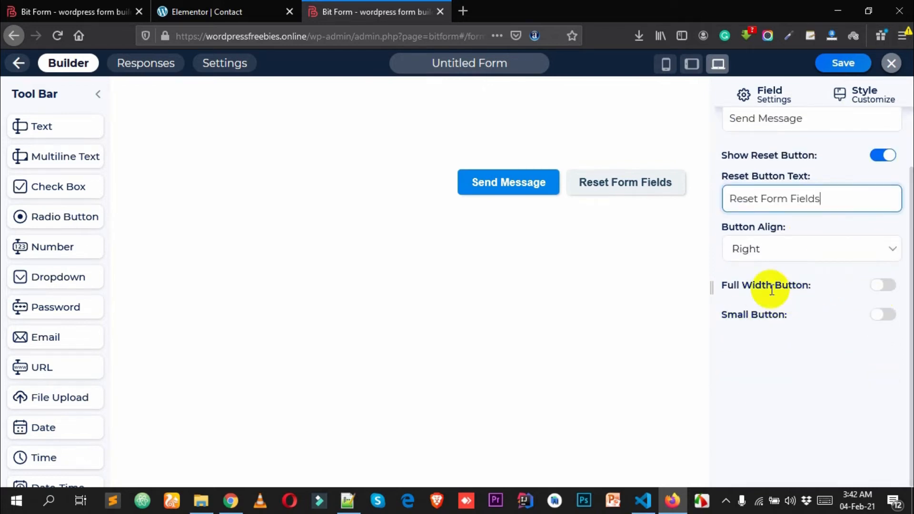
left_click(882, 286)
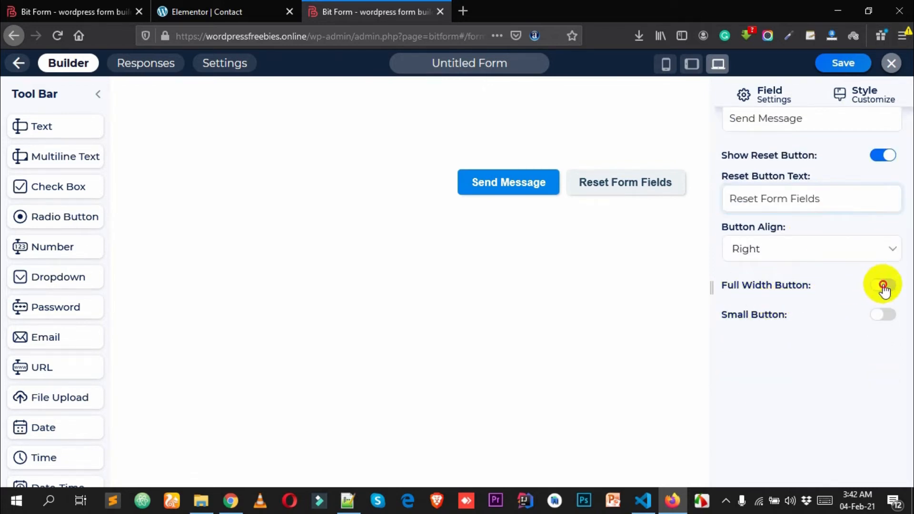
left_click(882, 286)
left_click(883, 286)
left_click(884, 285)
left_click(884, 285)
left_click(883, 285)
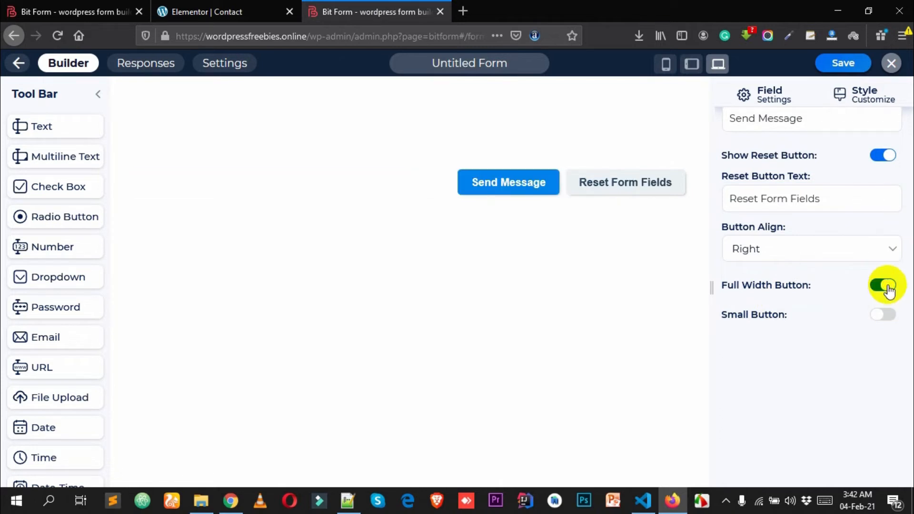
left_click(883, 322)
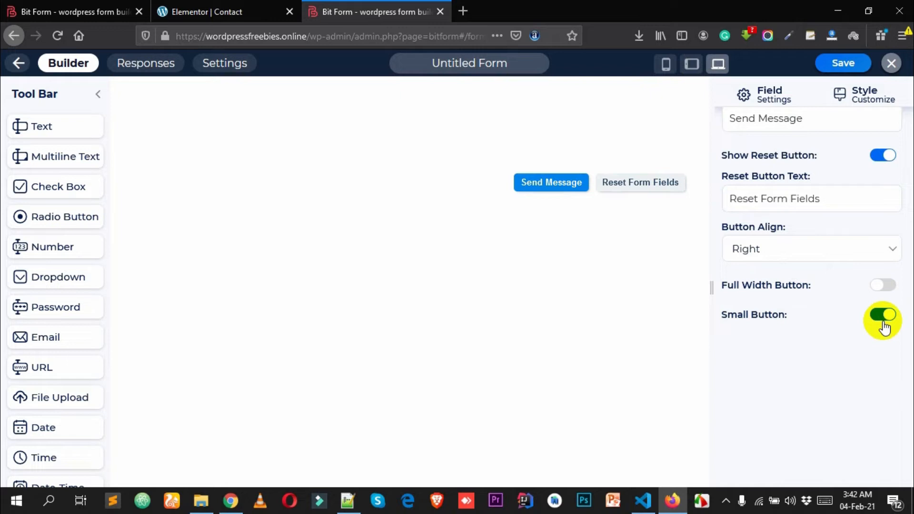
left_click(884, 324)
left_click(883, 286)
left_click(884, 286)
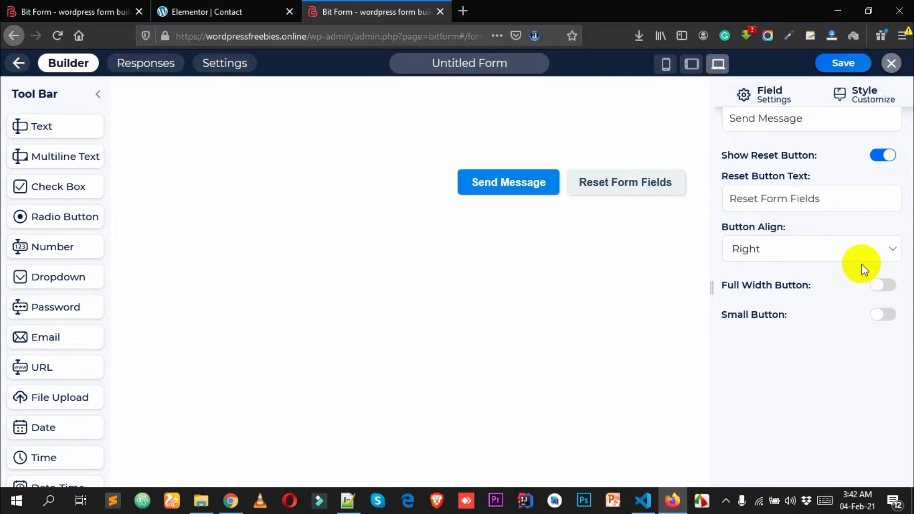
scroll(862, 265, "up", 3)
- In the Style tab's Background Customize settings, try a black colour fill, then set Background Color to none
left_click(865, 96)
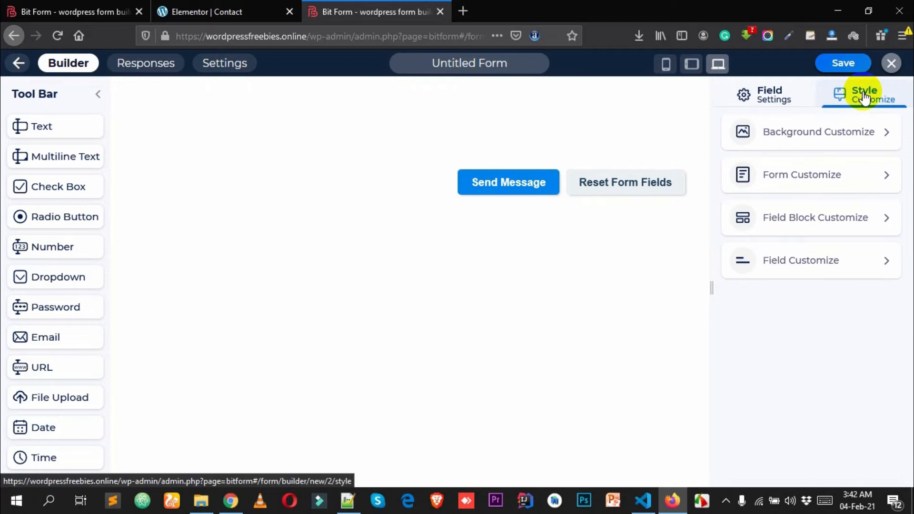
left_click(813, 139)
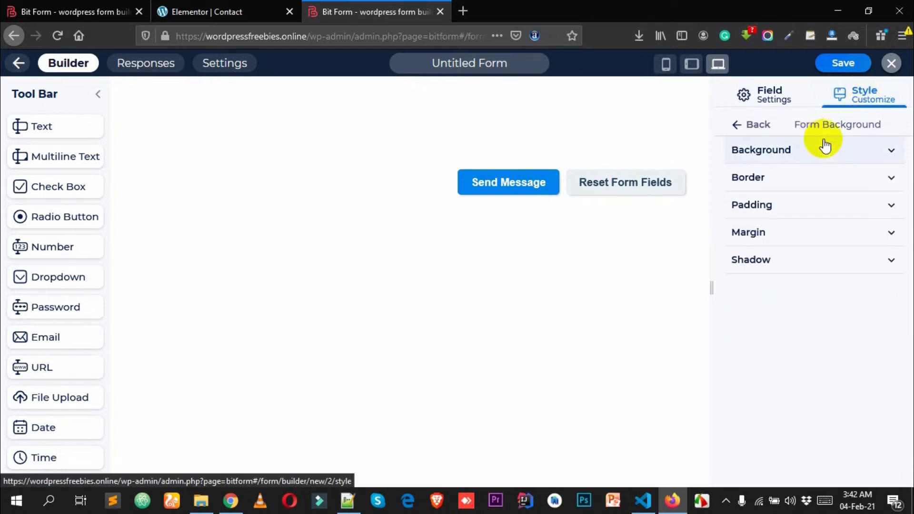
left_click(782, 155)
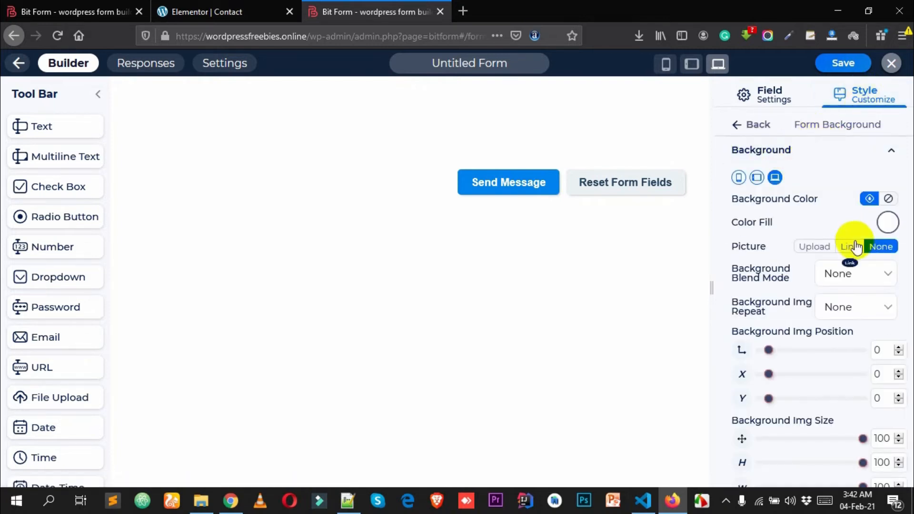
left_click(889, 224)
left_click_drag(779, 320, 720, 380)
scroll(765, 285, "down", 3)
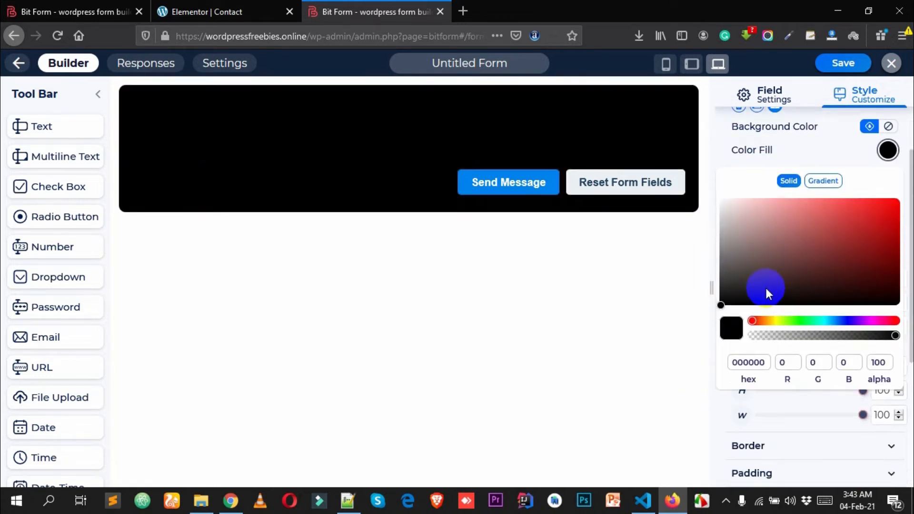
scroll(843, 248, "up", 3)
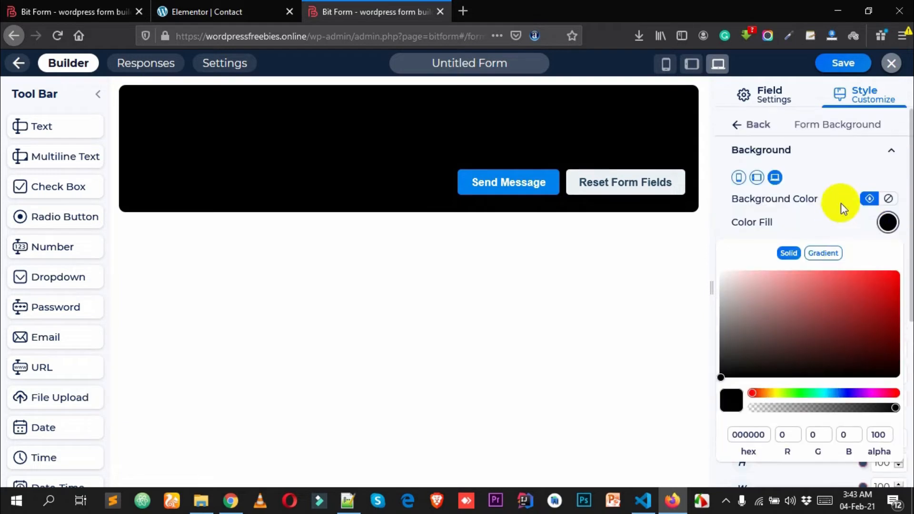
left_click(887, 225)
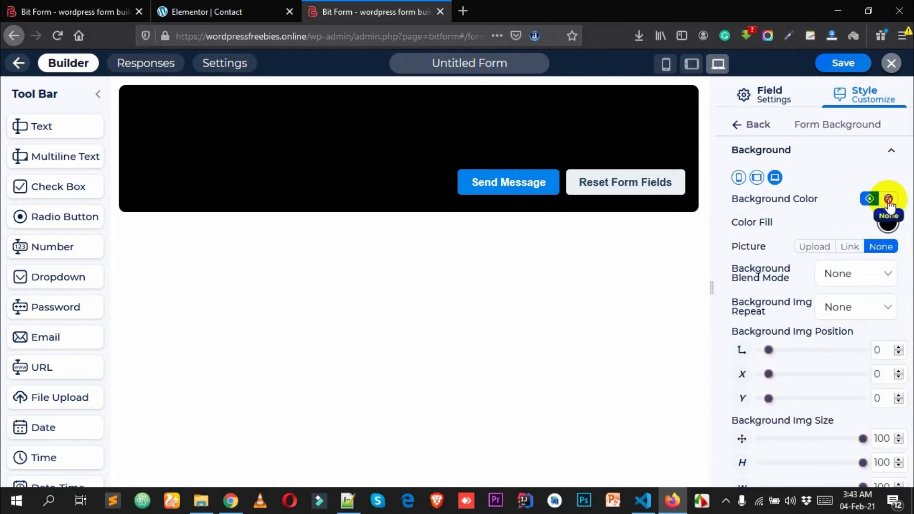
left_click(889, 200)
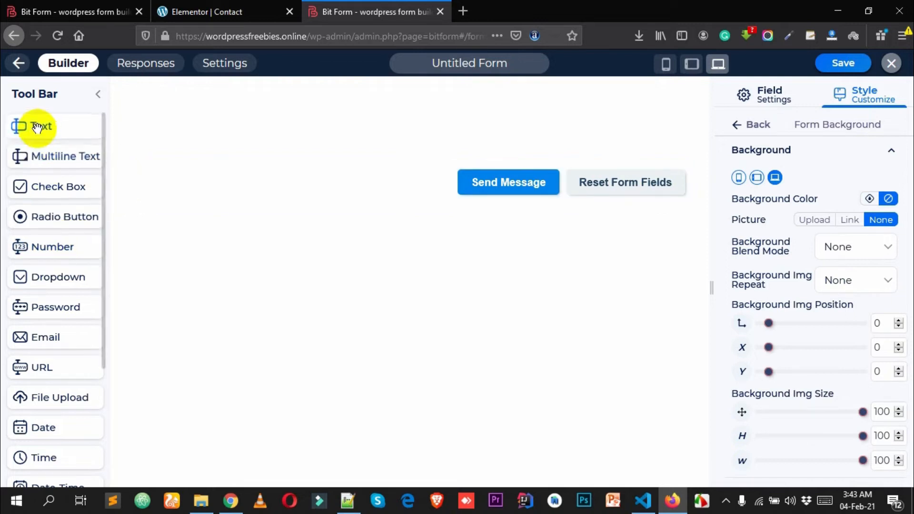
- Add a Text Field above the Send Message button and select it
left_click_drag(38, 127, 212, 118)
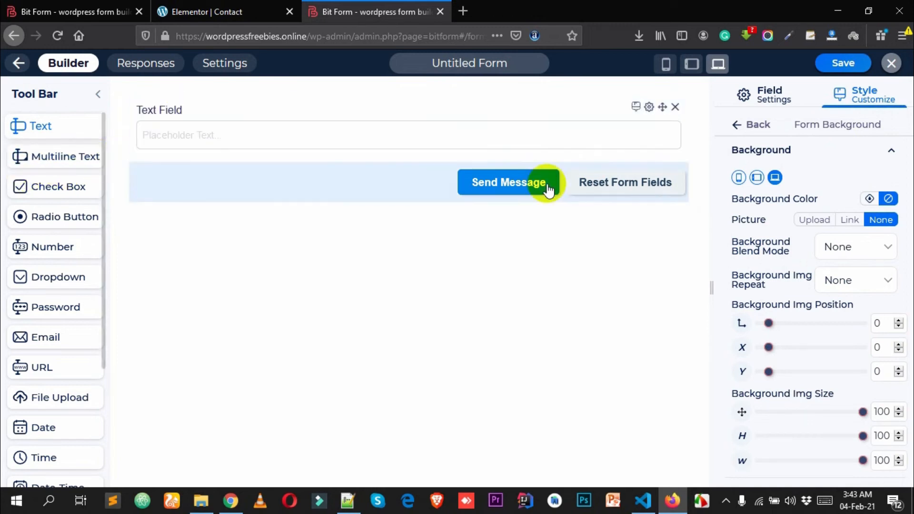
left_click(592, 123)
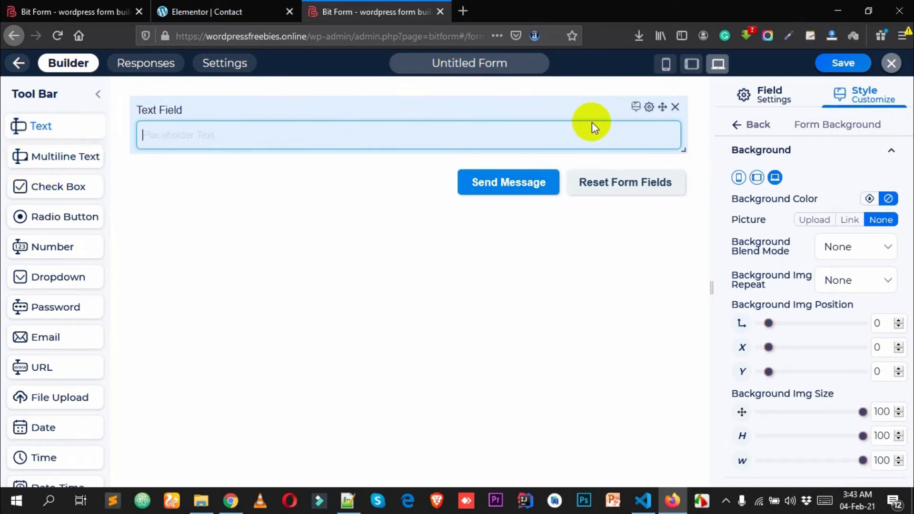
left_click(605, 115)
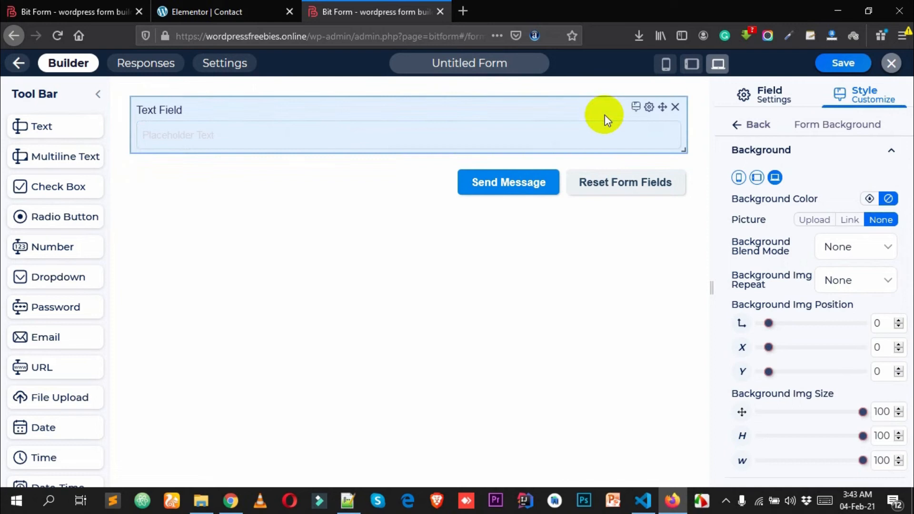
- Change the text field's label from 'Text Field' to 'Full Name'
left_click(651, 108)
left_click(833, 238)
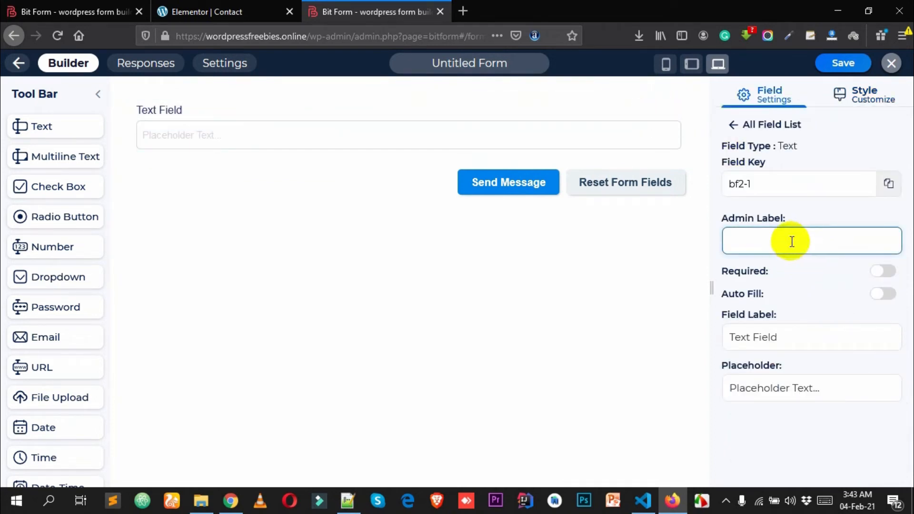
left_click_drag(805, 339, 676, 329)
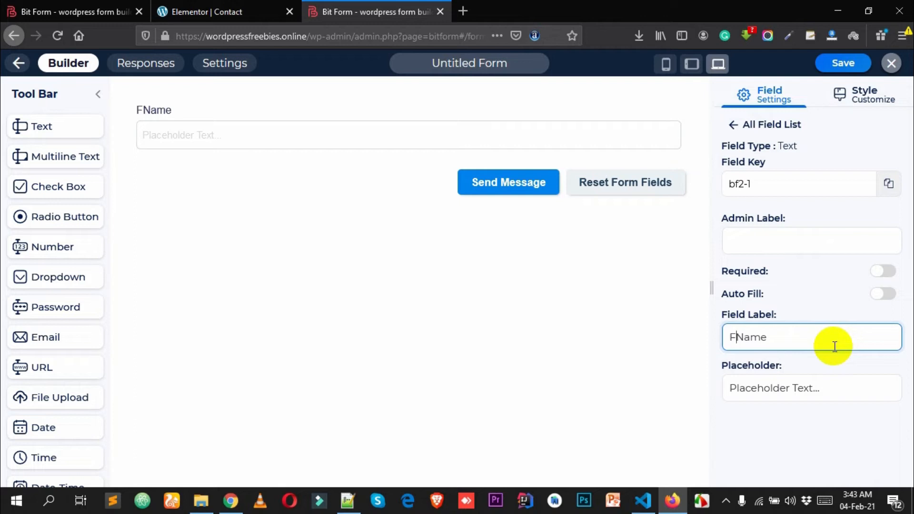
type("ll")
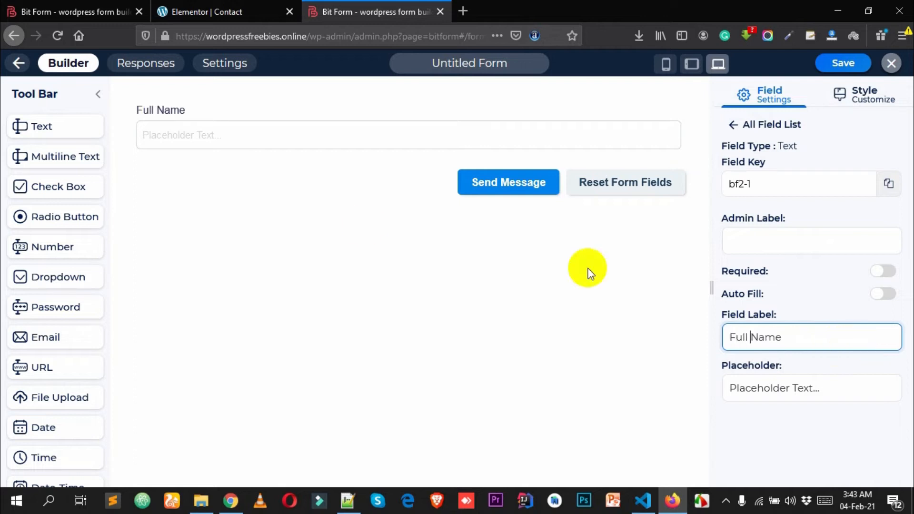
- Set the placeholder to 'Please Enter Your Full Name' and make the field required
left_click(759, 390)
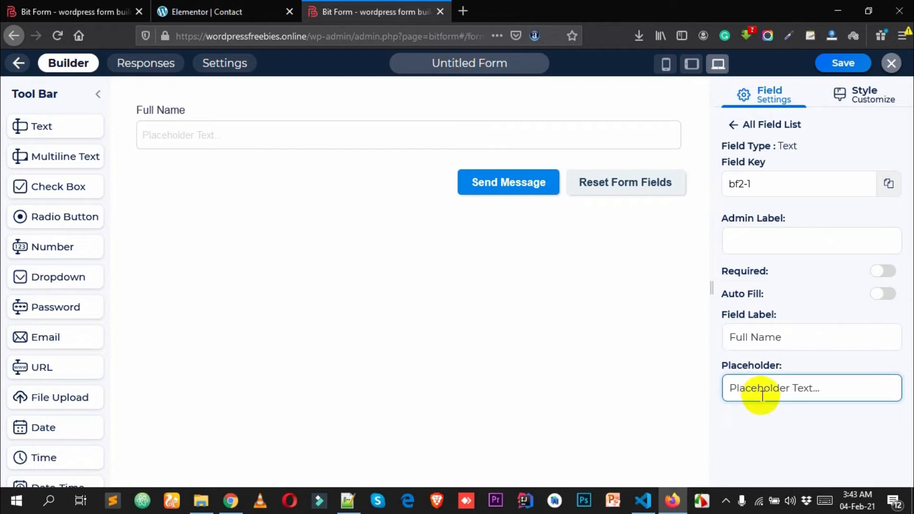
key("ctrl+a")
type("P")
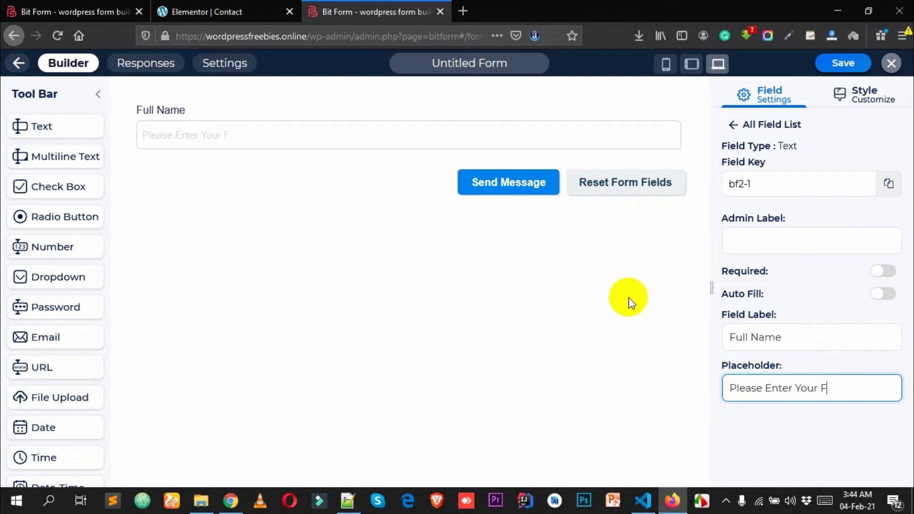
key("Print")
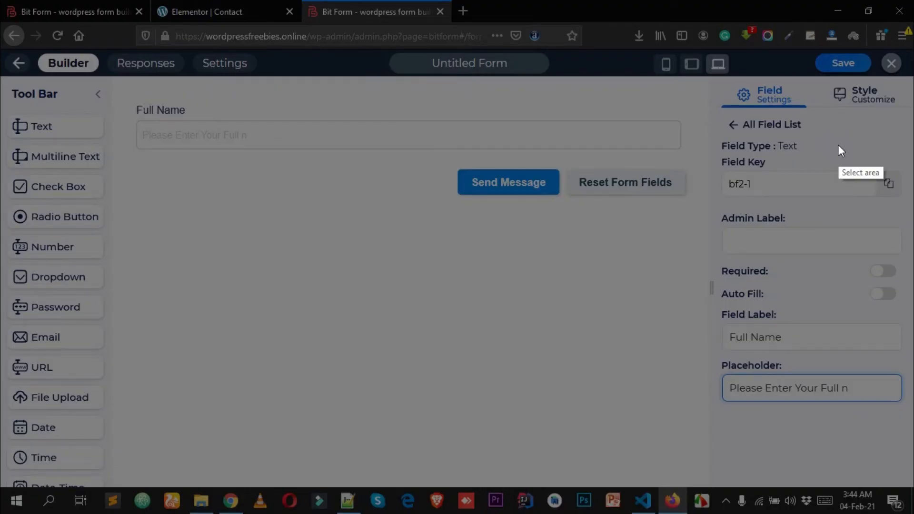
key("Escape")
left_click(244, 142)
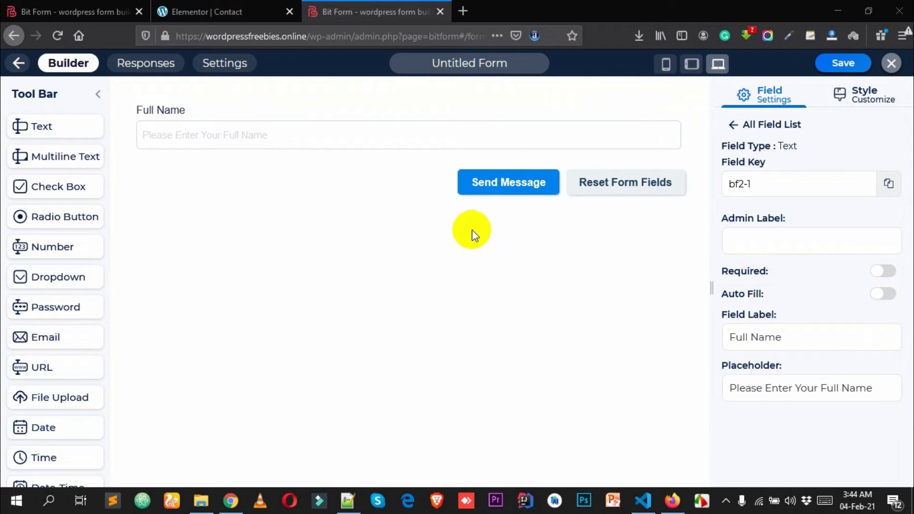
left_click(882, 272)
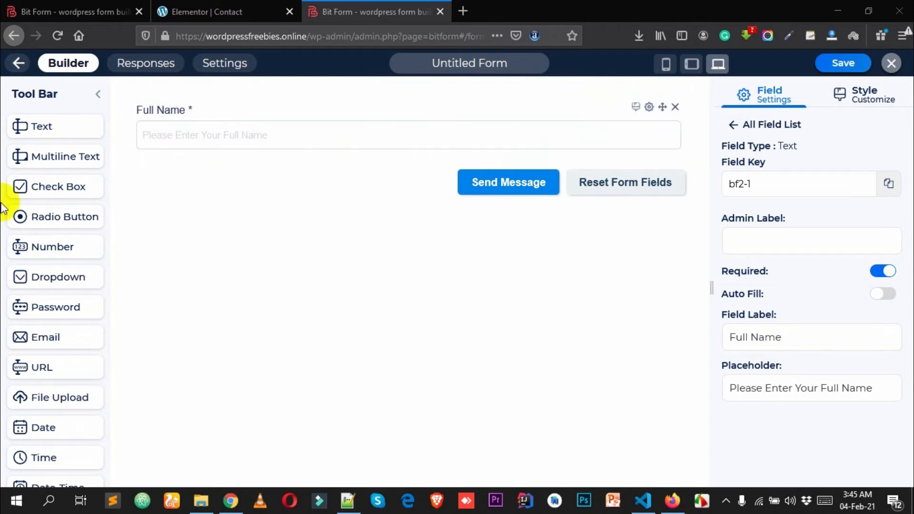
- Add an Email Field and a URL Field below Full Name
scroll(29, 329, "down", 2)
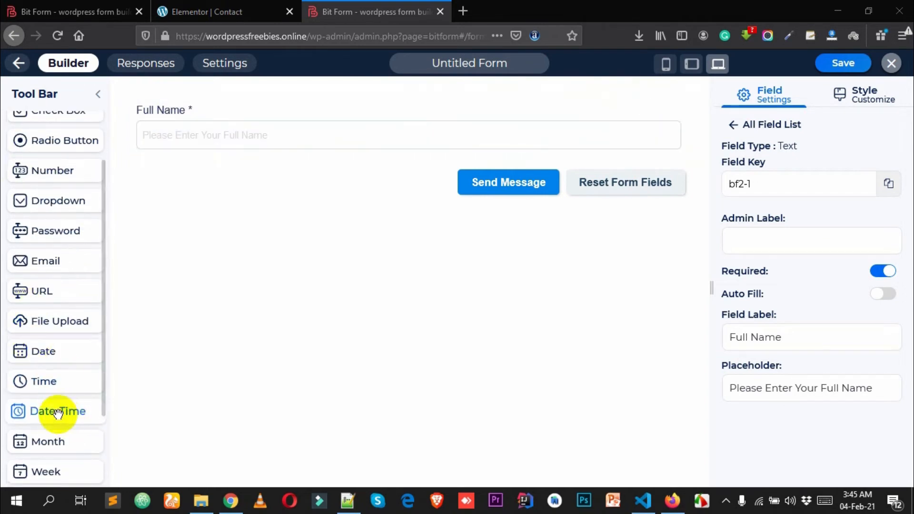
scroll(55, 304, "down", 2)
left_click_drag(46, 186, 261, 149)
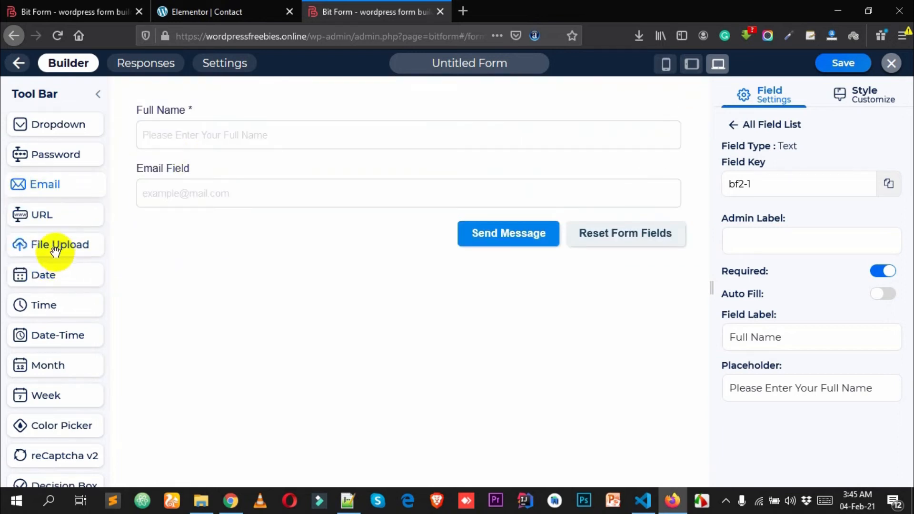
left_click_drag(49, 219, 291, 196)
- Try a reCAPTCHA v2 block, remove it again, and add a File Upload field
scroll(56, 347, "down", 3)
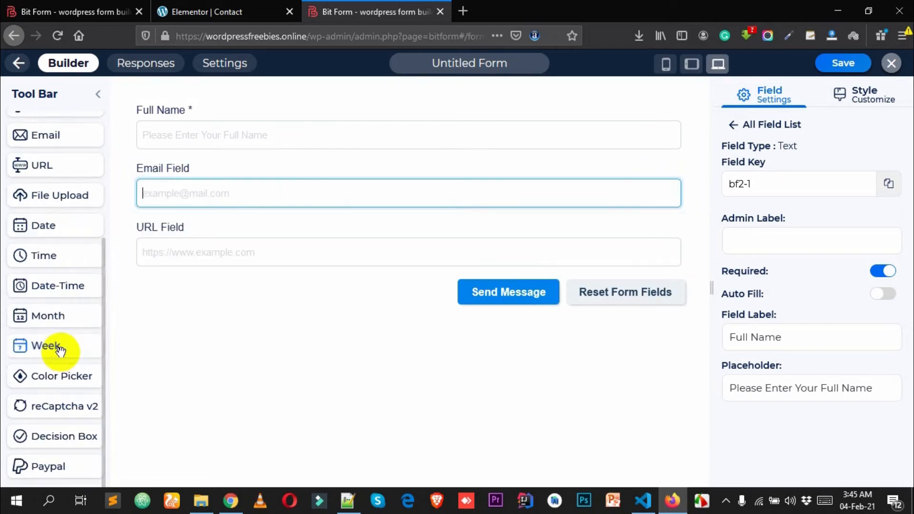
left_click_drag(45, 378, 199, 281)
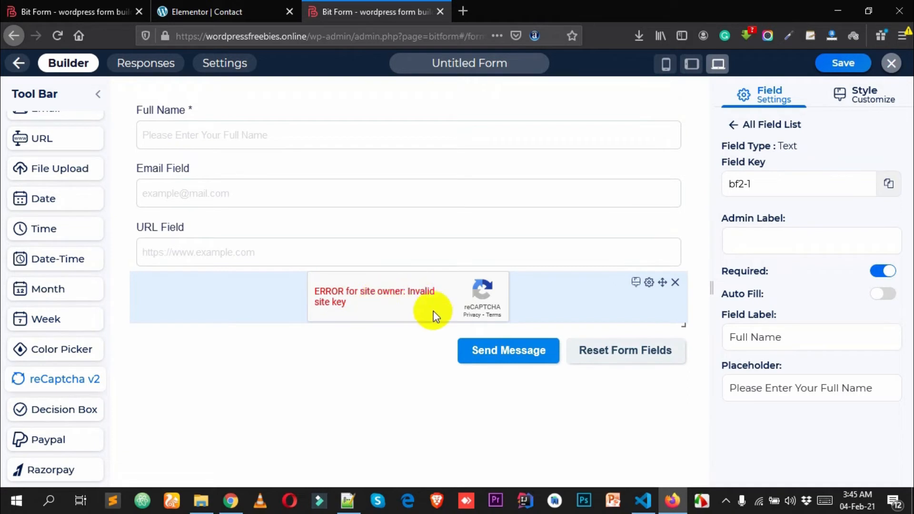
left_click(607, 298)
left_click(779, 193)
left_click(776, 192)
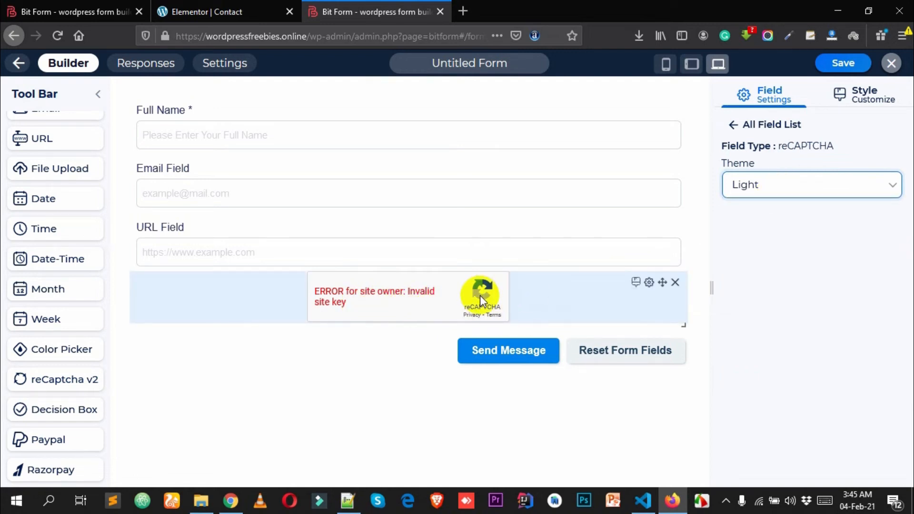
left_click(677, 283)
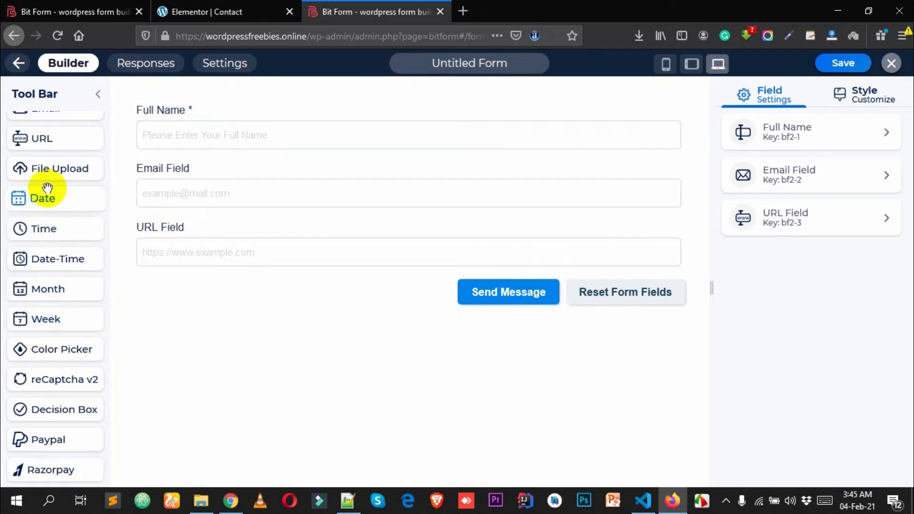
scroll(72, 200, "up", 2)
left_click_drag(60, 242, 215, 272)
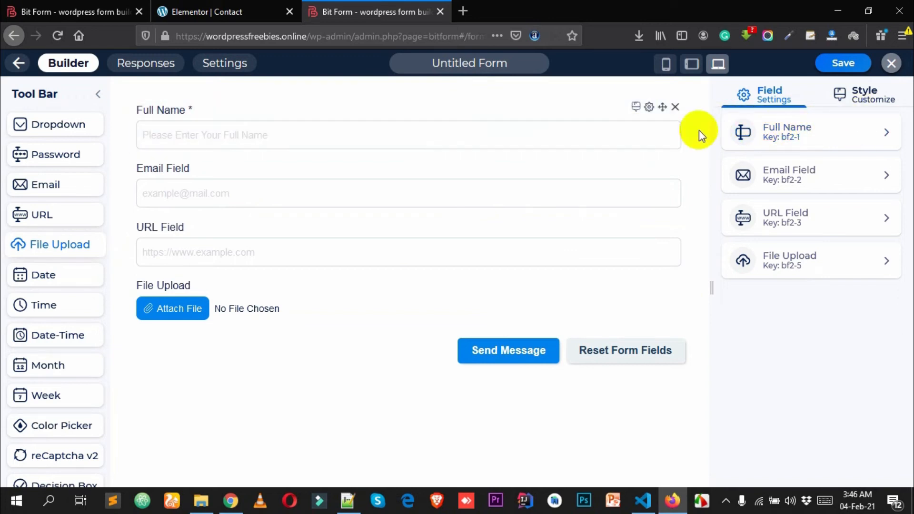
- Make the Email Field required with placeholder 'Please enter your email Address'
left_click(802, 136)
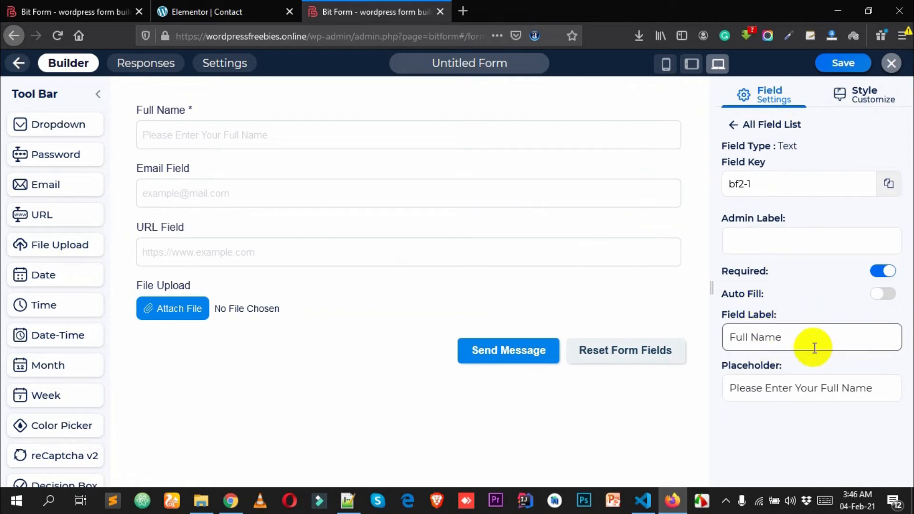
scroll(813, 347, "down", 2)
scroll(799, 320, "up", 2)
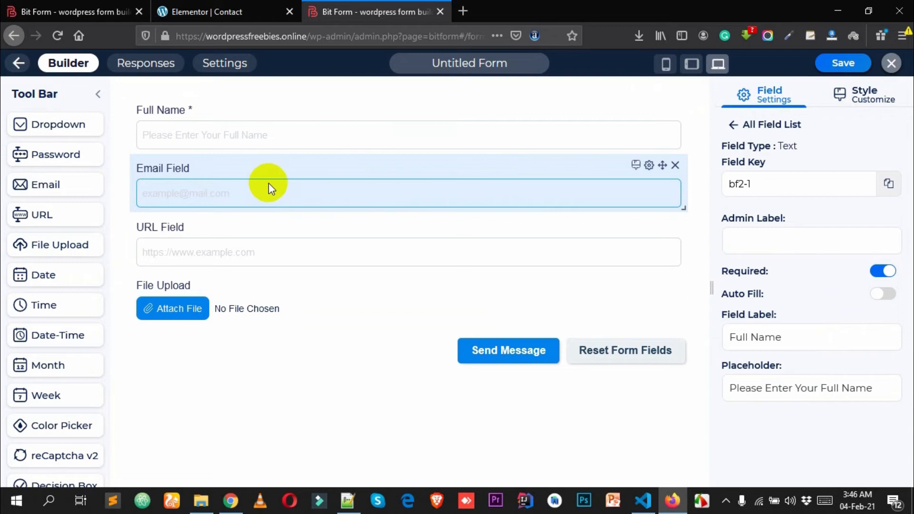
left_click(335, 177)
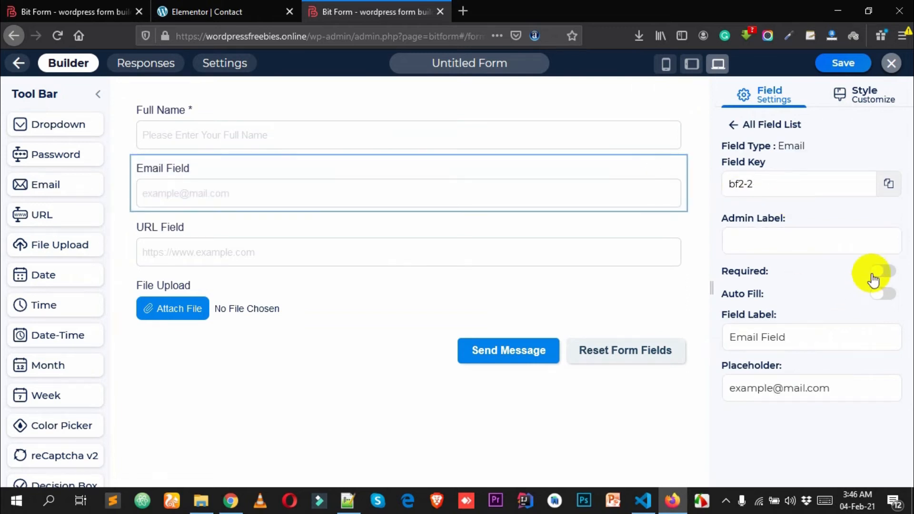
triple_click(827, 341)
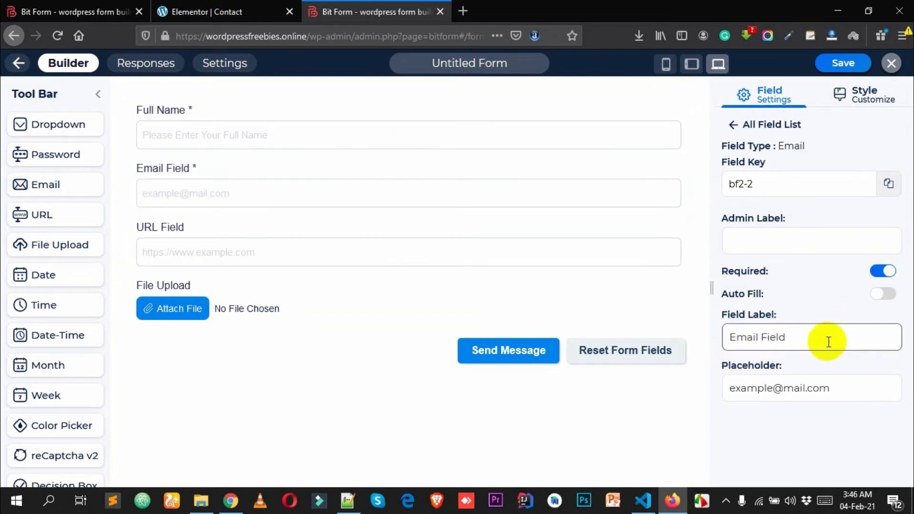
left_click_drag(831, 388, 648, 396)
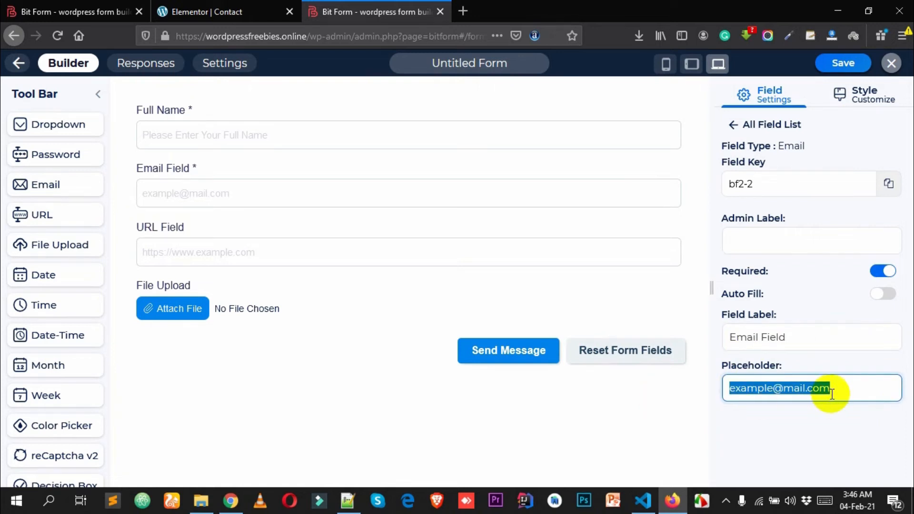
type("Please enter your email Address")
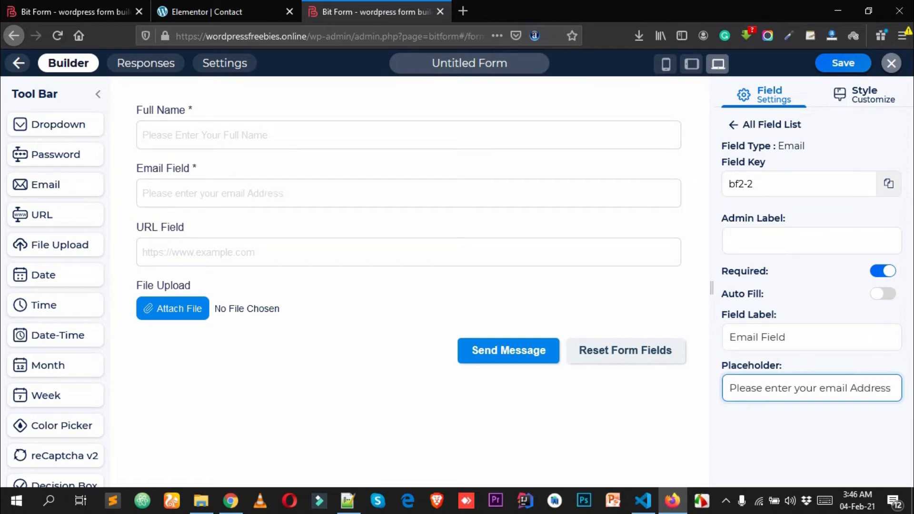
left_click(836, 450)
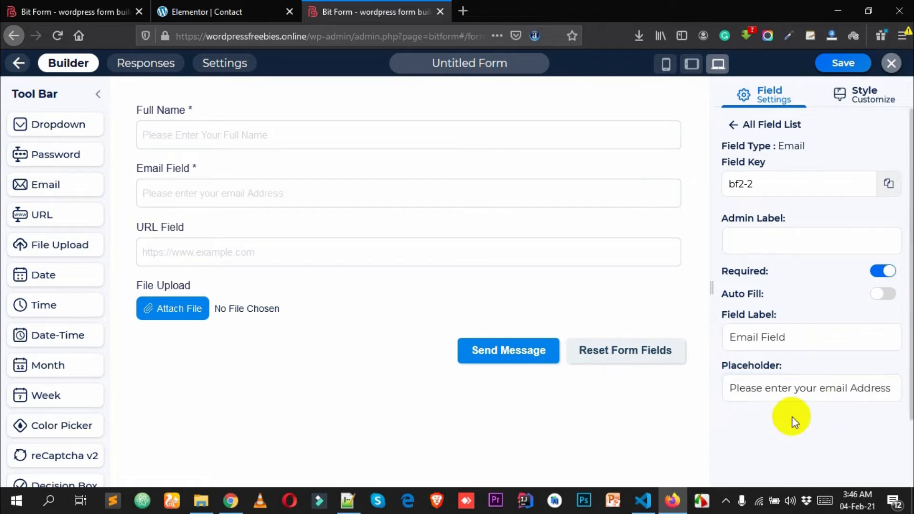
- Select the URL Field and switch on Required
left_click(251, 232)
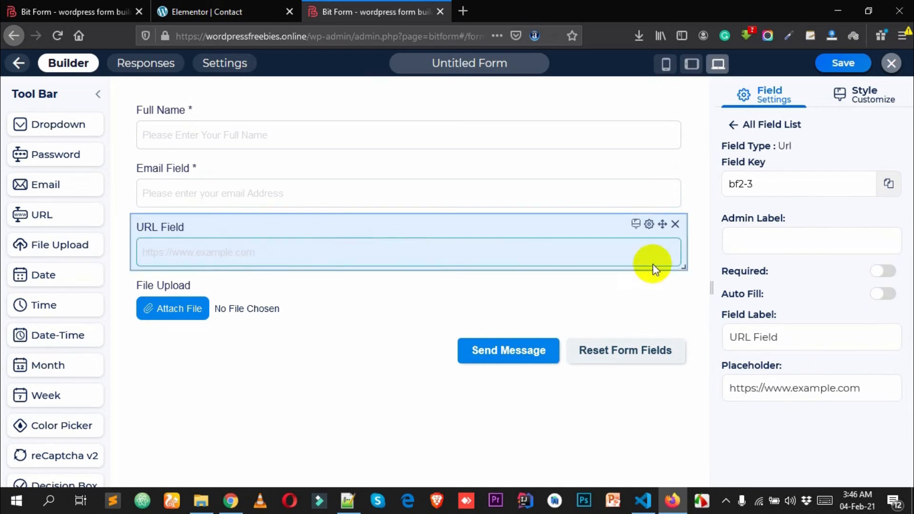
left_click(847, 234)
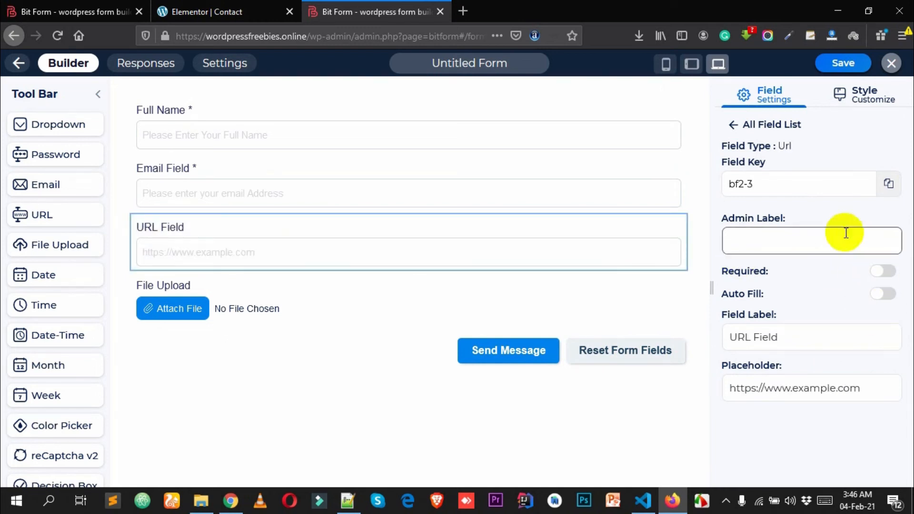
left_click(887, 273)
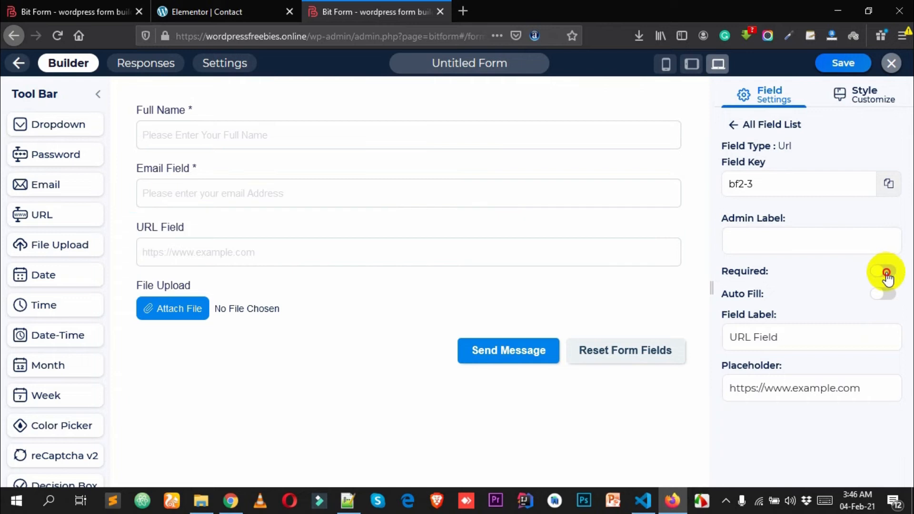
- Relabel it 'Website Url' with placeholder 'Please enter your own website address here'
left_click(885, 273)
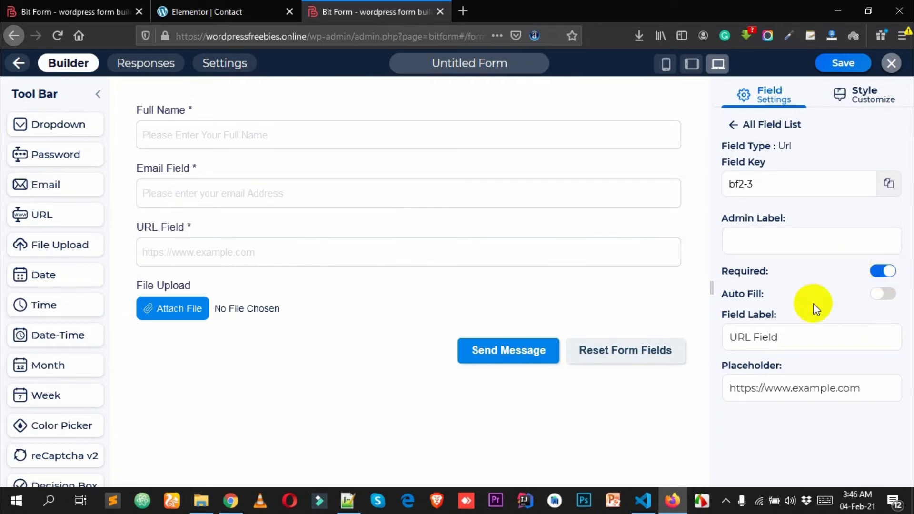
triple_click(820, 337)
type("Website ")
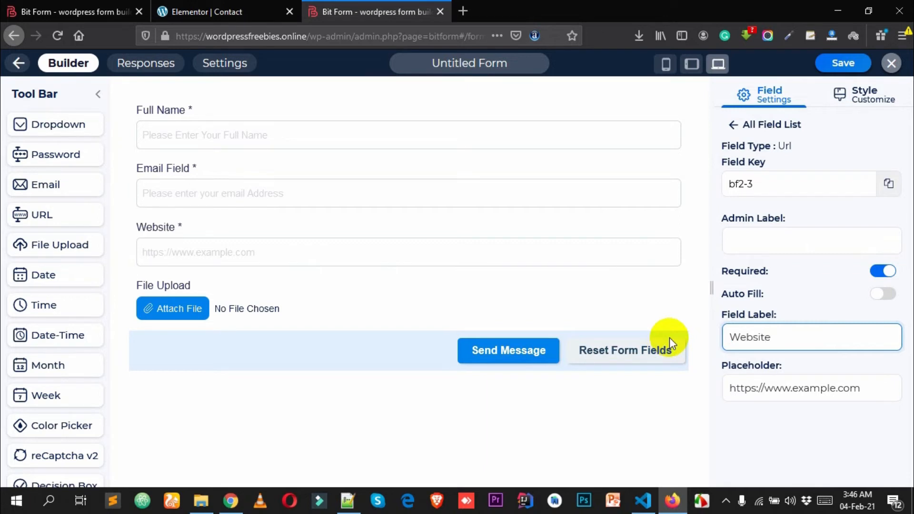
type("A")
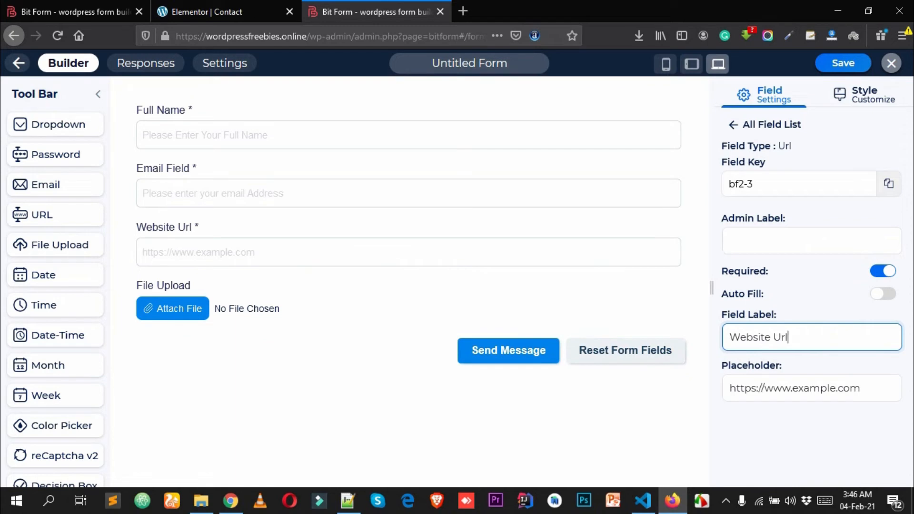
key("Tab")
type("Please  ent")
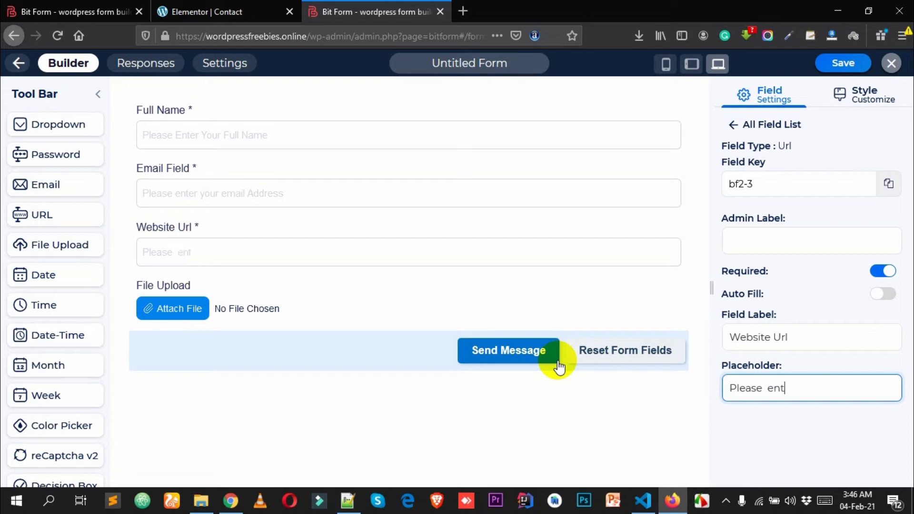
type("er your own website ad")
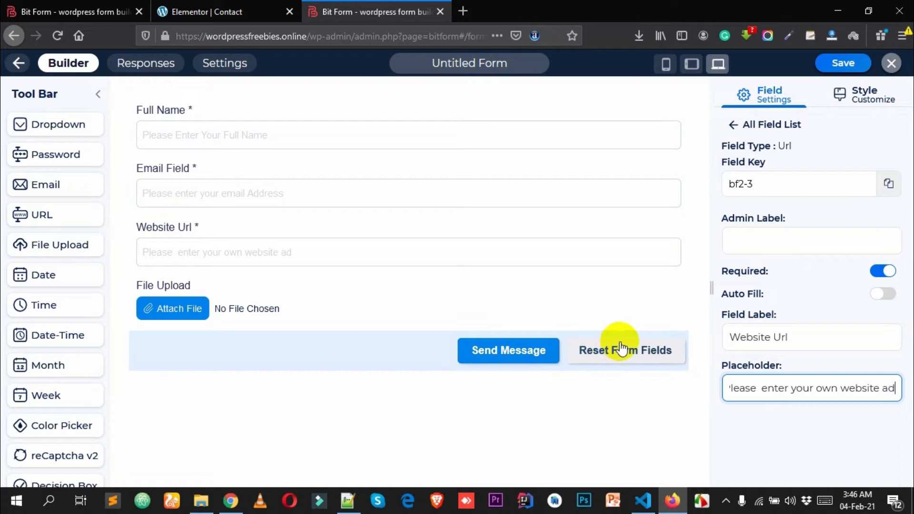
type("dress ")
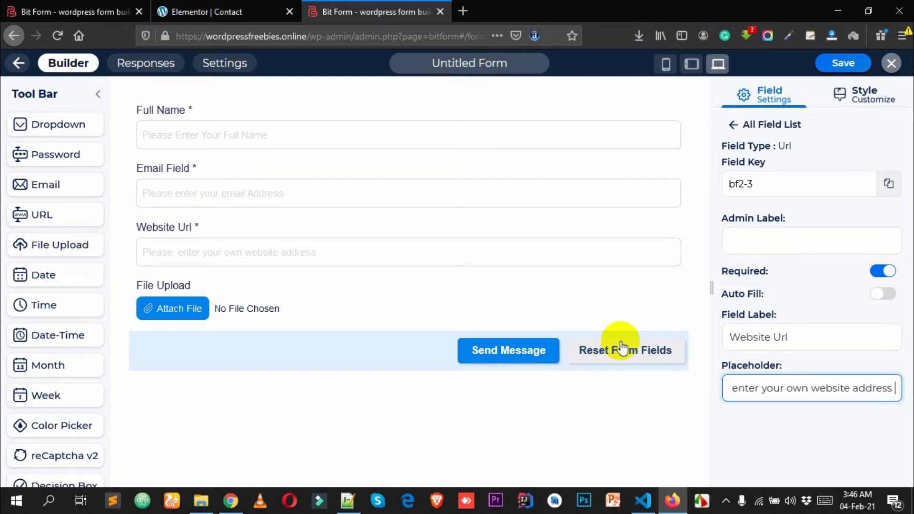
type("here")
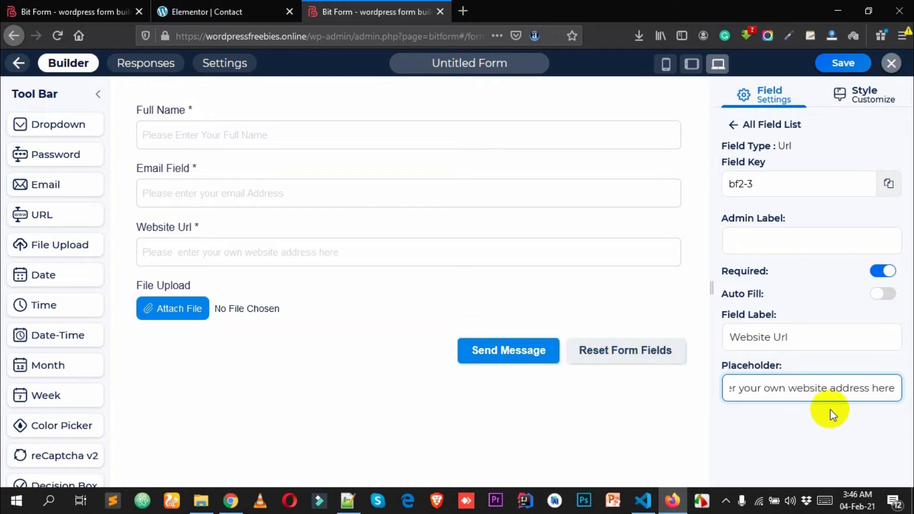
left_click_drag(853, 387, 684, 394)
left_click(857, 388)
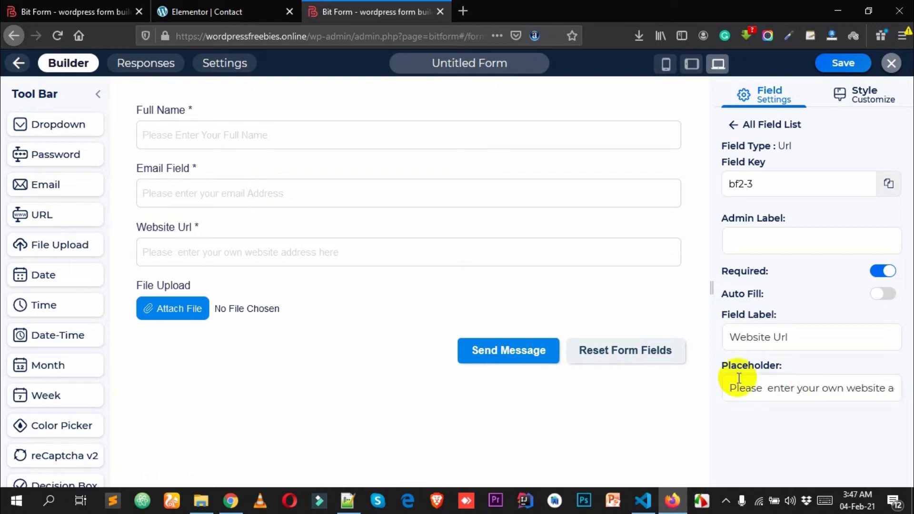
left_click(282, 241)
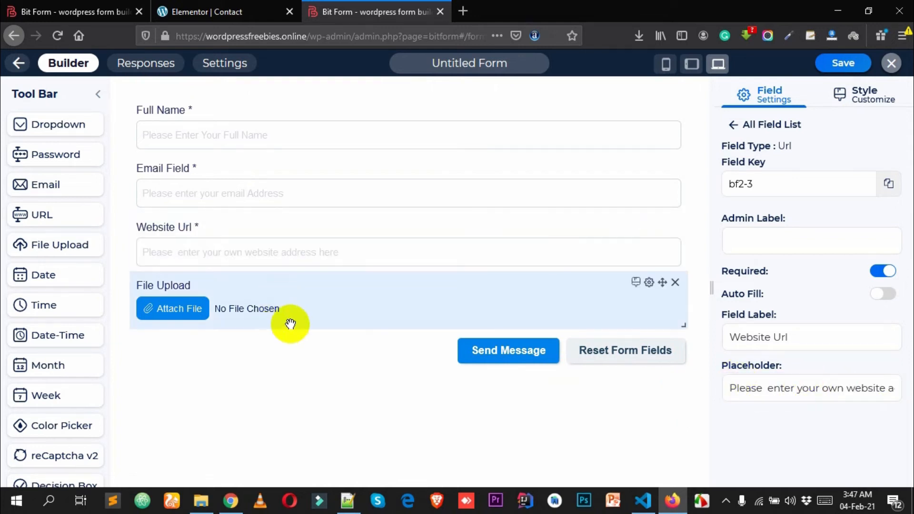
- Relabel the file upload field 'Upload Image' with button text 'Attach Image'
left_click(419, 294)
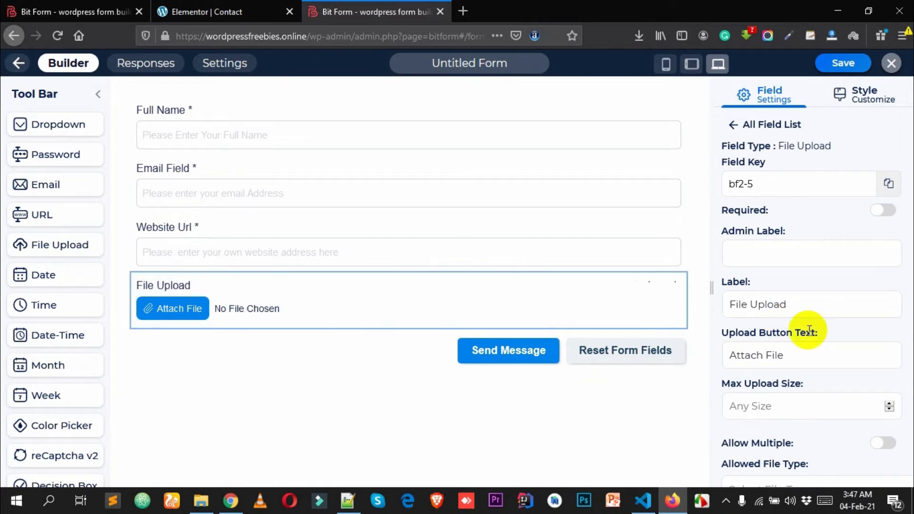
scroll(801, 319, "down", 2)
left_click_drag(820, 283, 722, 285)
left_click(817, 287)
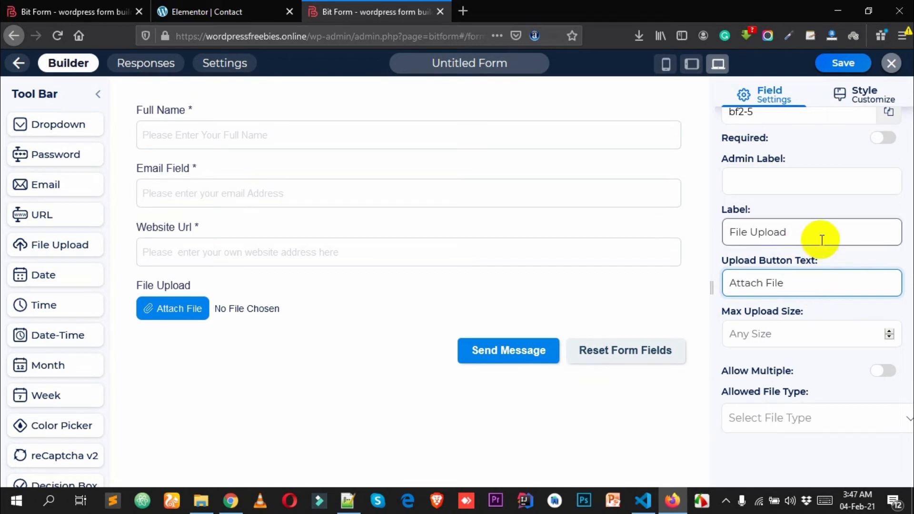
left_click_drag(820, 234, 606, 251)
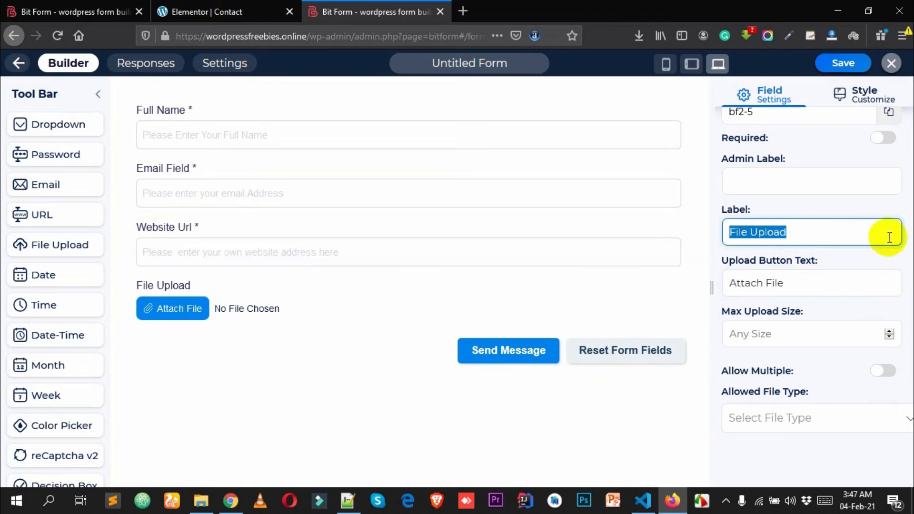
type("Uplo")
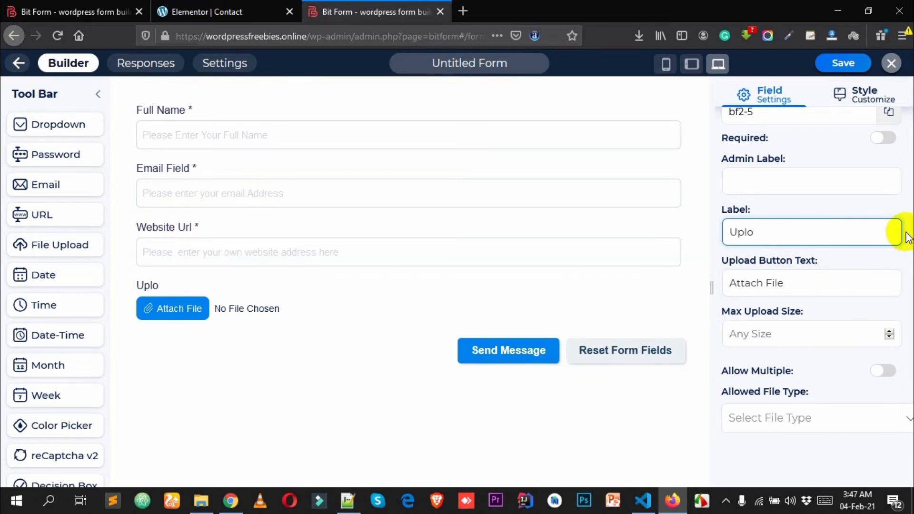
type("ad Image")
left_click_drag(819, 285, 706, 291)
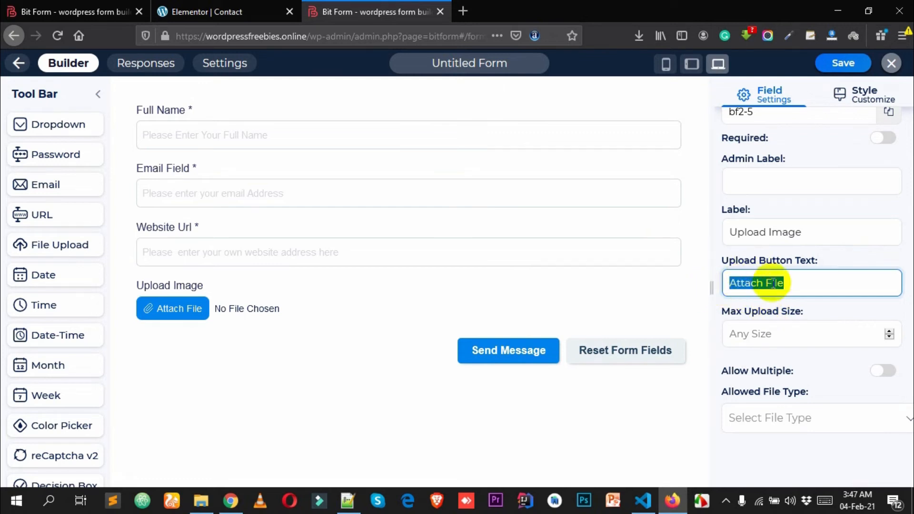
type("Imag")
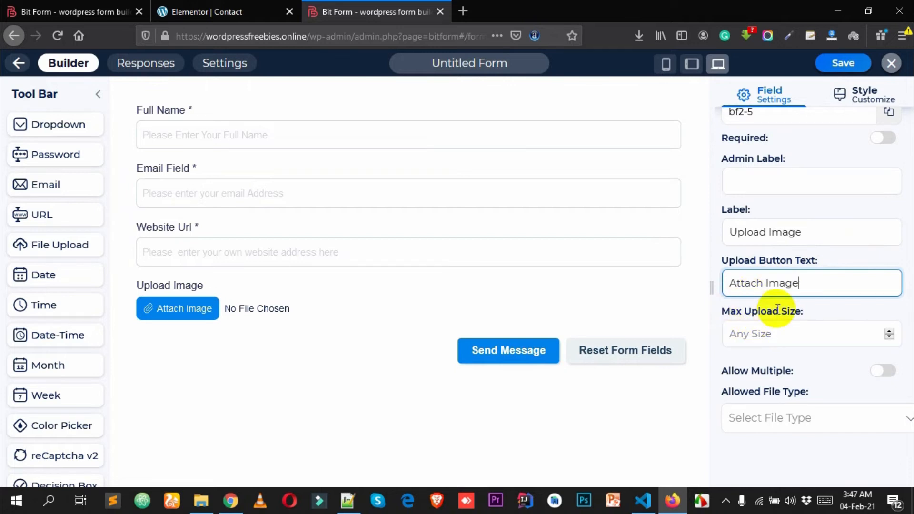
- Set a 2 MB maximum upload size, allow multiple files, and restrict uploads to Images
left_click(772, 333)
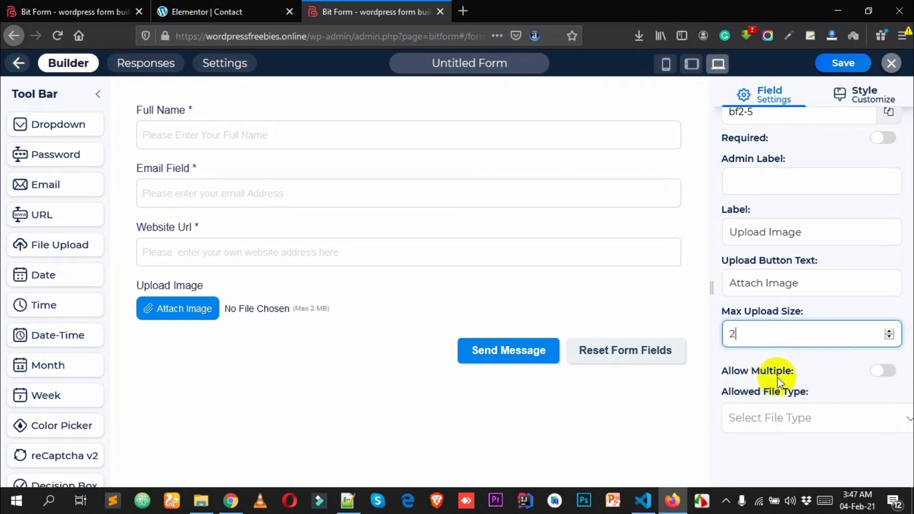
left_click(822, 376)
left_click(888, 371)
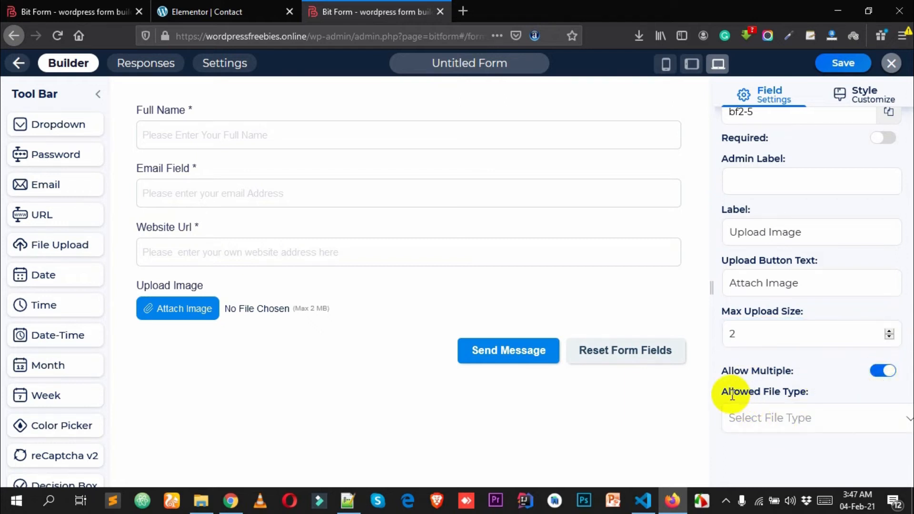
left_click_drag(731, 395, 794, 393)
left_click(787, 423)
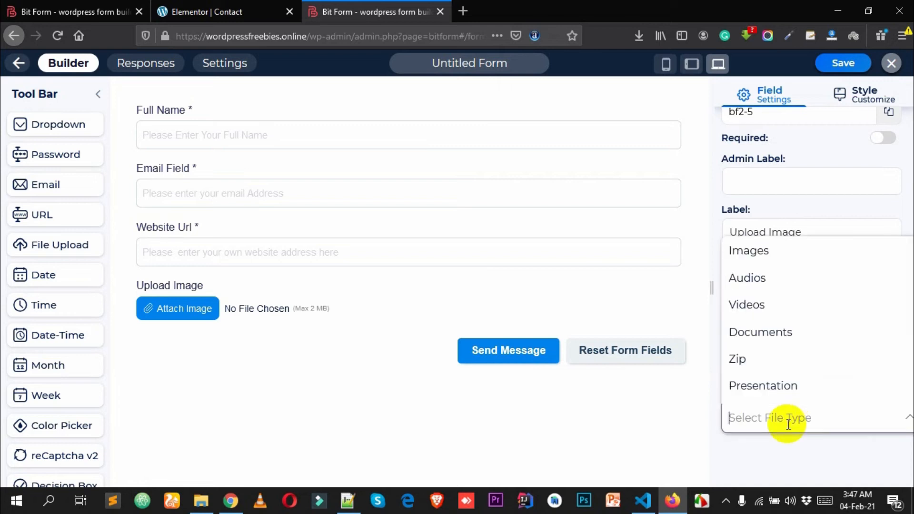
left_click(757, 252)
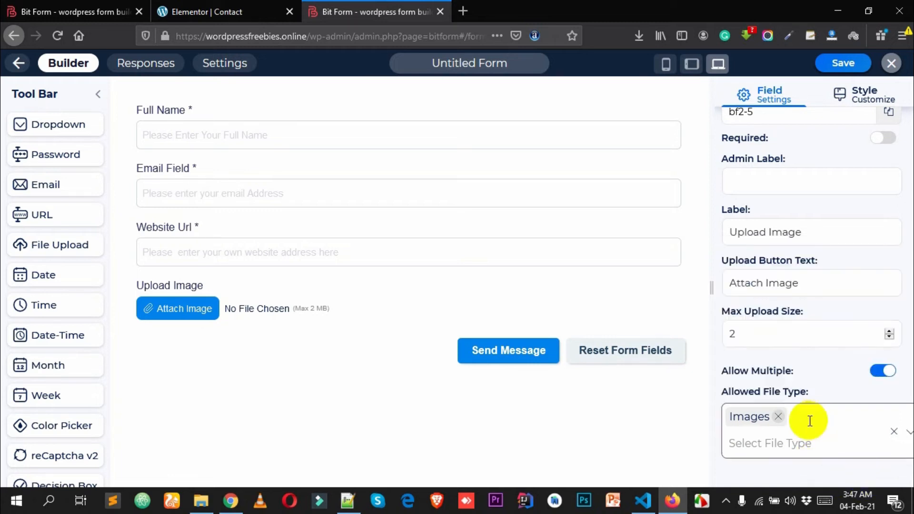
scroll(782, 405, "down", 3)
scroll(772, 296, "up", 2)
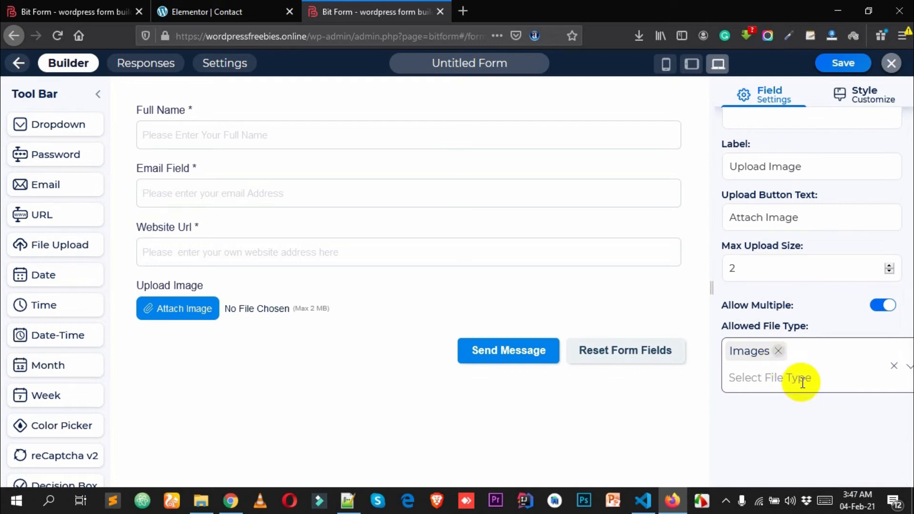
scroll(812, 373, "up", 2)
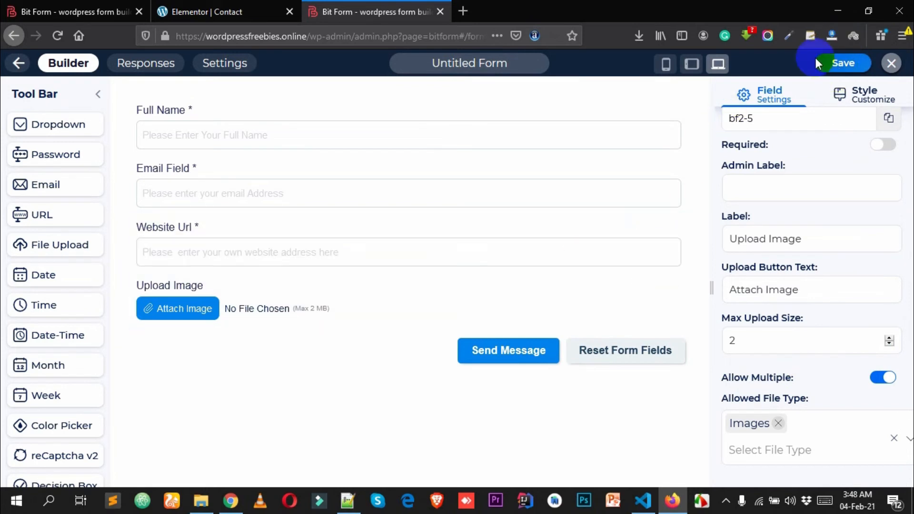
- Save the Untitled Form and go to its Form Settings page
left_click(843, 63)
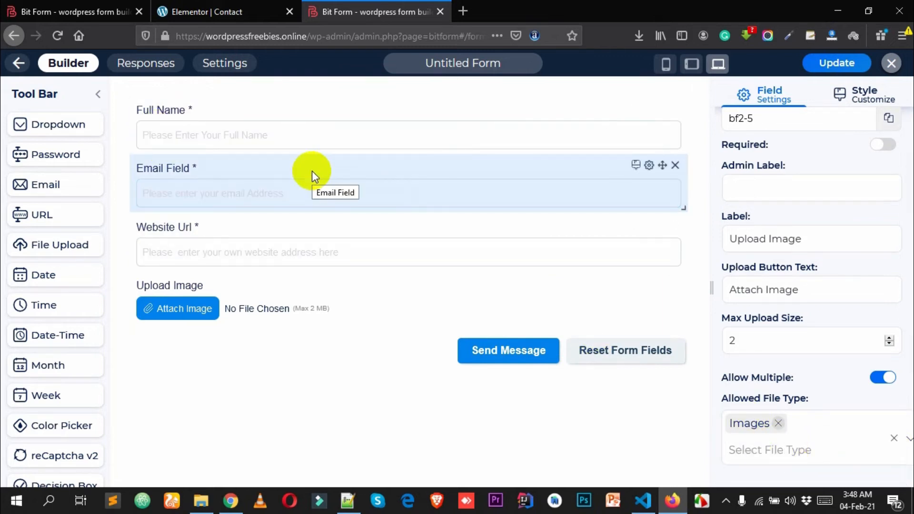
scroll(771, 231, "up", 2)
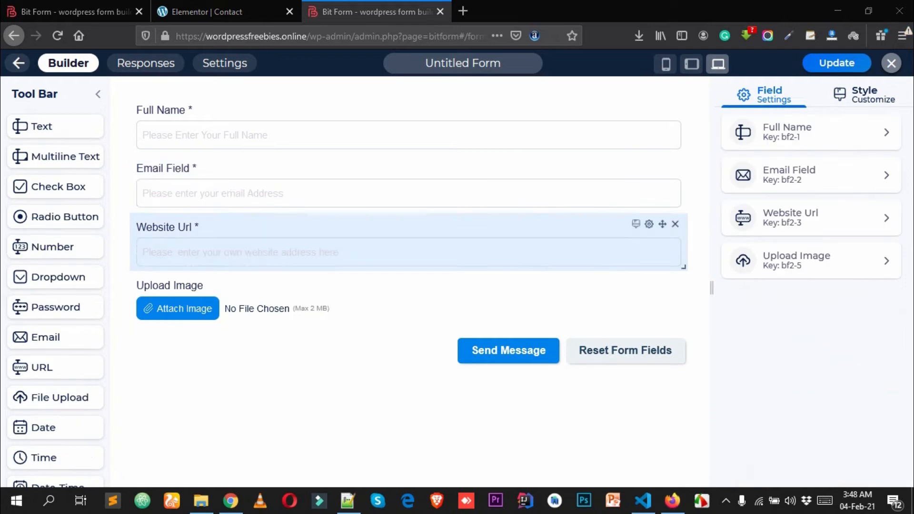
left_click(217, 77)
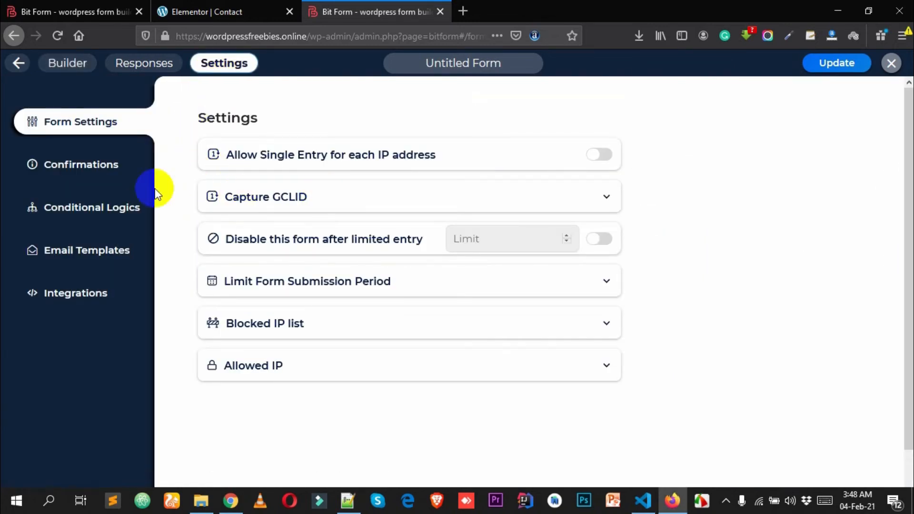
- Replace Untitled Message 1 with 'Email Successfully sent!! We, Will, reply very soon.'
left_click(104, 167)
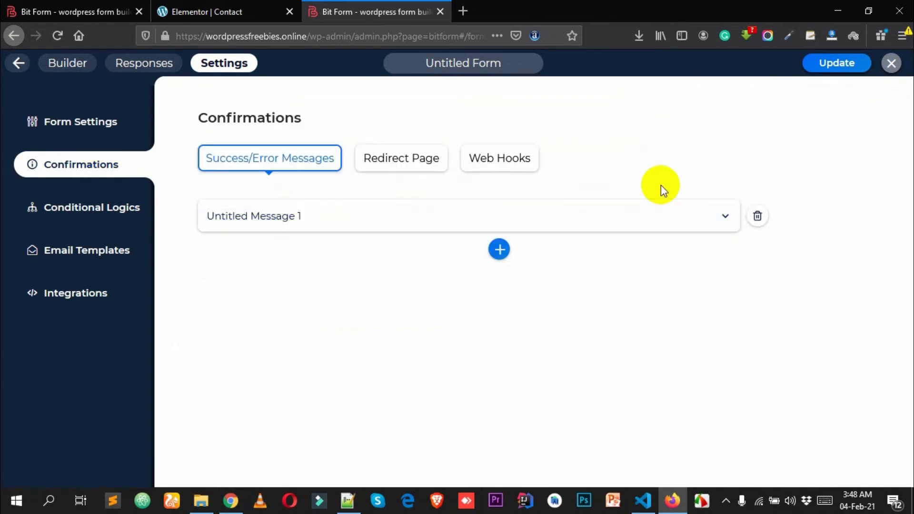
left_click(726, 219)
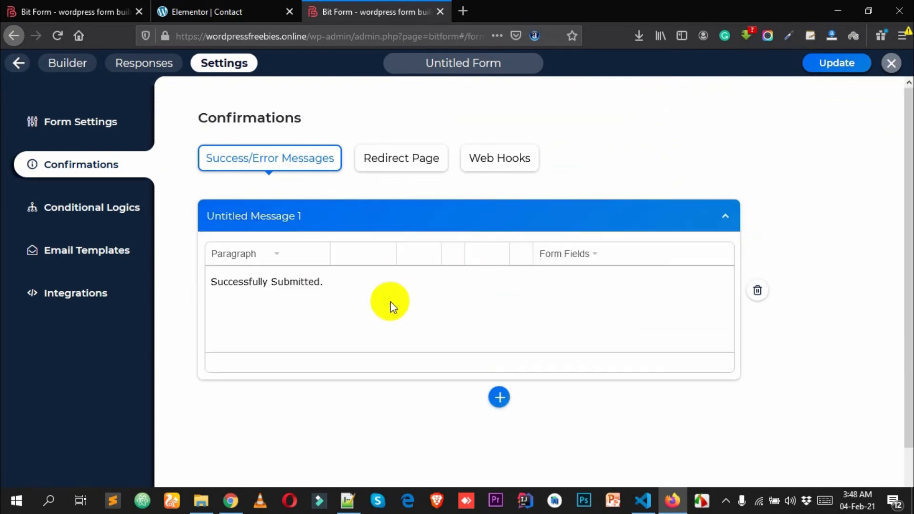
key("ctrl+a")
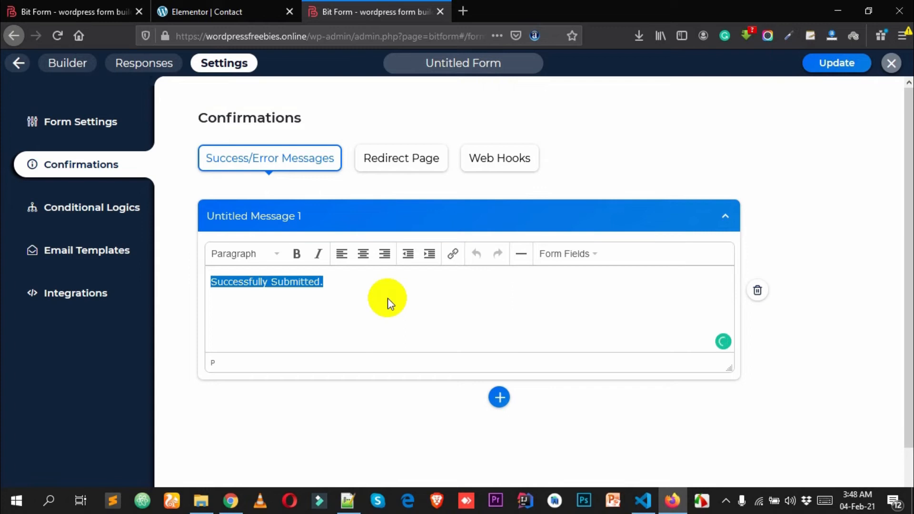
type("Em")
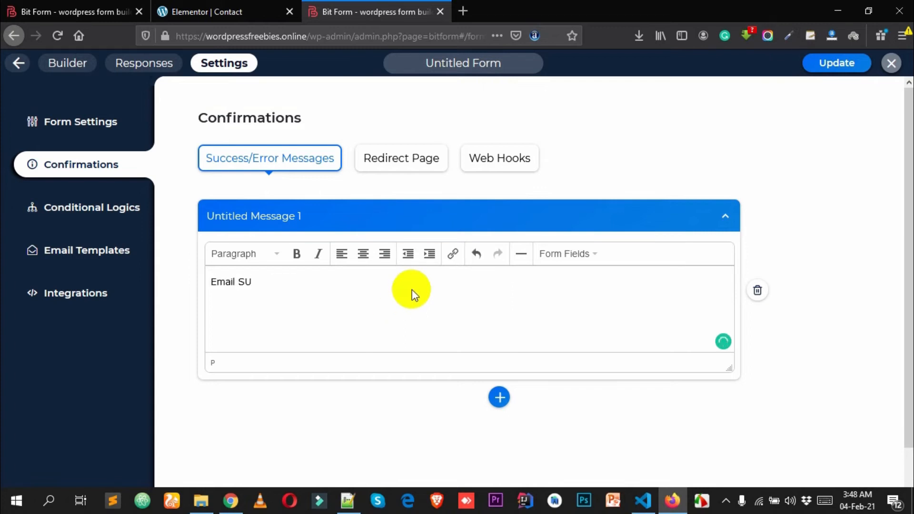
type("ail Success")
type("fuly")
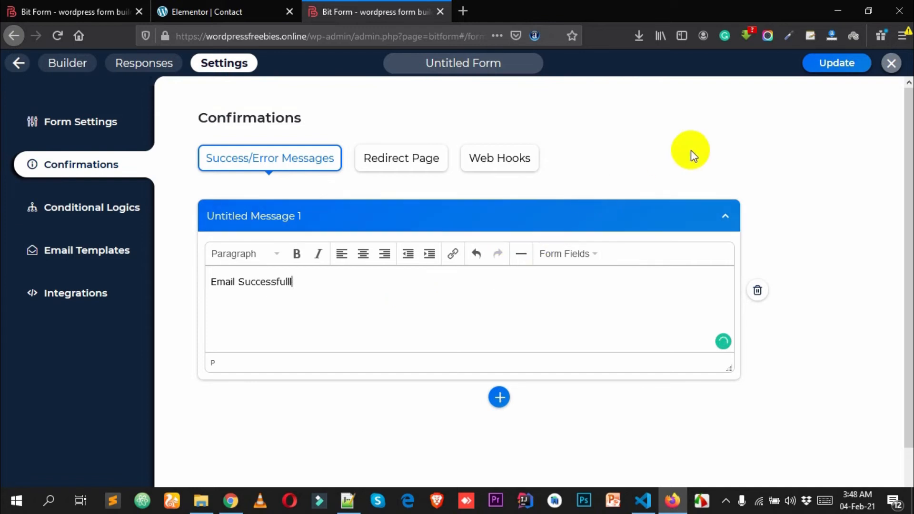
key("BackSpace")
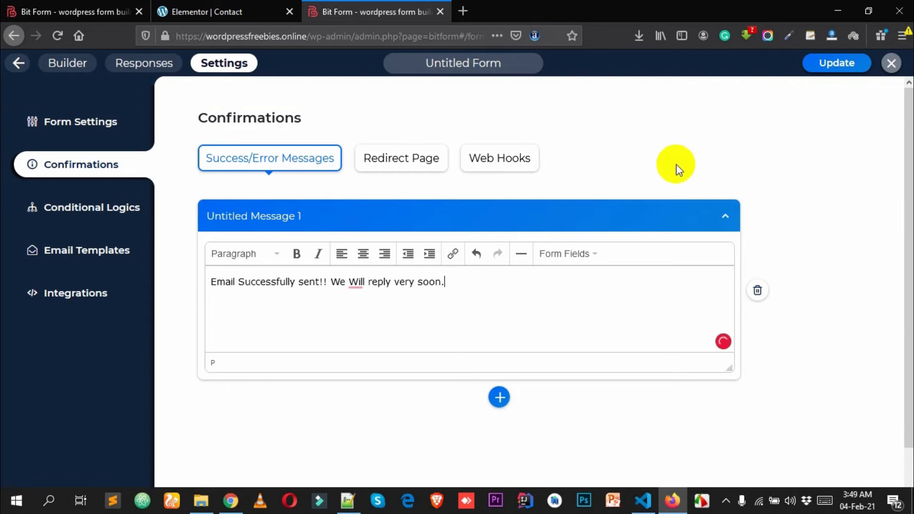
left_click(359, 282)
left_click(371, 318)
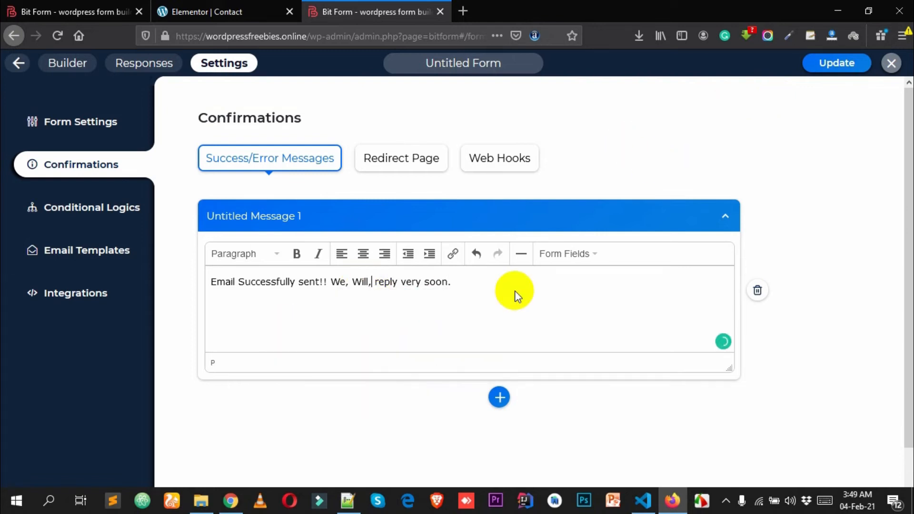
left_click(507, 292)
left_click_drag(507, 293, 249, 291)
left_click(498, 311)
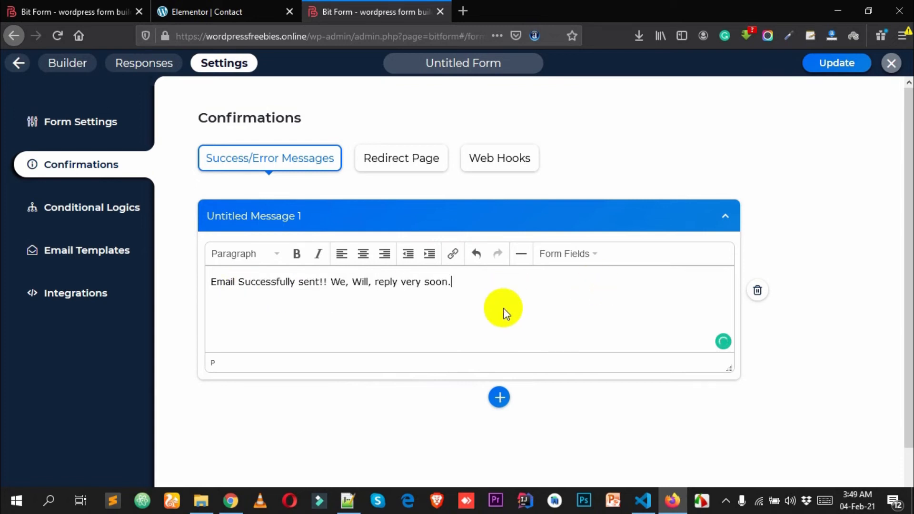
left_click_drag(467, 285, 62, 292)
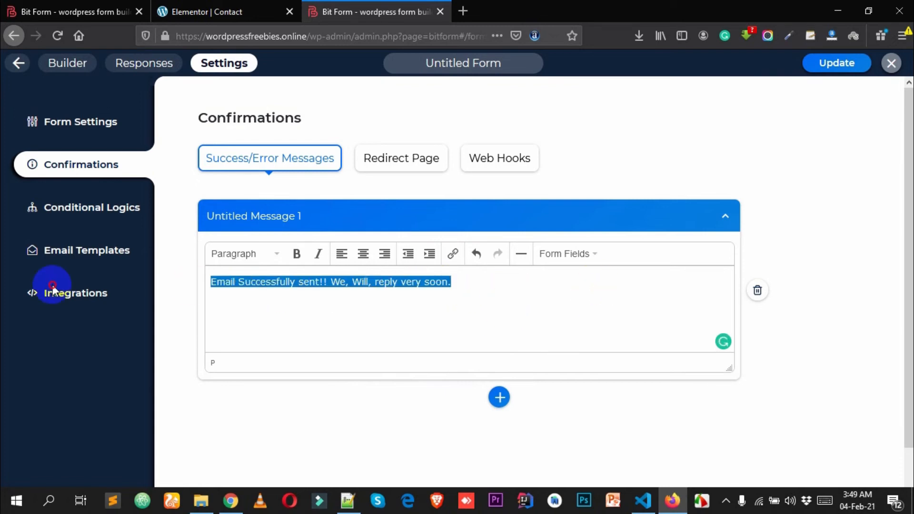
- Format the success message text bold and italic
left_click(296, 254)
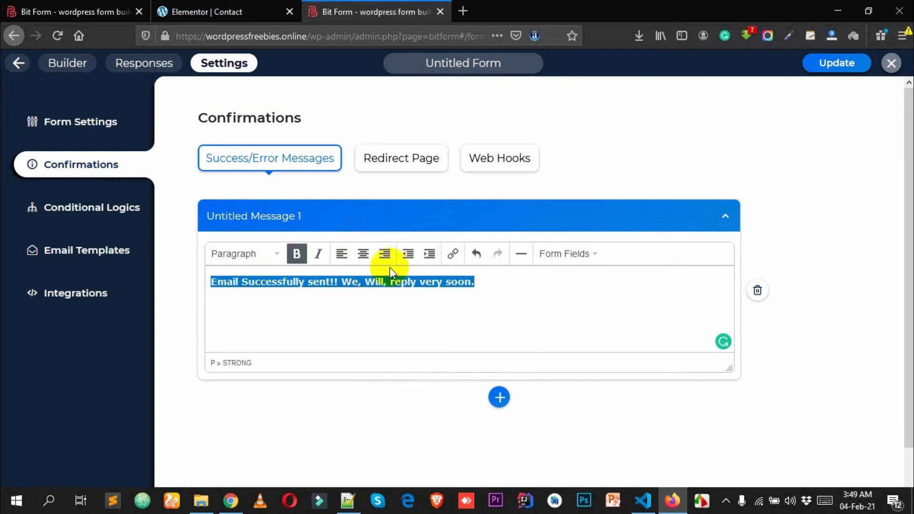
left_click(584, 256)
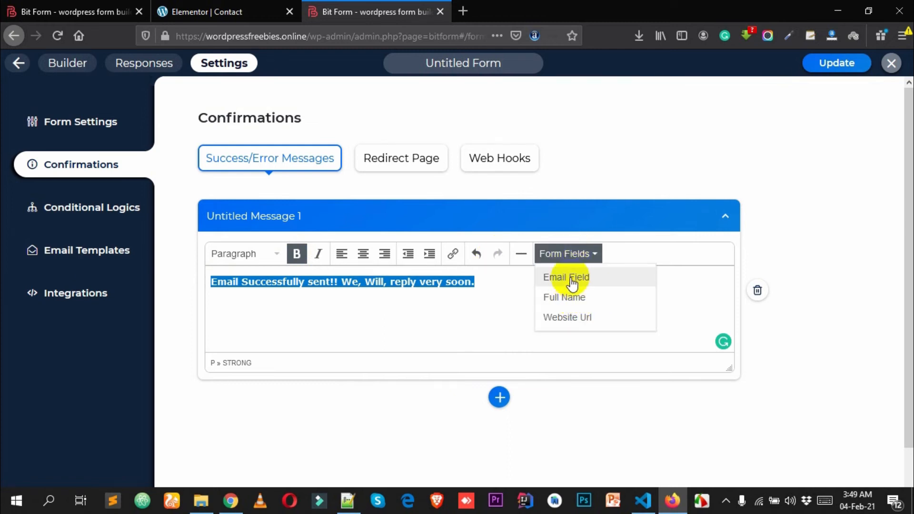
left_click(300, 285)
left_click_drag(540, 301, 323, 302)
left_click(323, 302)
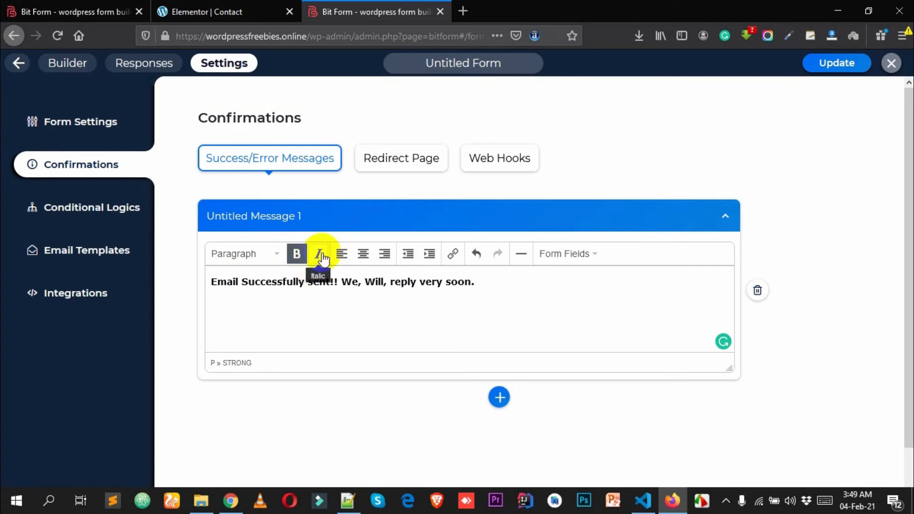
left_click(413, 293)
triple_click(404, 282)
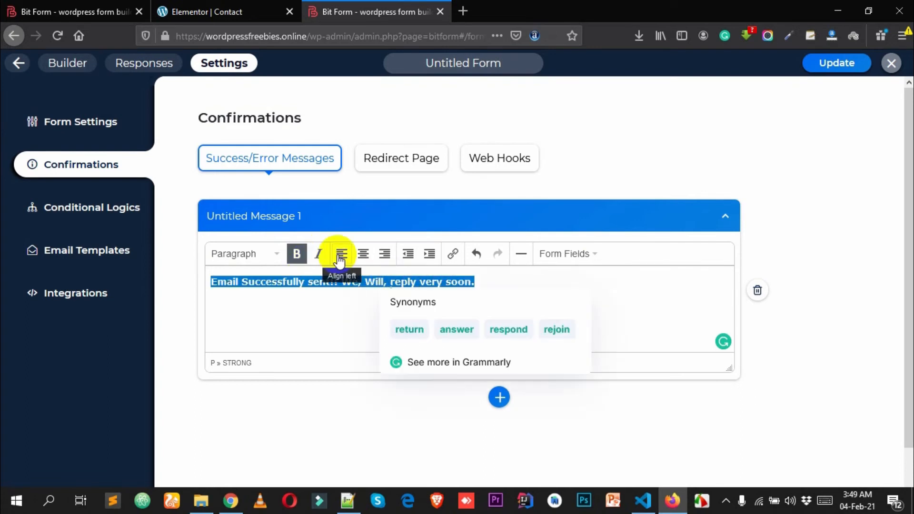
left_click(317, 254)
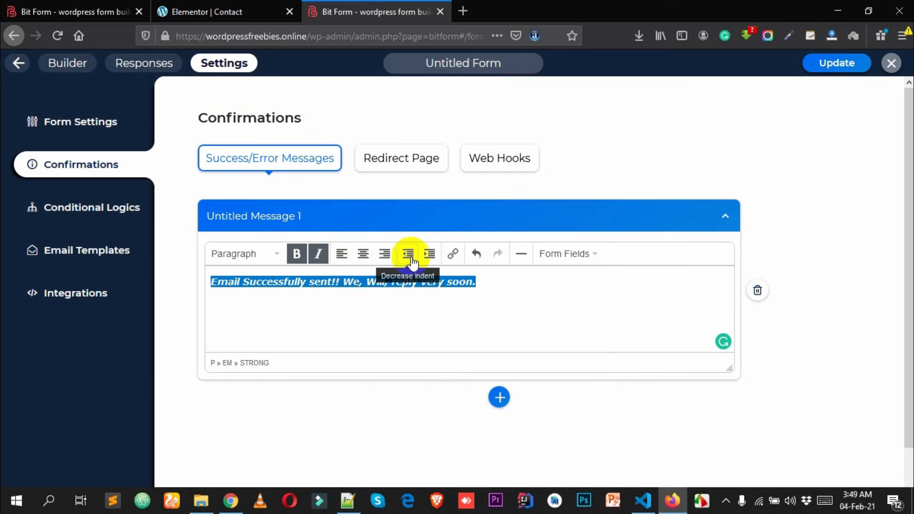
- Update the form and close the builder to return to the My Forms list
left_click(255, 257)
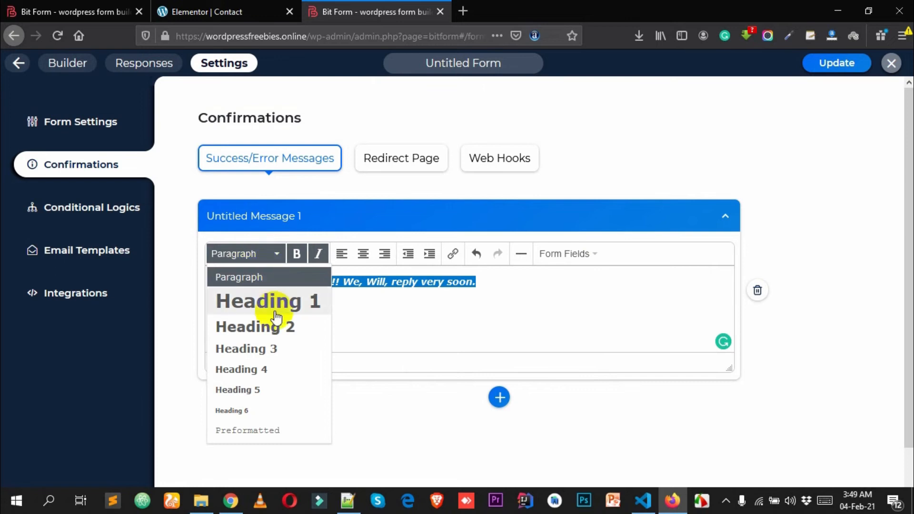
left_click(545, 288)
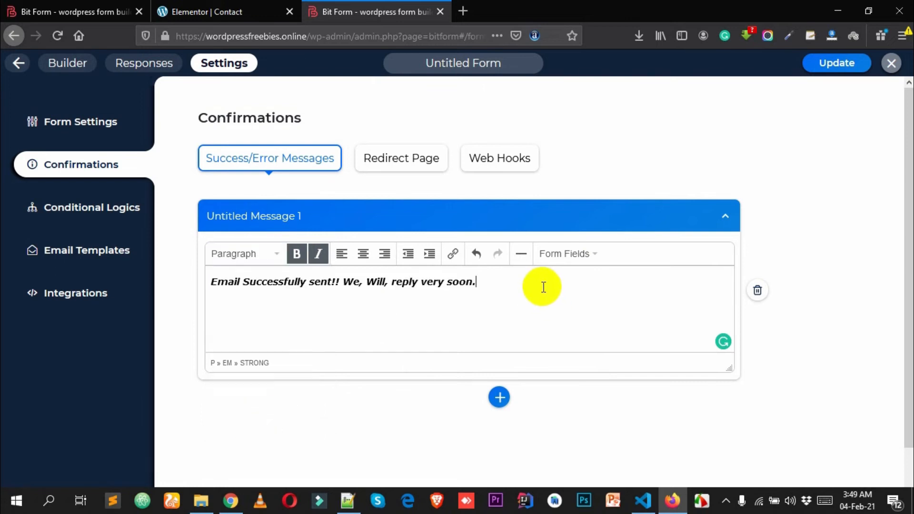
left_click(846, 72)
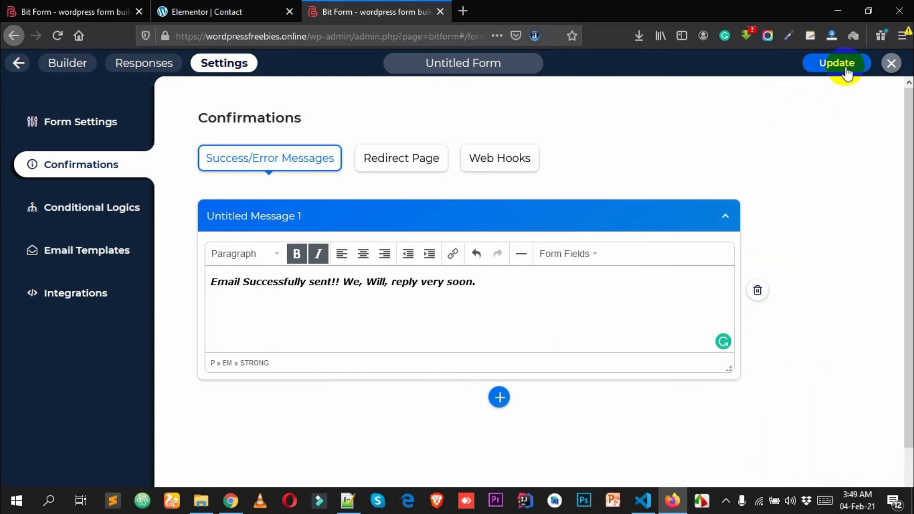
left_click(891, 63)
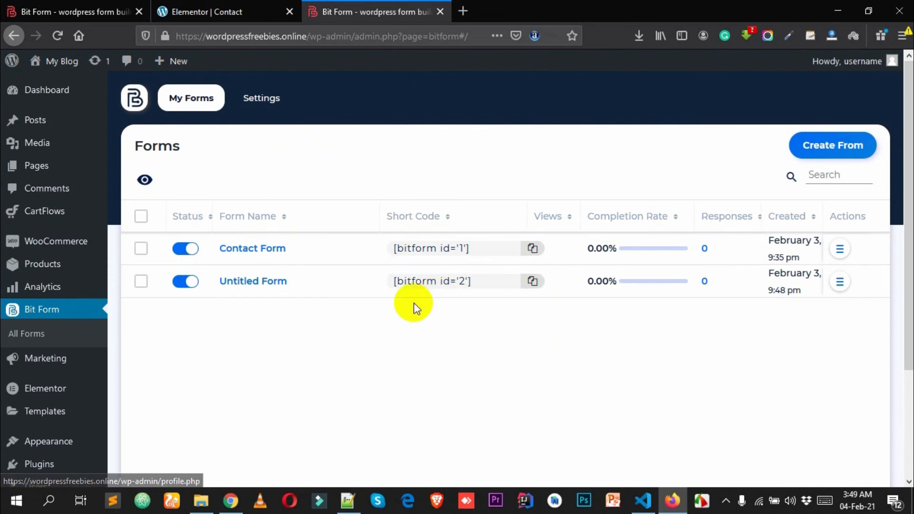
- Copy the Untitled Form shortcode [bitform id='2'] and go to the Pages list
left_click(533, 281)
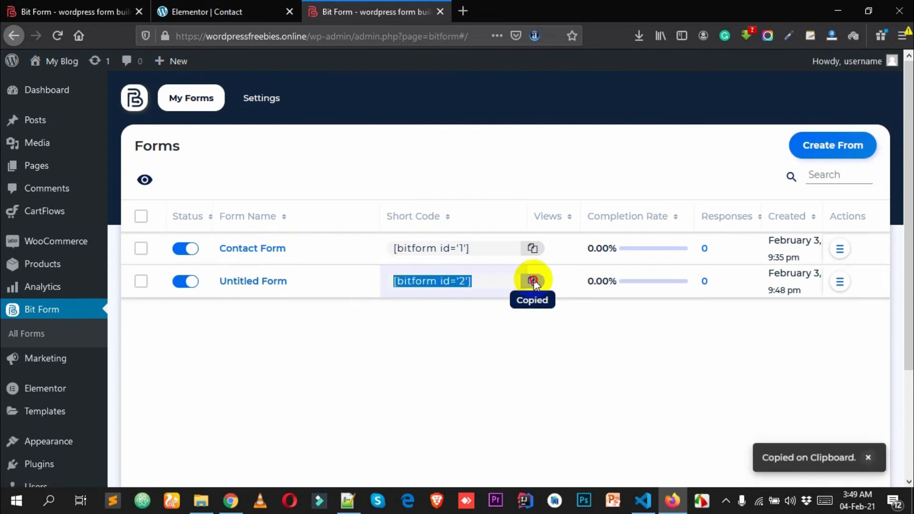
left_click(19, 169)
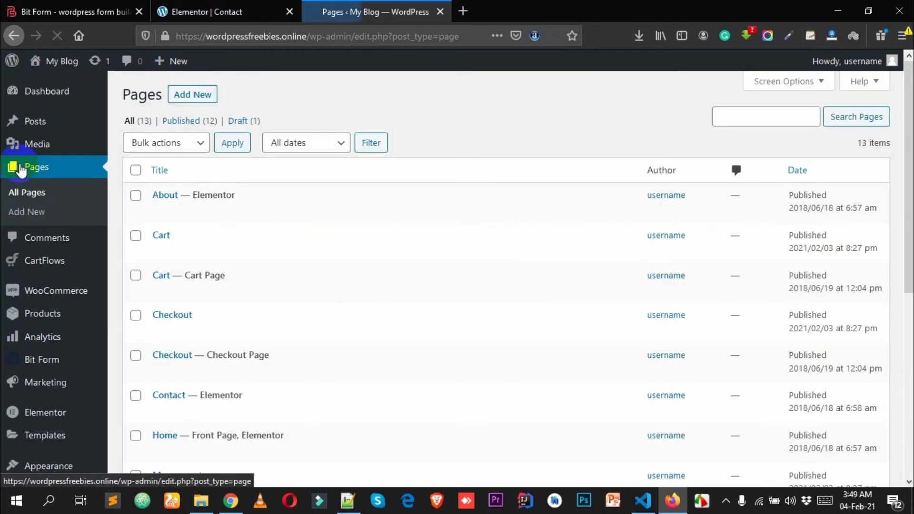
- Start a new page titled 'Contact Bit Forms'
left_click(202, 98)
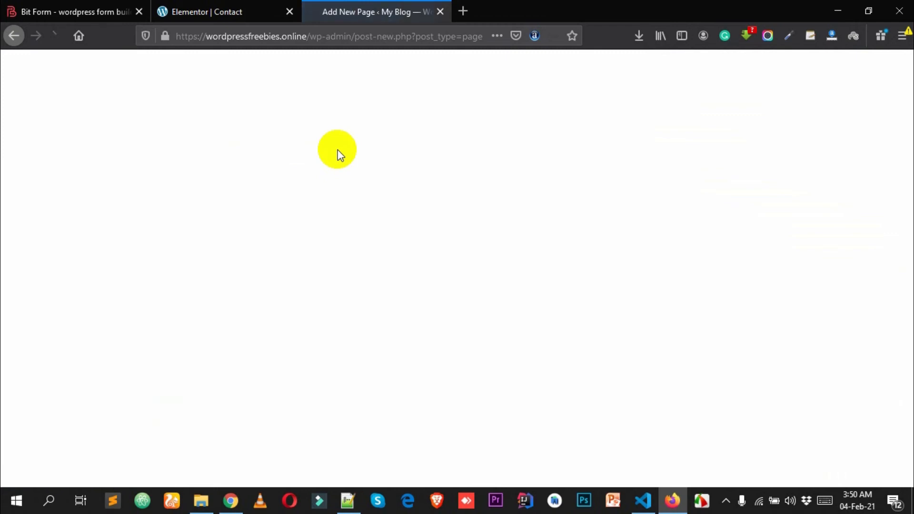
left_click(249, 210)
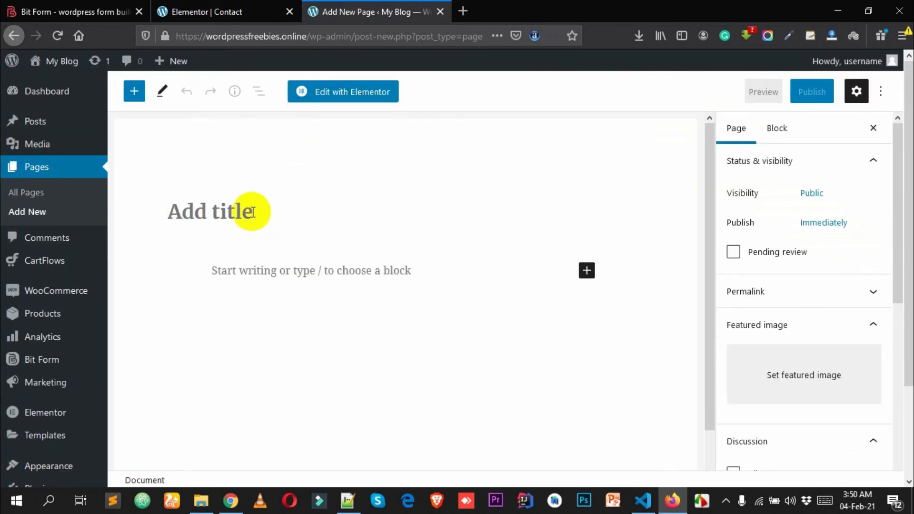
type("Contact Bit Forms")
- Insert a Bit Form block into the page and set it to Untitled Form
left_click(587, 271)
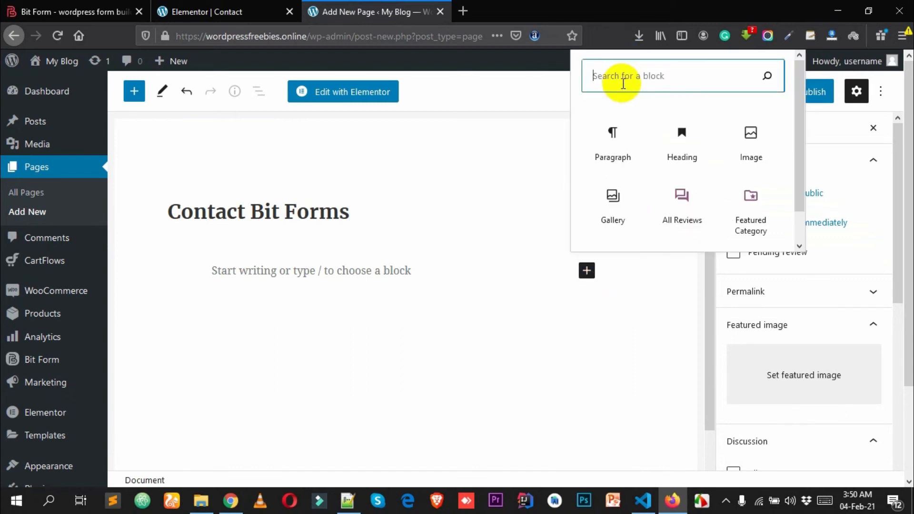
type("s")
key("BackSpace")
type("bi")
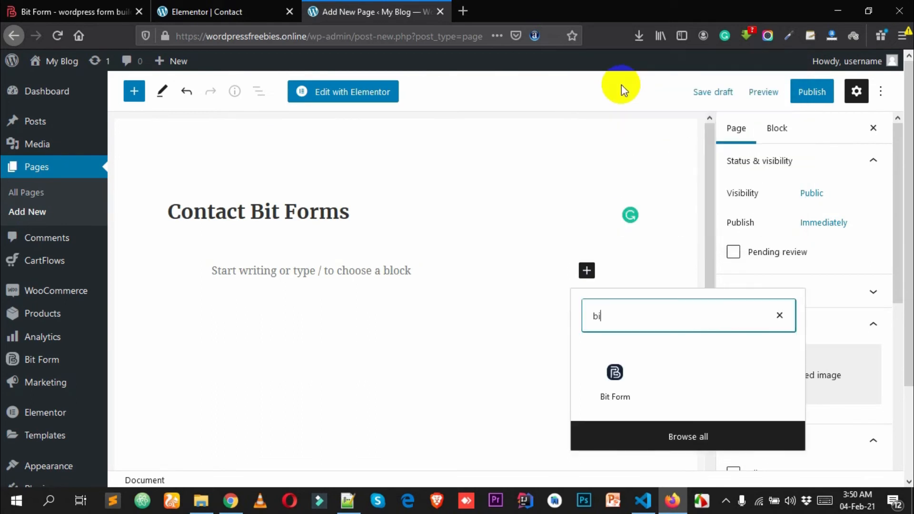
left_click(621, 393)
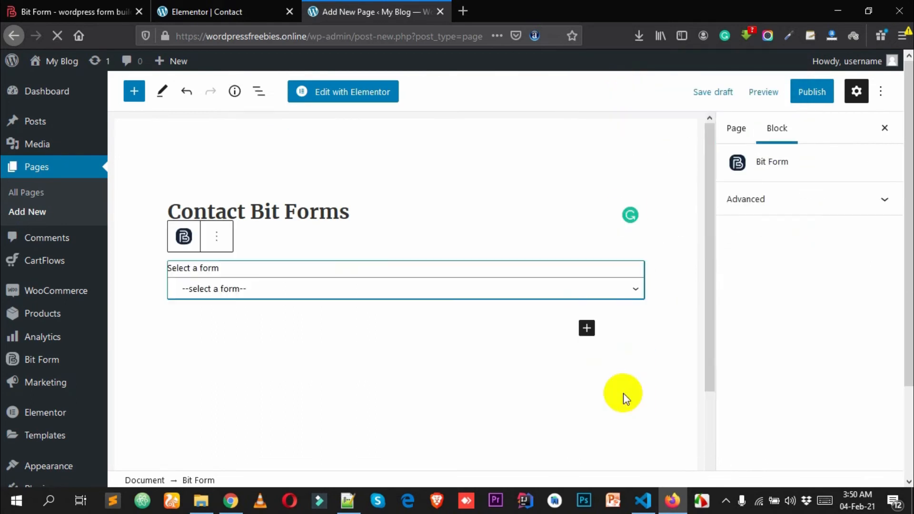
left_click(245, 289)
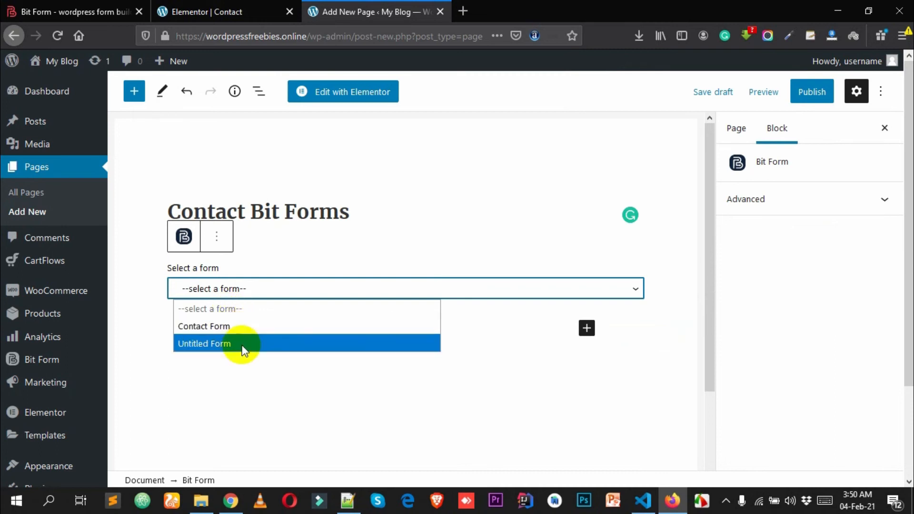
left_click(211, 344)
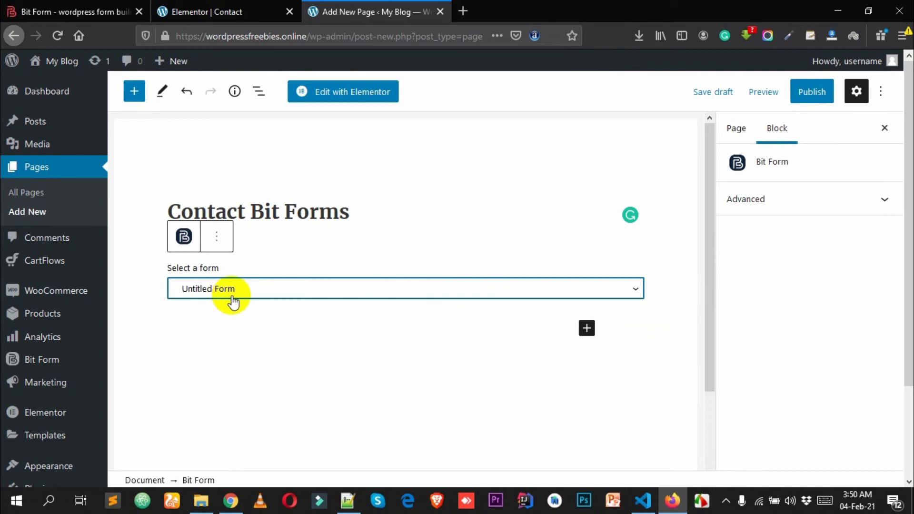
left_click(255, 348)
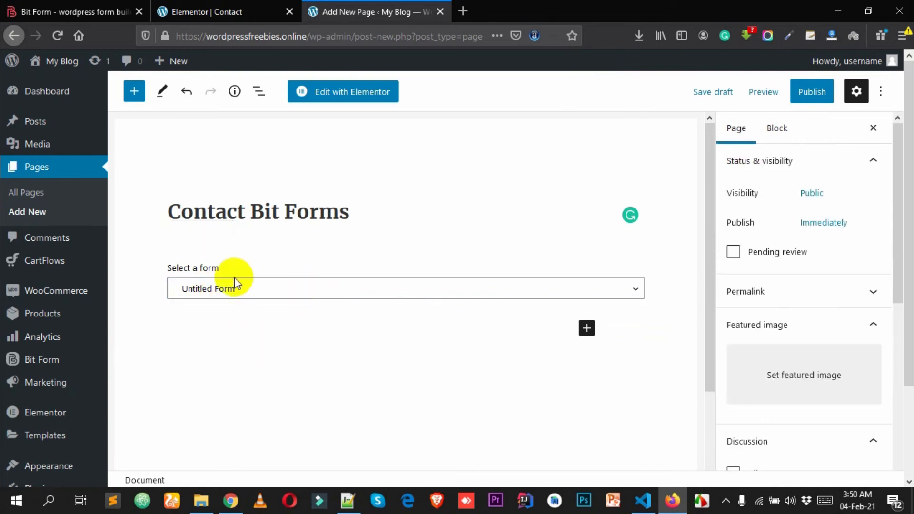
- Open the Bit Form forms list in a new tab placed before the page editor
right_click(60, 359)
left_click(75, 204)
left_click_drag(566, 3, 405, 2)
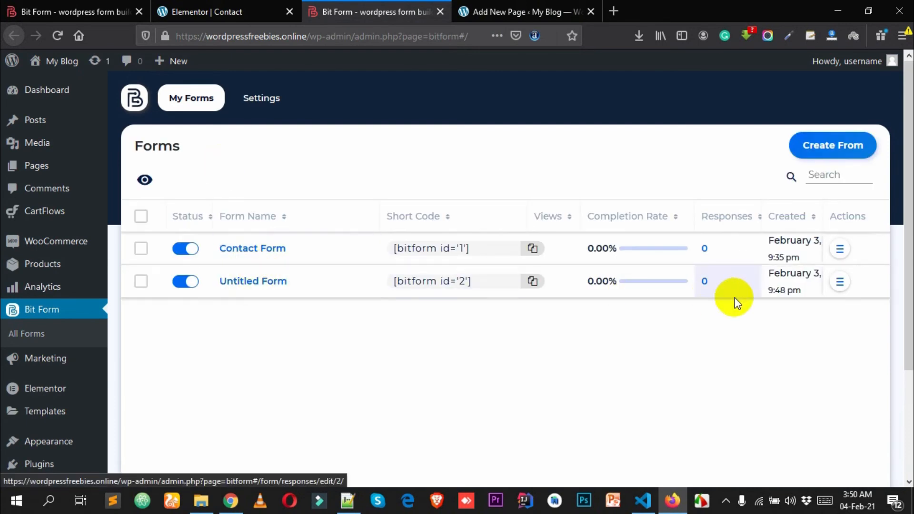
- Edit the Untitled Form and retype its header title toward 'Bit Custom Form'
left_click(838, 278)
left_click(800, 306)
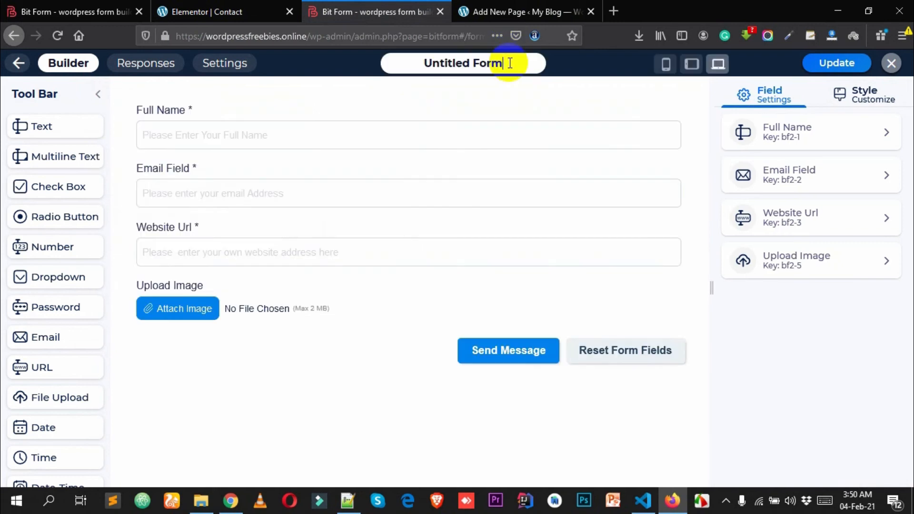
left_click_drag(514, 64, 374, 63)
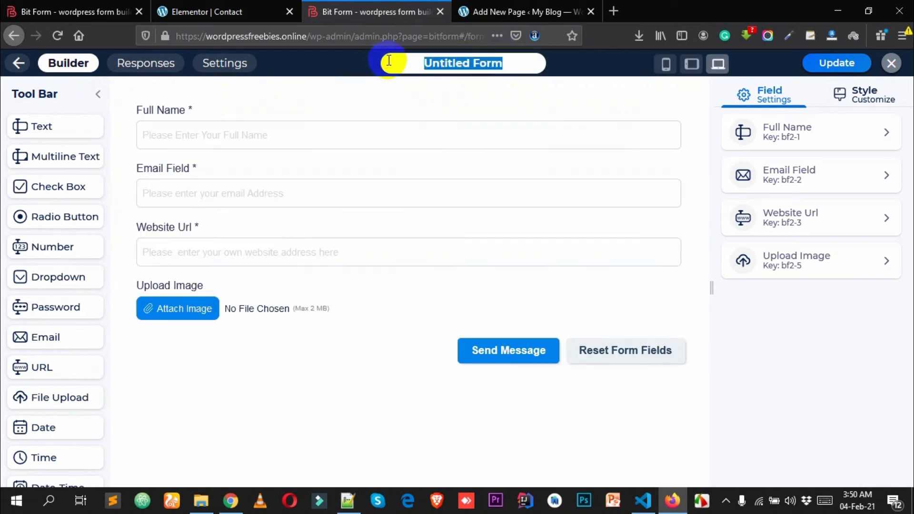
type("Gu")
key("BackSpace")
key("BackSpace")
type("Bit")
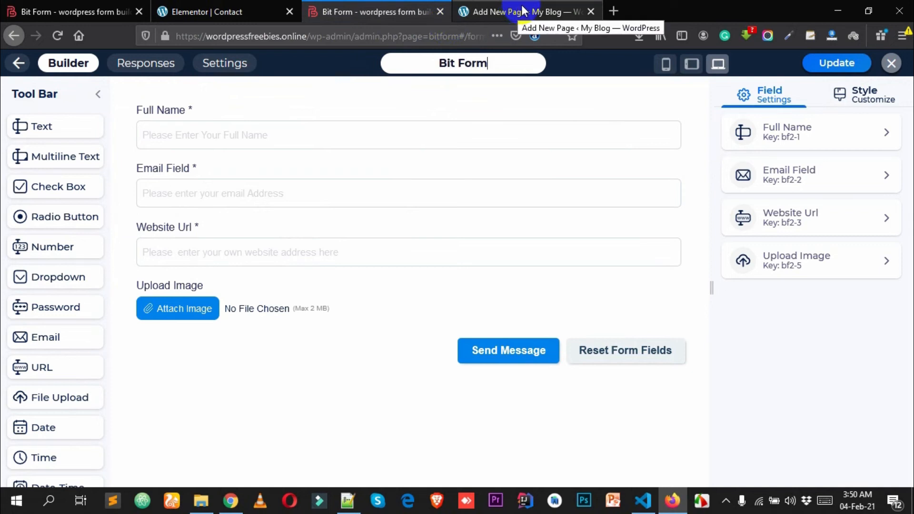
type(" Form Custom")
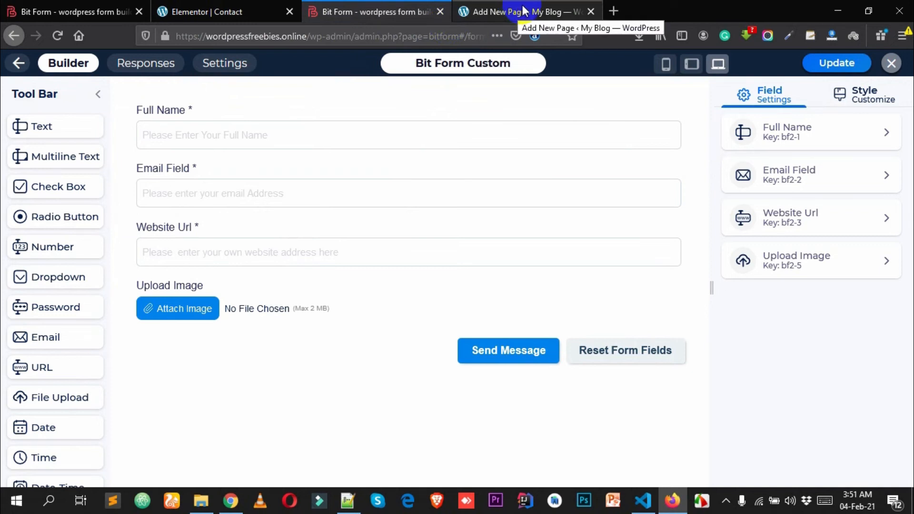
double_click(484, 65)
key("BackSpace")
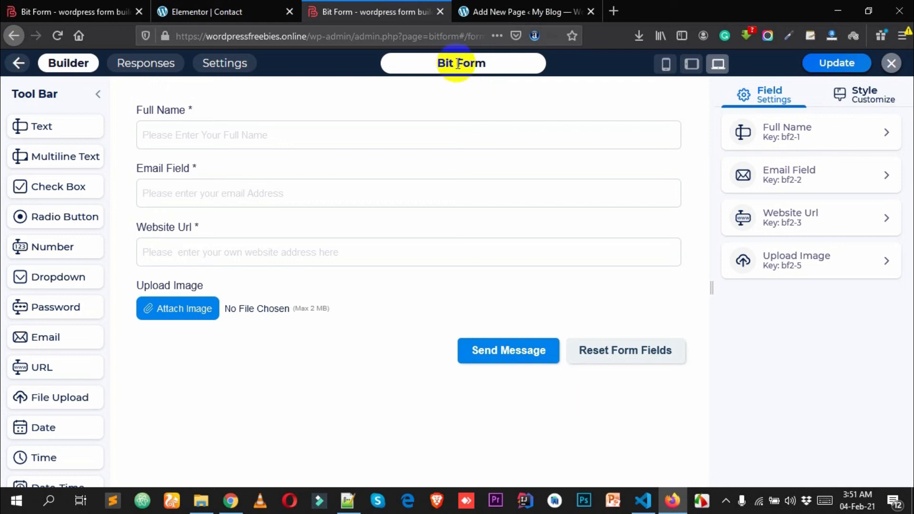
left_click(458, 63)
- Finish the 'Bit Custom Form' title, save the form, and reload the Contact Bit Forms page editor
type("Custom")
left_click(837, 63)
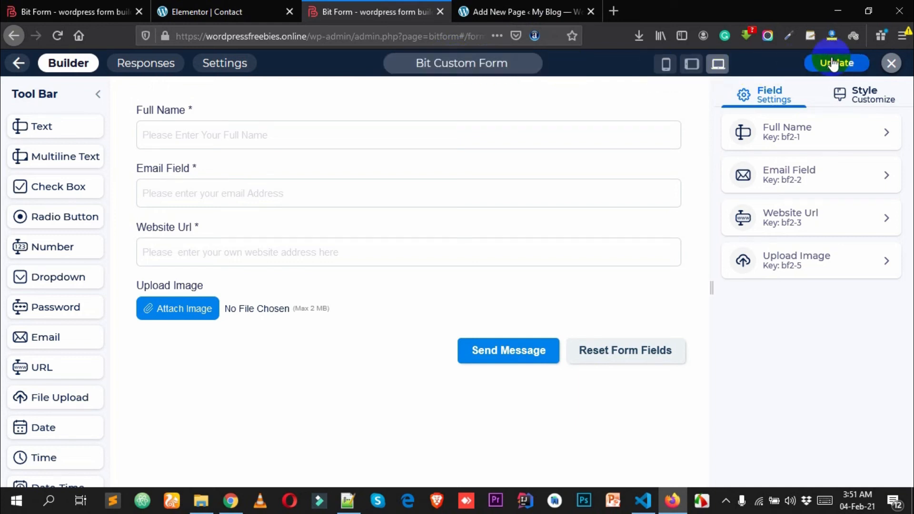
left_click(519, 12)
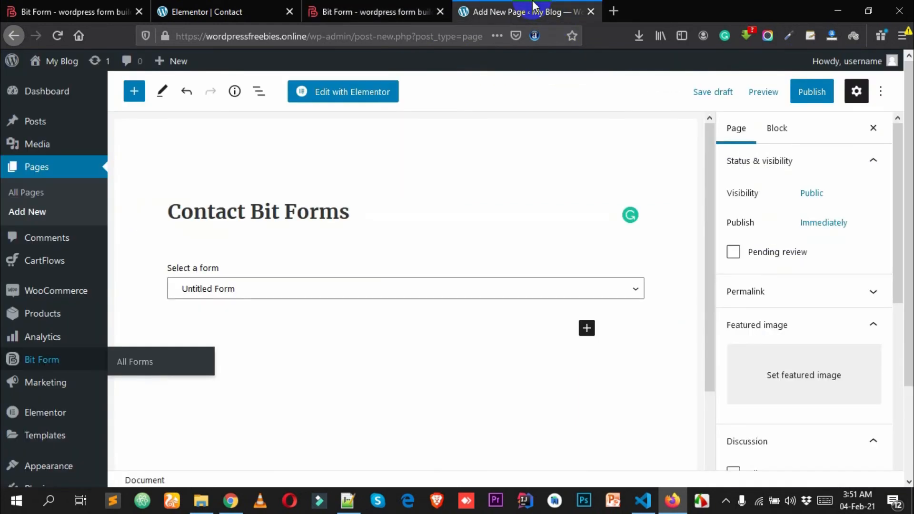
left_click(260, 288)
left_click(260, 288)
left_click(334, 36)
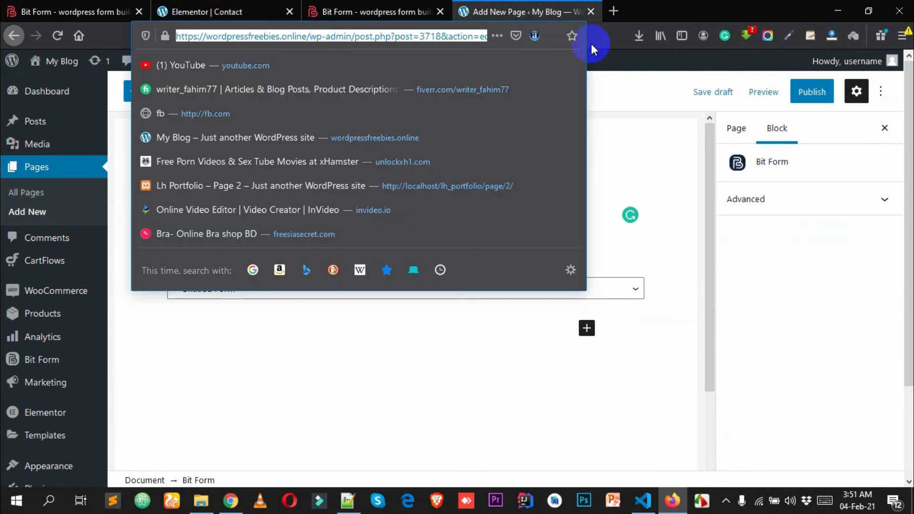
left_click(620, 88)
left_click(427, 39)
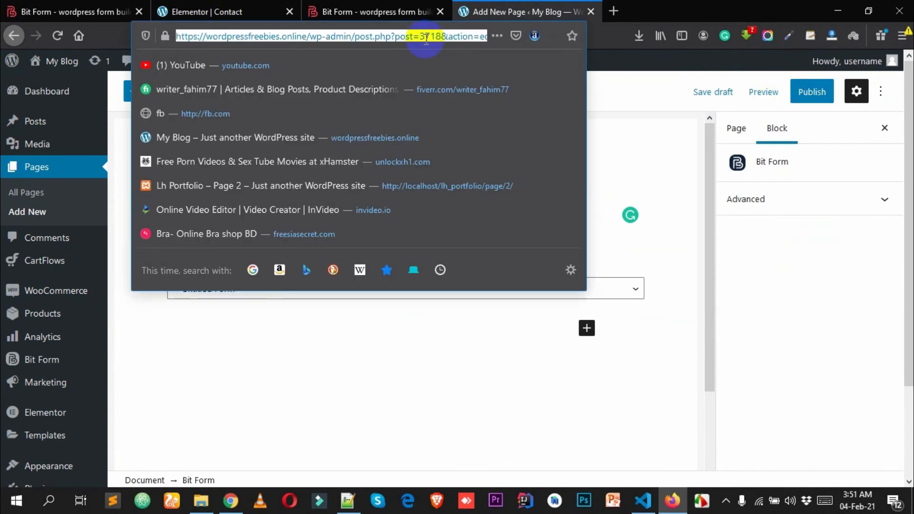
key("Return")
left_click(542, 239)
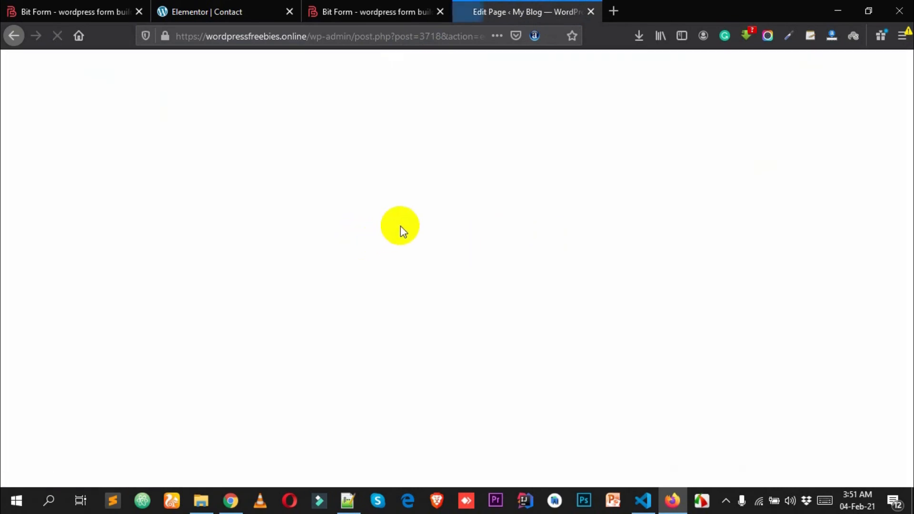
- Select Bit Custom Form in the page's Bit Form block and publish the page
left_click(236, 291)
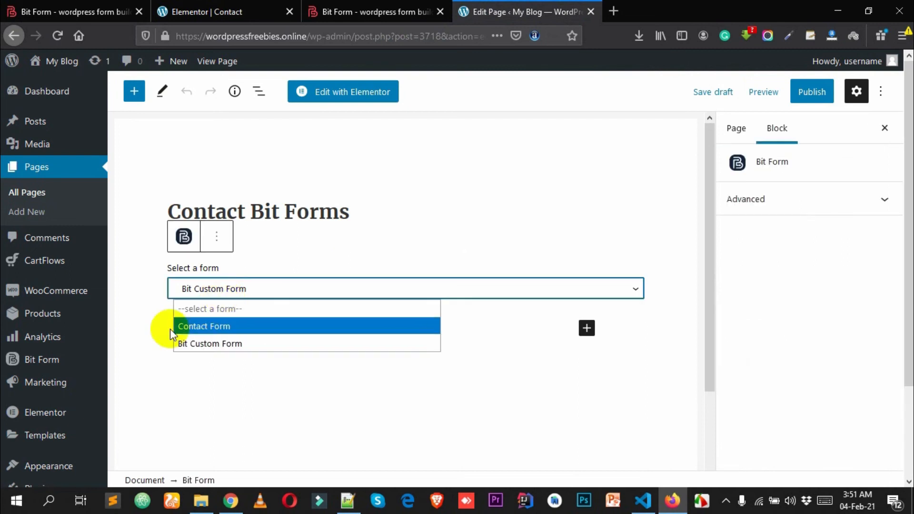
left_click(214, 344)
left_click(224, 289)
left_click(217, 344)
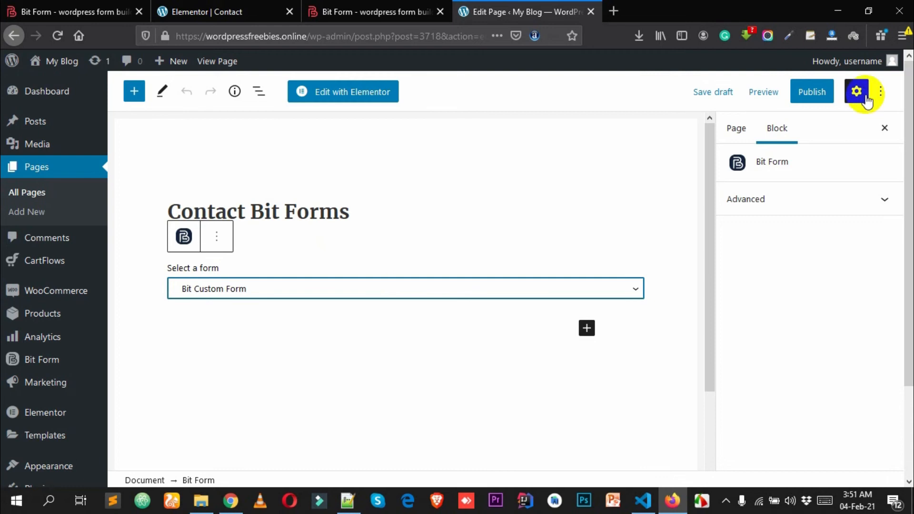
left_click(821, 96)
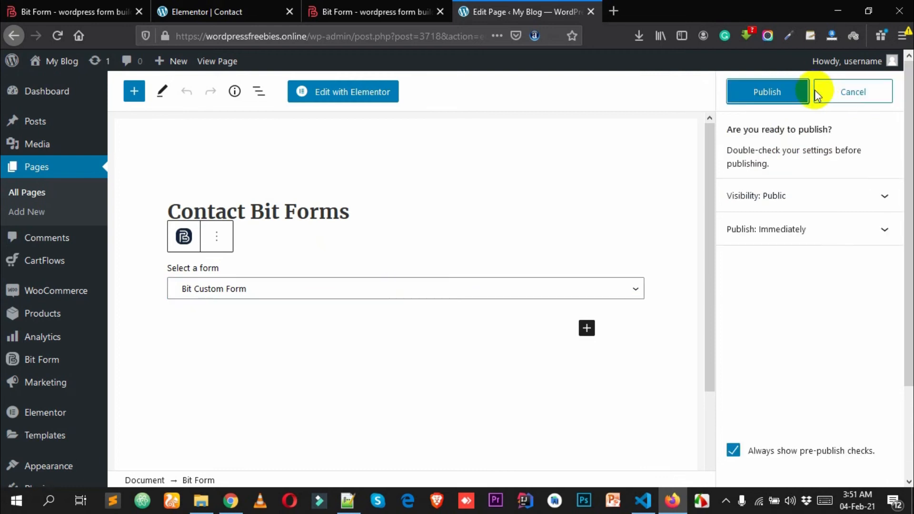
left_click(776, 96)
- View the published Contact Bit Forms page and enter a full name in the form
left_click(237, 443)
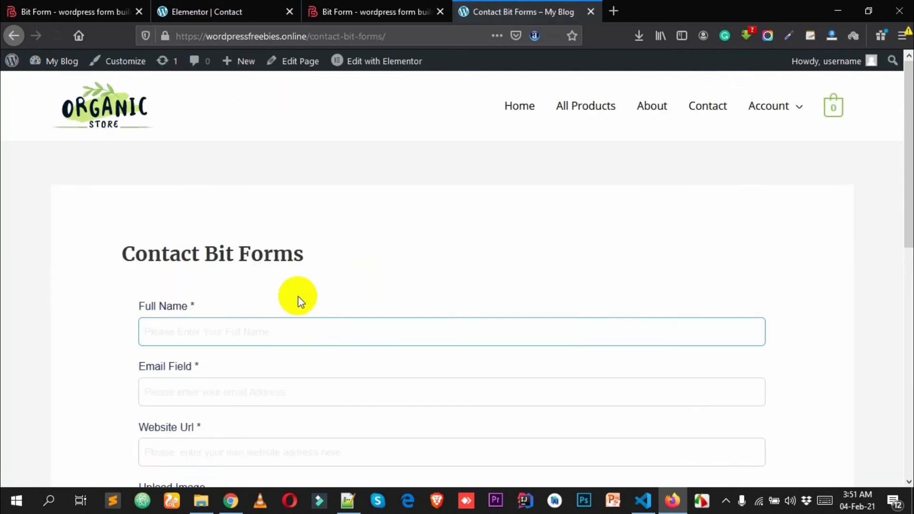
scroll(298, 296, "down", 6)
scroll(385, 212, "up", 4)
left_click(181, 195)
type("a")
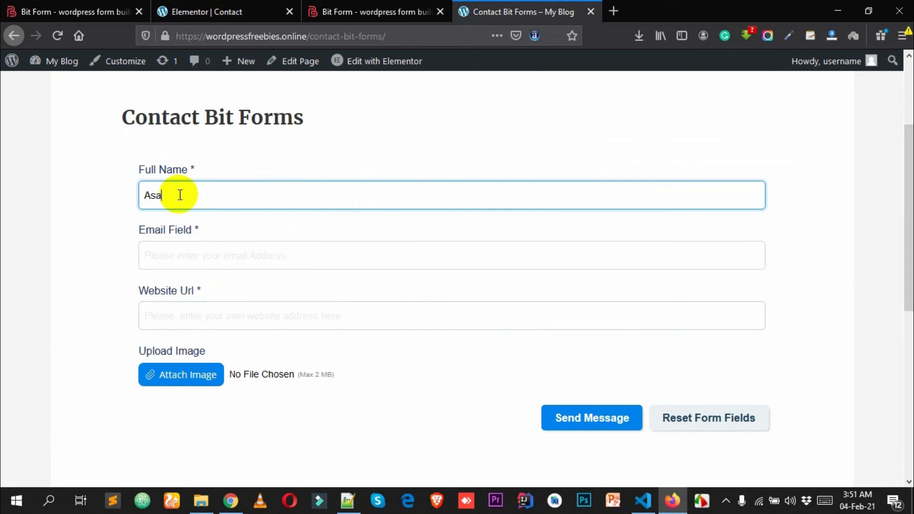
type("s")
key("BackSpace")
key("Tab")
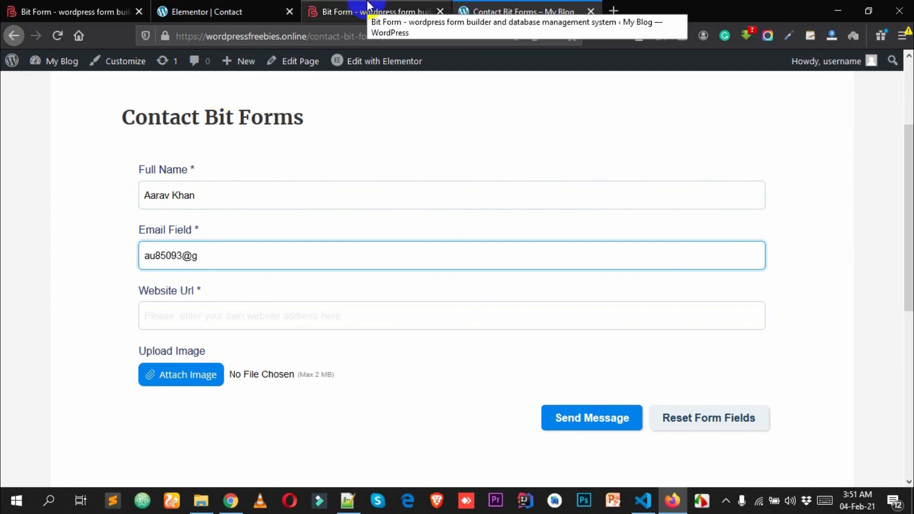
key("Tab")
type("h")
key("BackSpace")
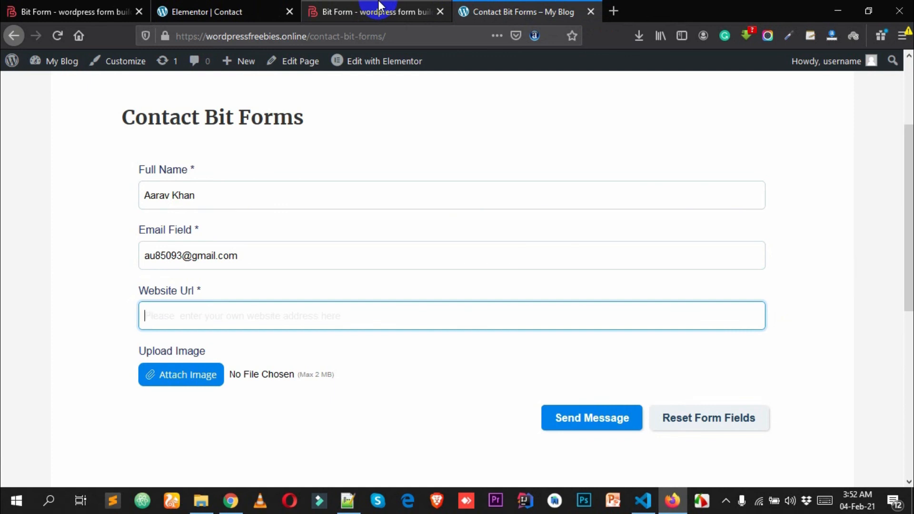
type("htpps")
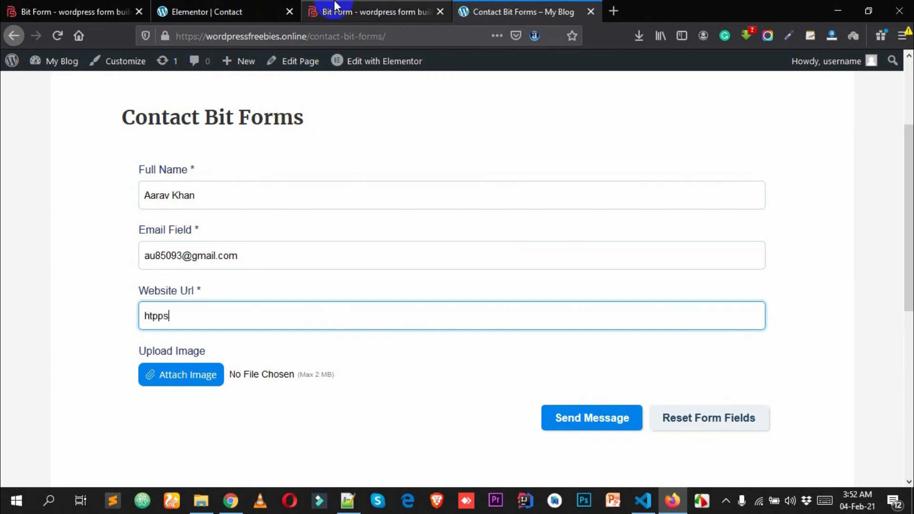
key("BackSpace")
key("BackSpace")
key("BackSpace")
key("BackSpace")
type("https:/")
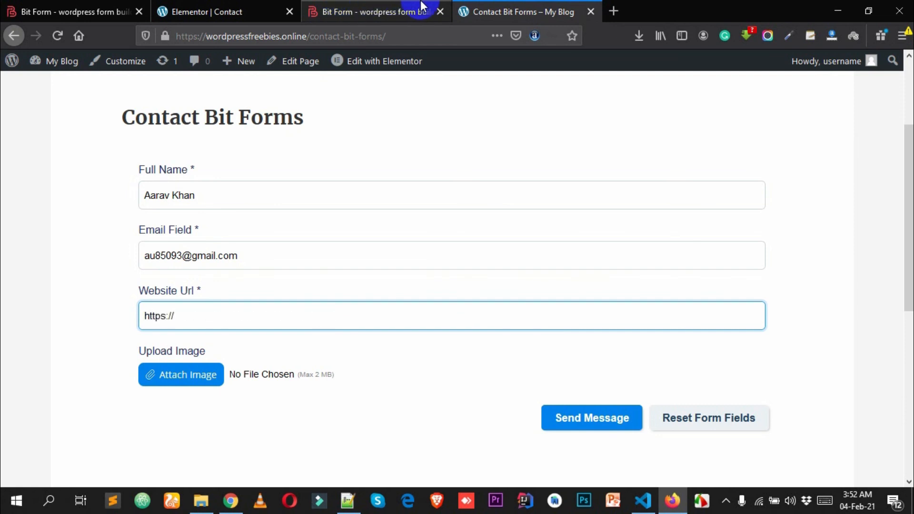
type("/leocoder.com")
- Attach Pink and Purple Sporty Gradient Fitness YouTube Thumbnail.png from Downloads to the upload field
left_click(178, 390)
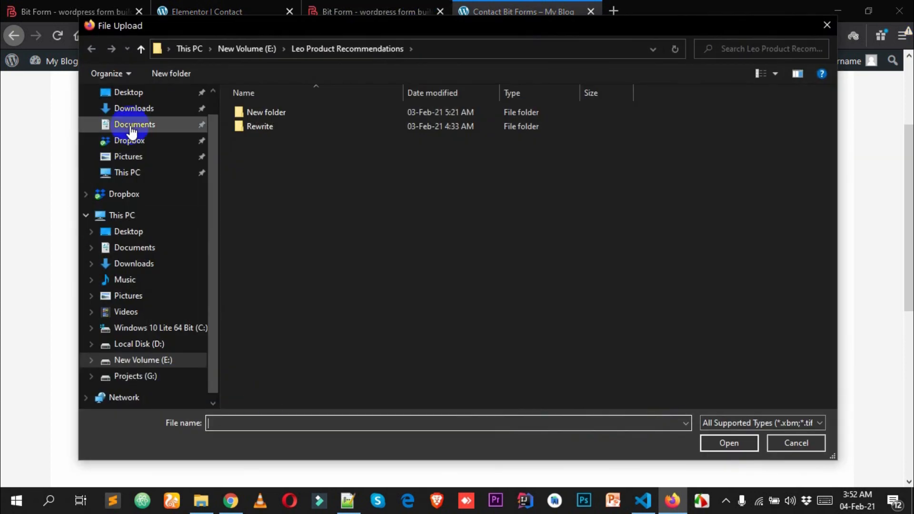
scroll(136, 126, "up", 1)
left_click(137, 135)
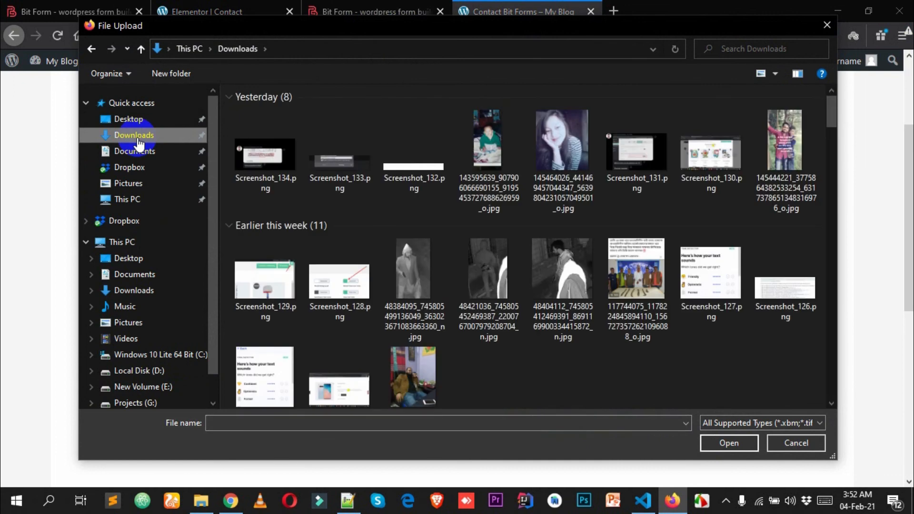
scroll(362, 271, "down", 6)
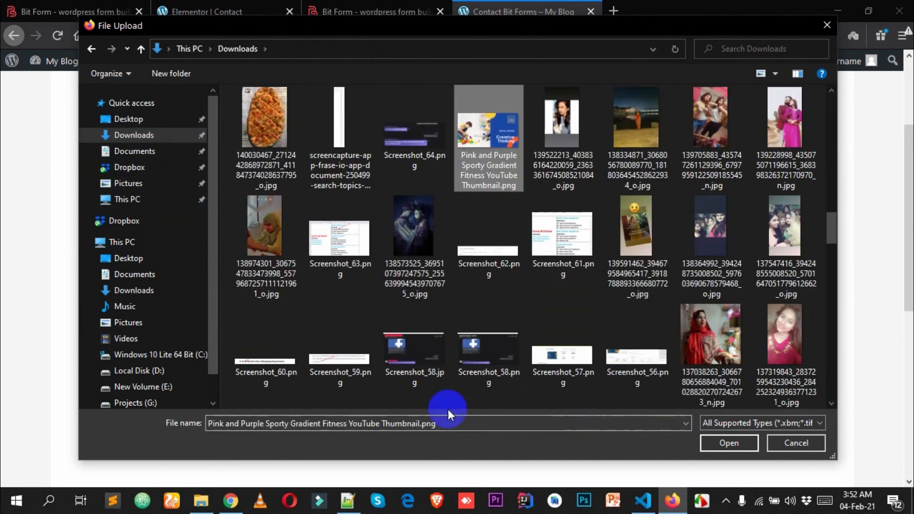
left_click(731, 443)
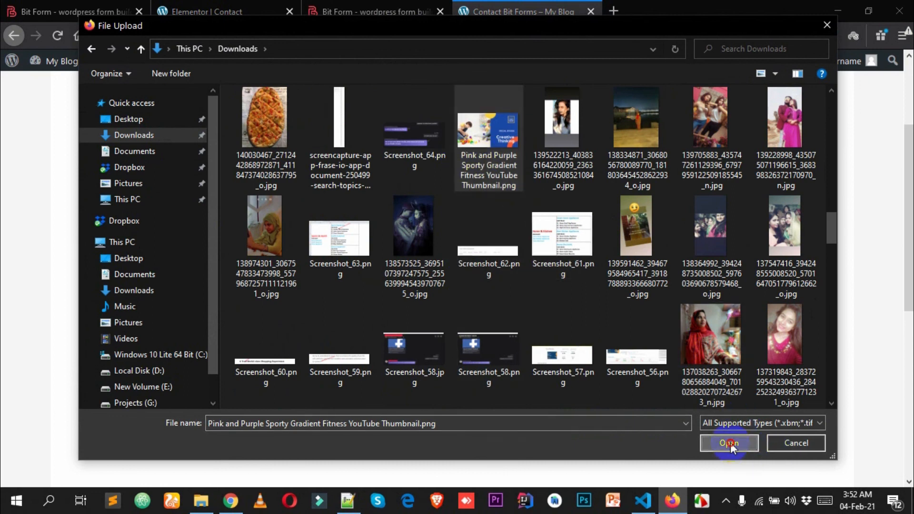
scroll(215, 381, "down", 2)
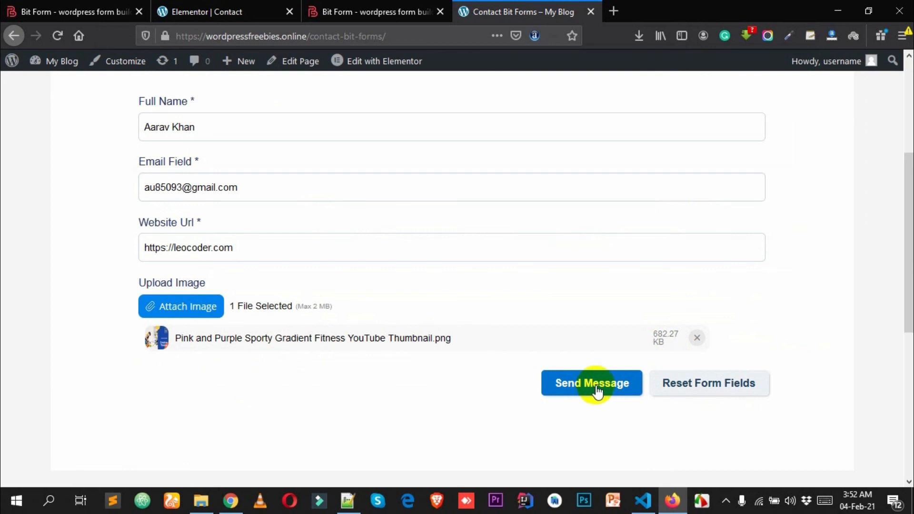
- Send the test message, dismiss the 'Email Successfully sent' toast, and return to the builder tab
scroll(593, 377, "up", 2)
scroll(628, 370, "down", 2)
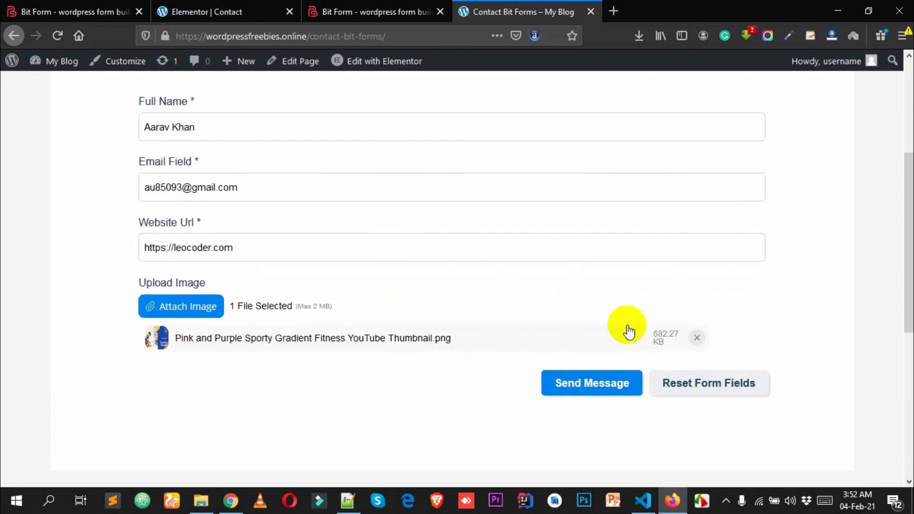
scroll(410, 234, "up", 2)
scroll(405, 214, "down", 3)
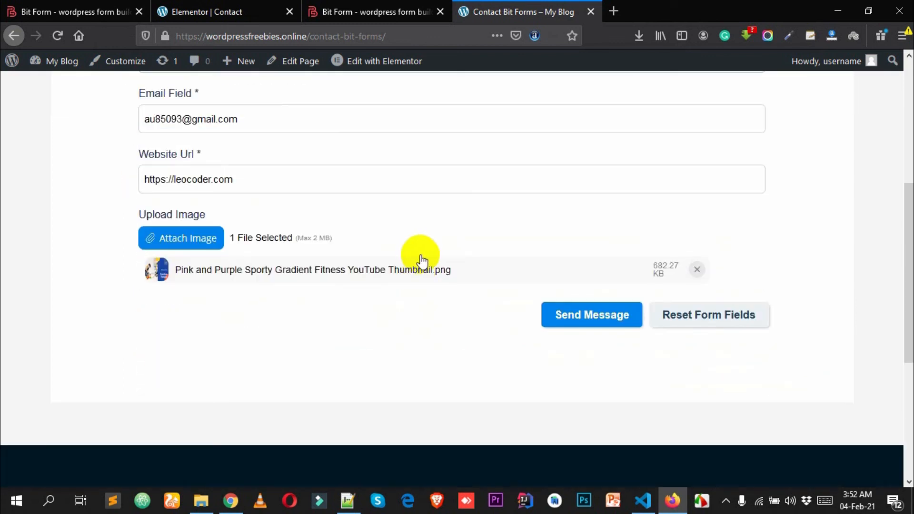
scroll(427, 262, "up", 1)
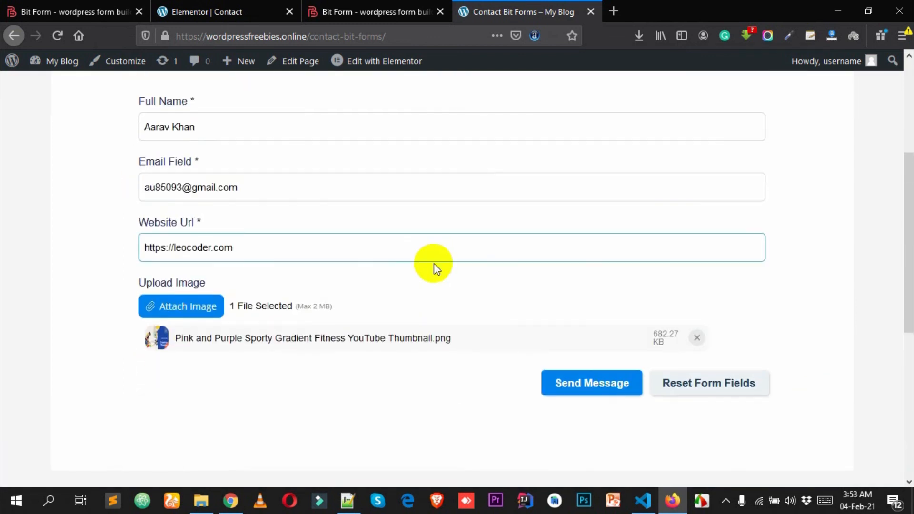
left_click(591, 388)
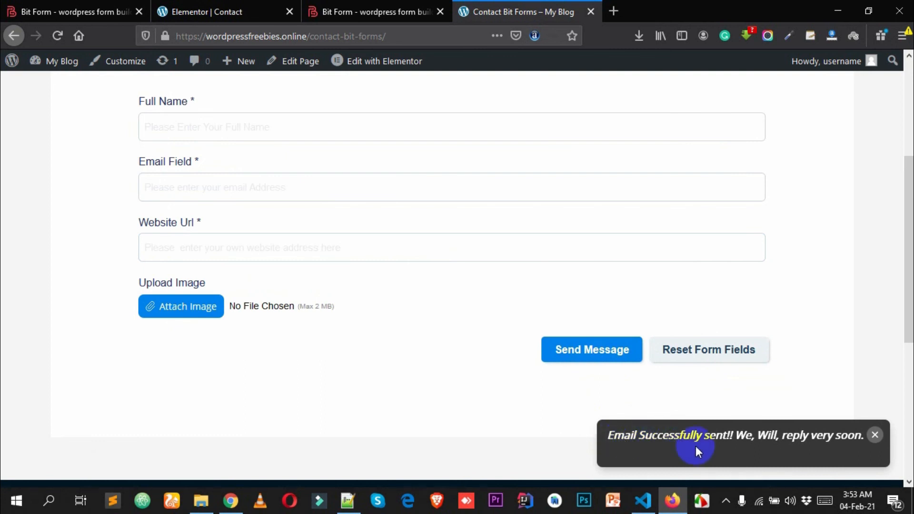
left_click(710, 448)
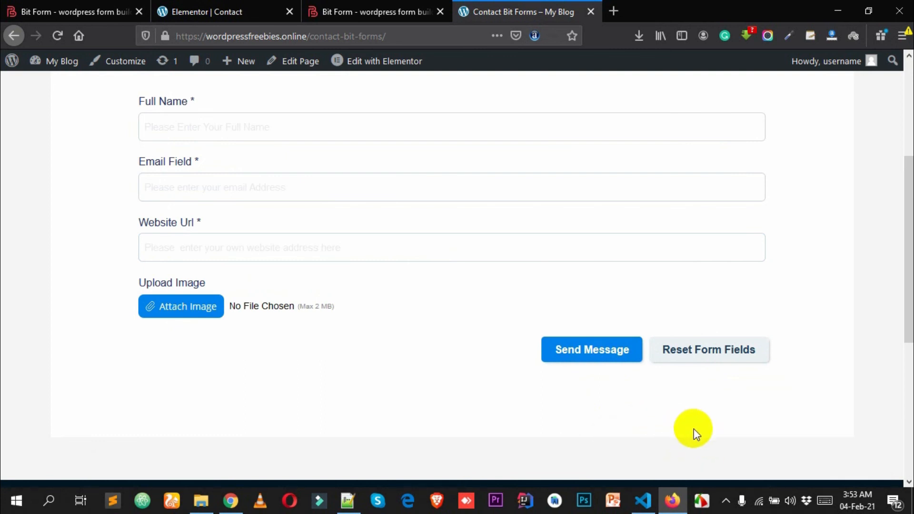
left_click(384, 10)
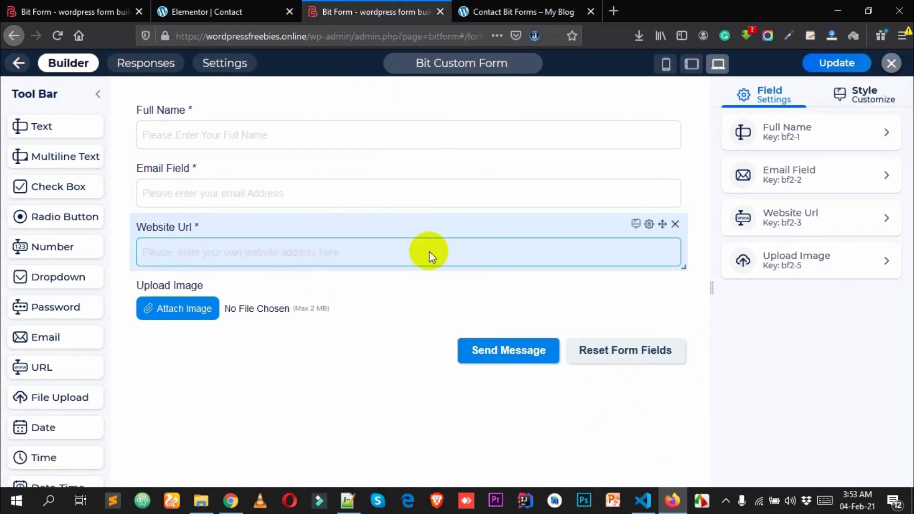
- Update the Bit Custom Form, close the builder, and open the form's responses
left_click(864, 62)
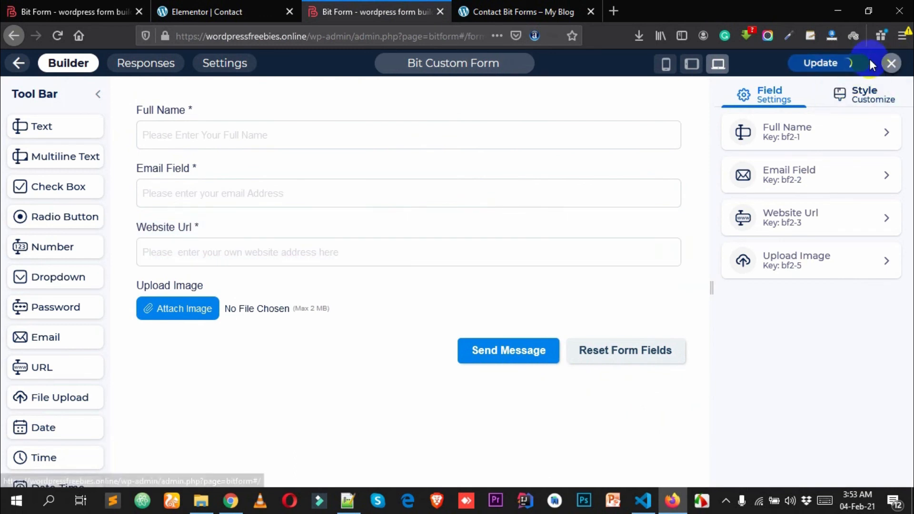
left_click(888, 63)
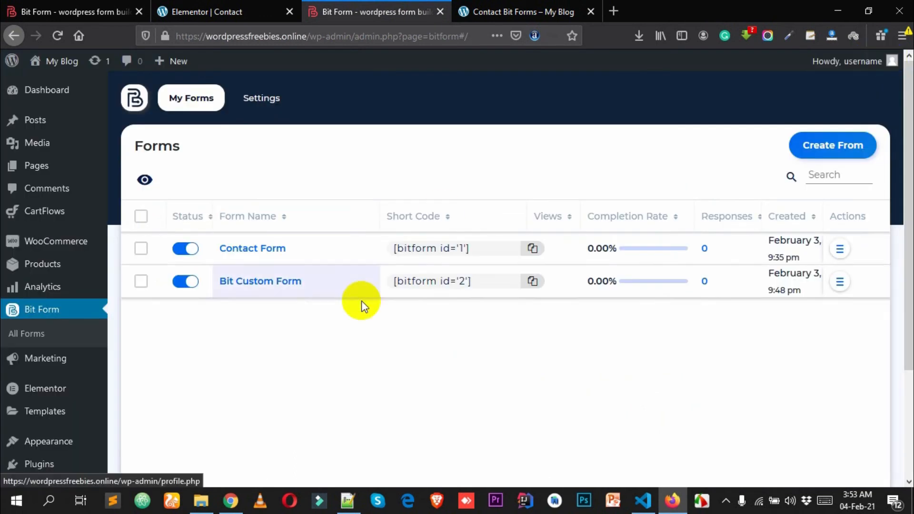
left_click(258, 284)
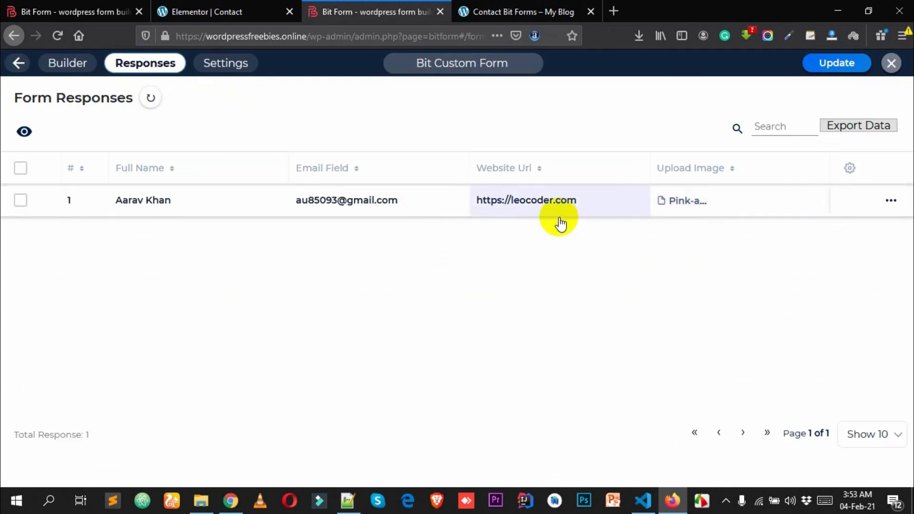
- Review the single submitted response's details, then open it for editing
left_click(178, 208)
left_click(889, 67)
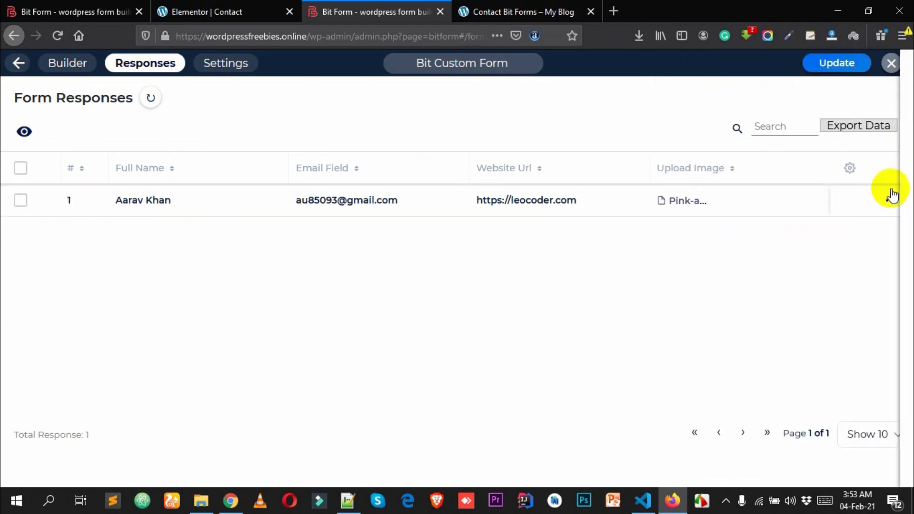
left_click(792, 200)
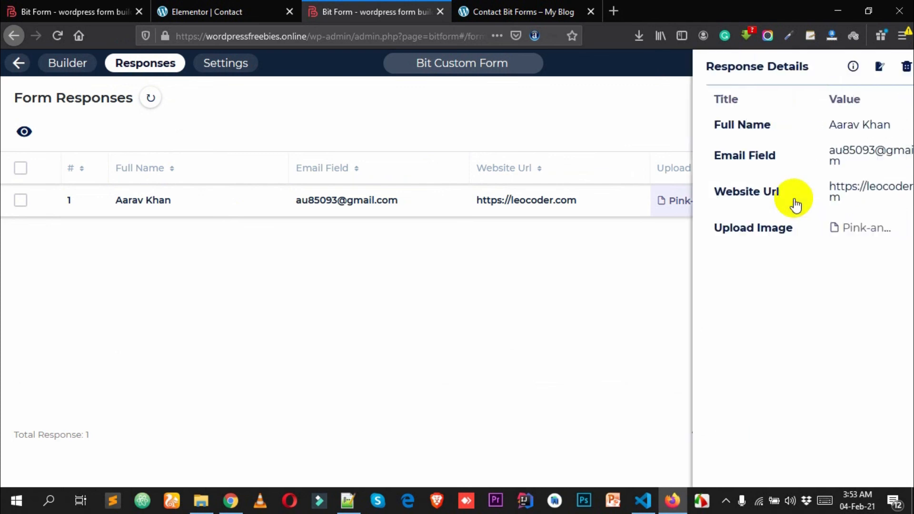
left_click(888, 66)
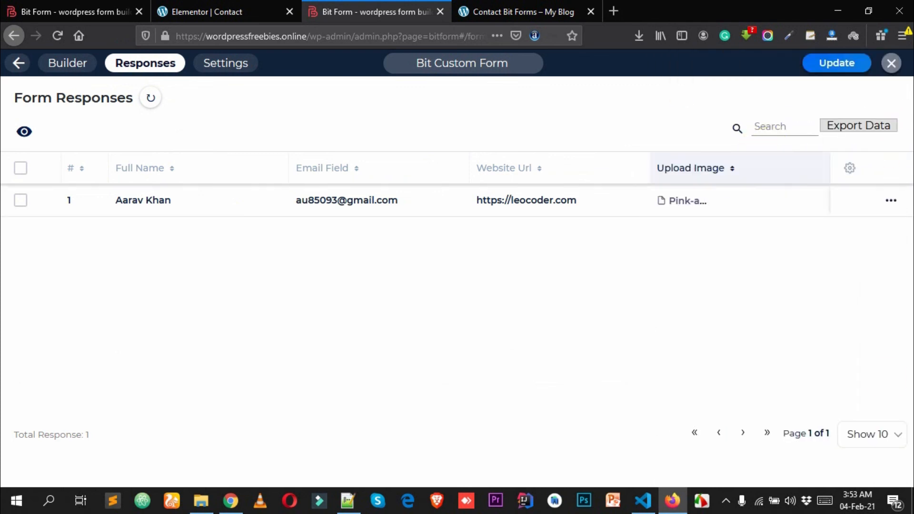
left_click(888, 201)
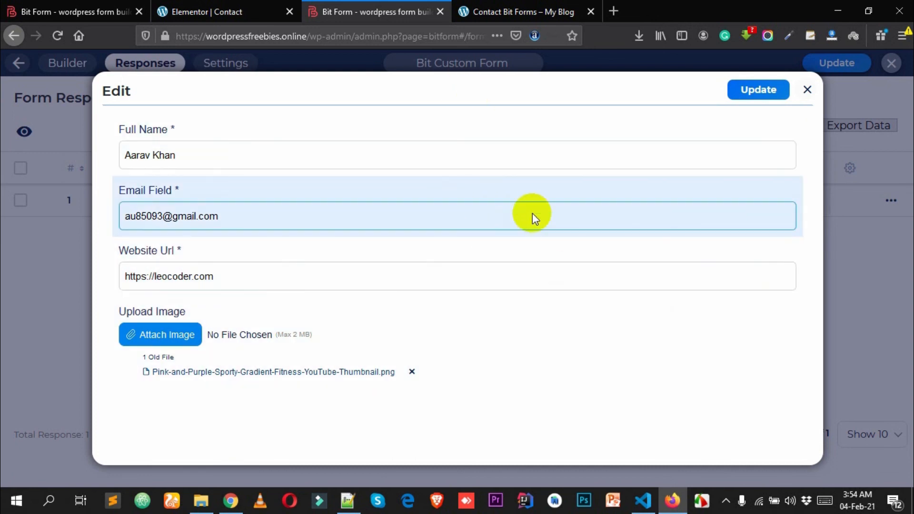
- Search Google in a new tab for bitforms, refining the query to bitforms pro
left_click(614, 11)
type("bit")
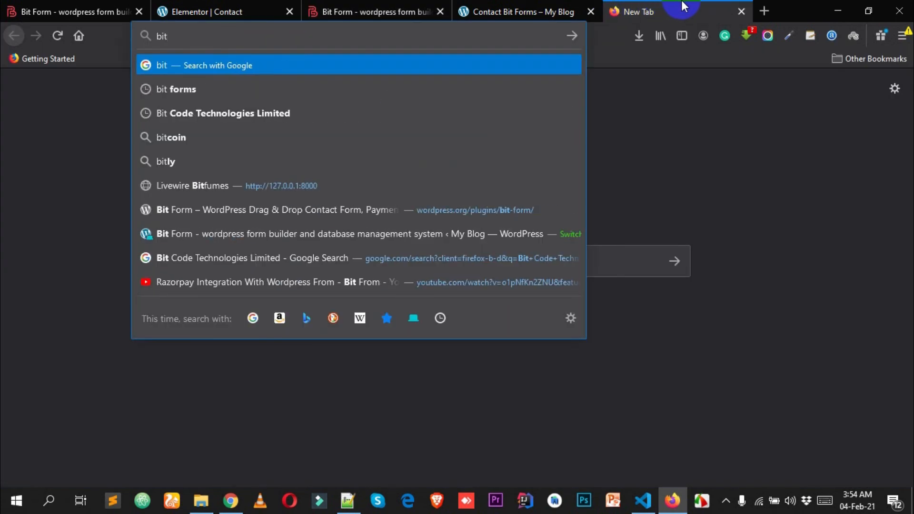
type("forms")
key("Return")
scroll(219, 109, "down", 5)
scroll(204, 111, "up", 5)
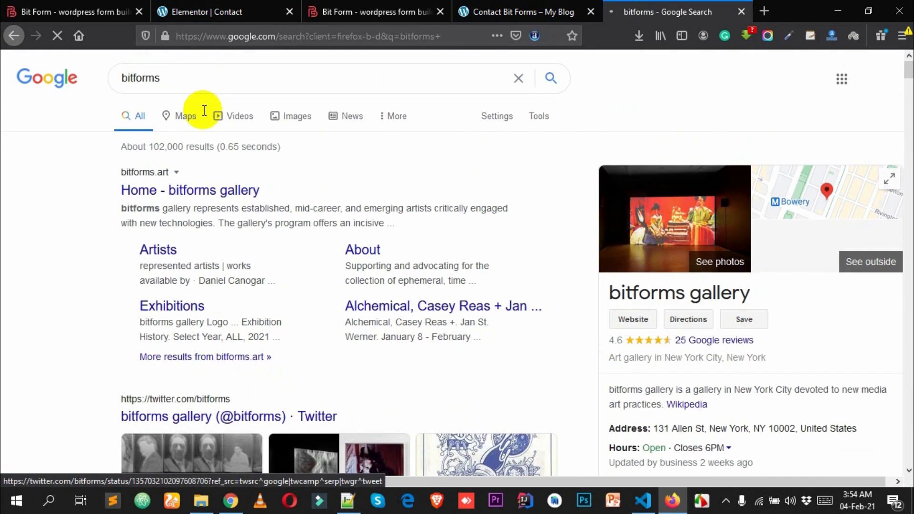
left_click(195, 76)
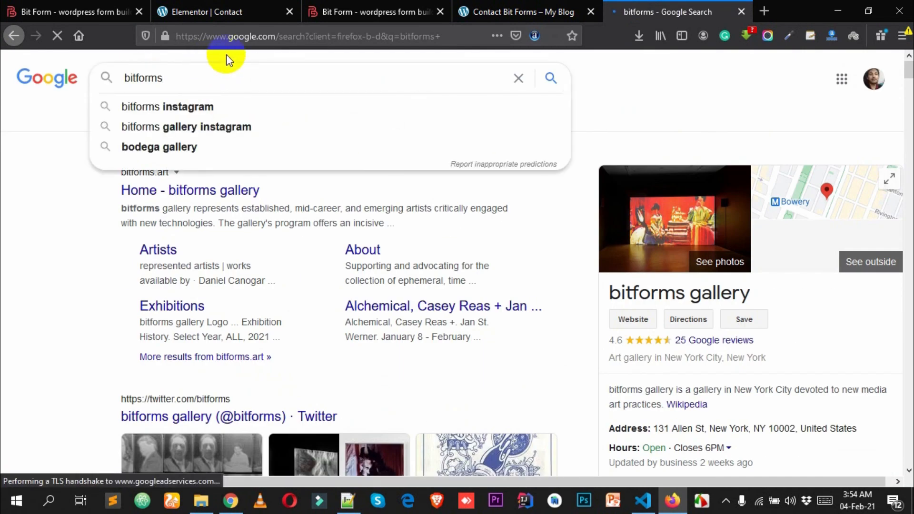
type(".")
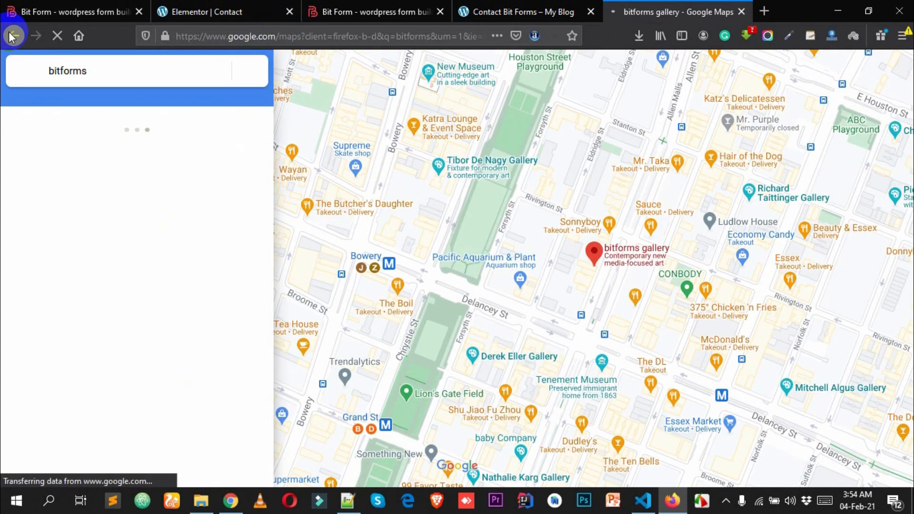
left_click(13, 36)
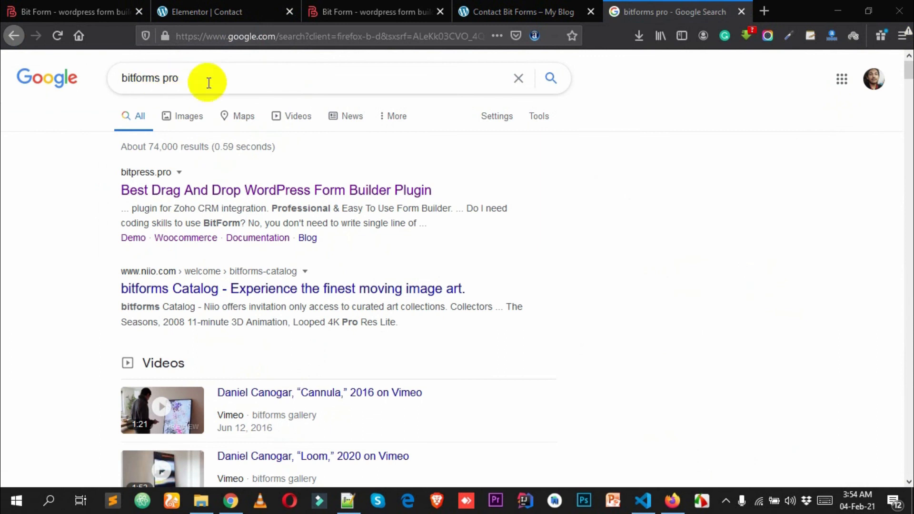
- Open the bitpress.pro Bit Form website, then return to the Contact Bit Forms page
left_click(166, 191)
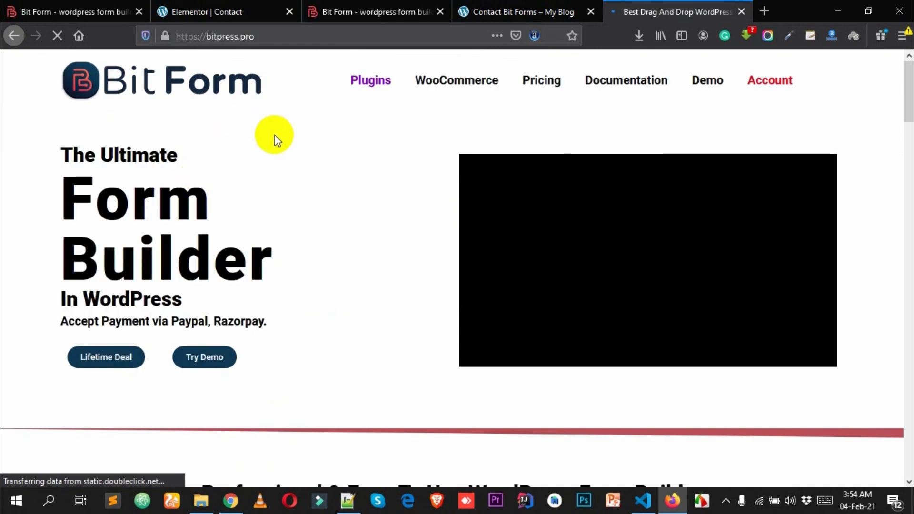
scroll(222, 163, "down", 5)
scroll(326, 212, "up", 4)
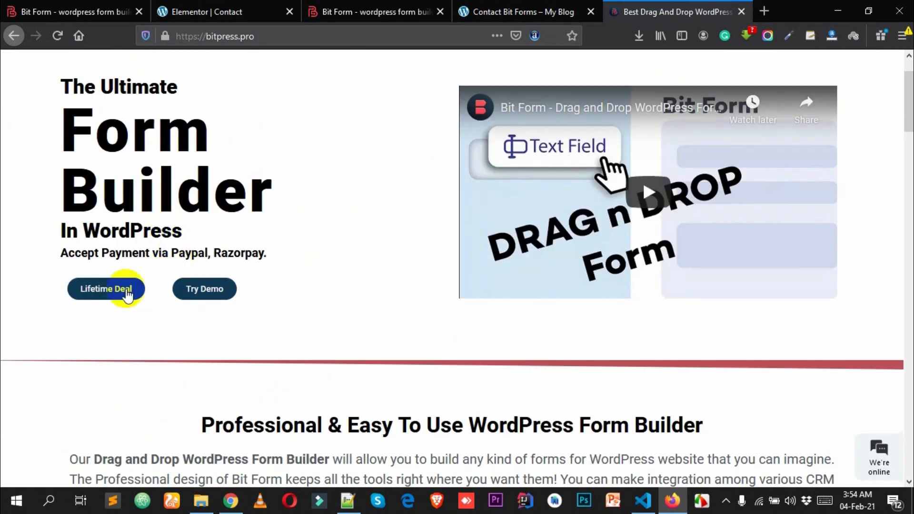
scroll(151, 300, "up", 2)
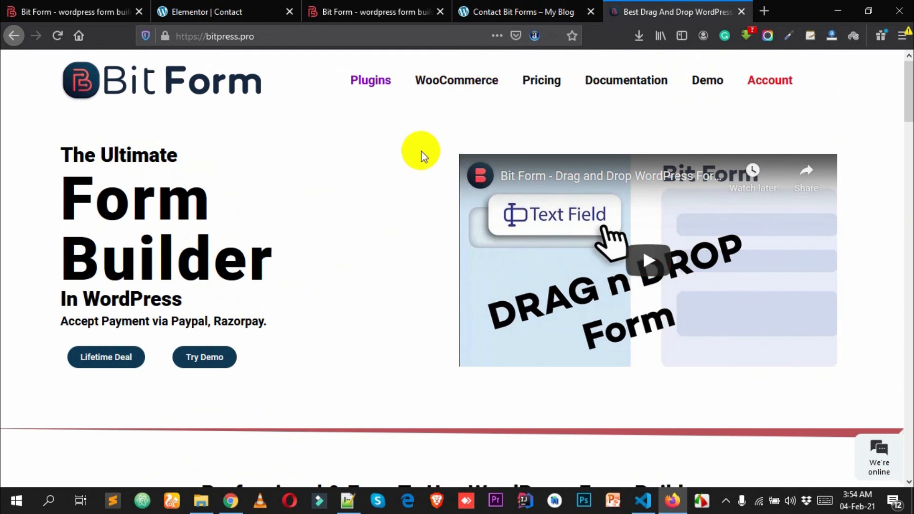
left_click(558, 7)
scroll(414, 272, "up", 4)
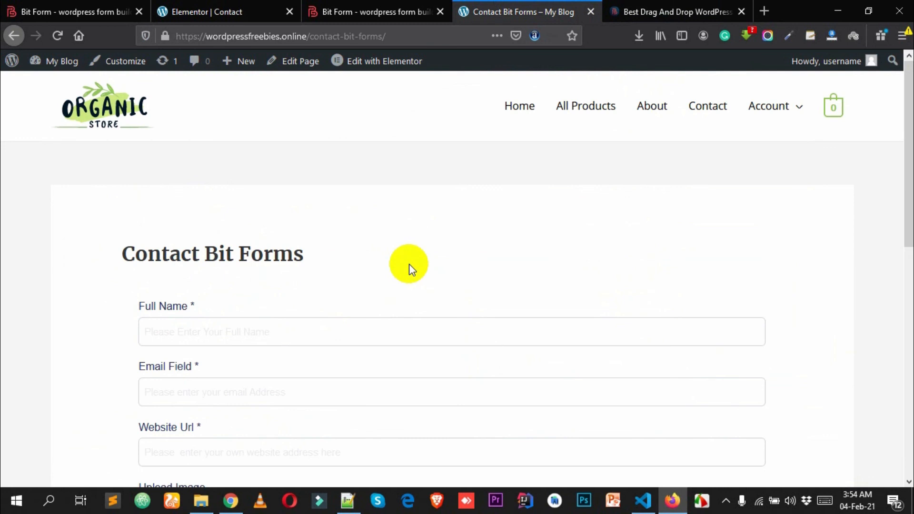
- Scroll down to the empty Full Name, Email, Website Url and Upload Image fields
scroll(410, 264, "down", 3)
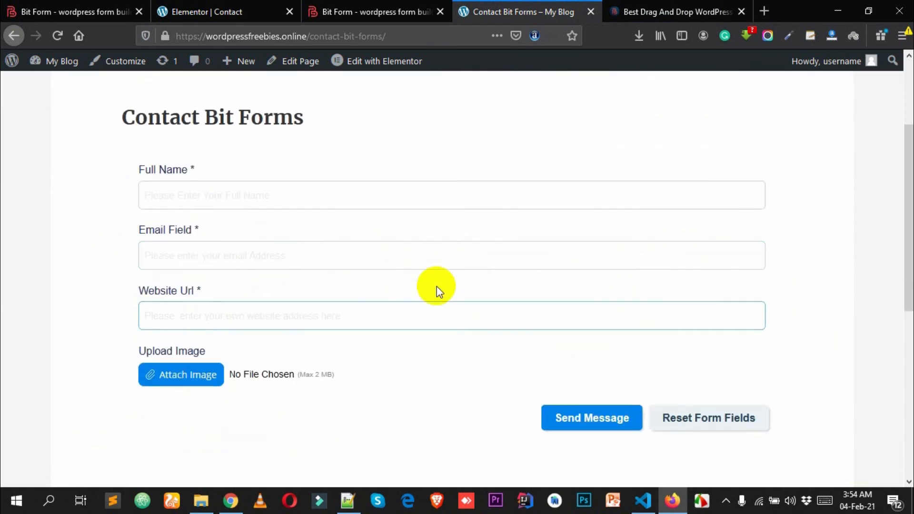